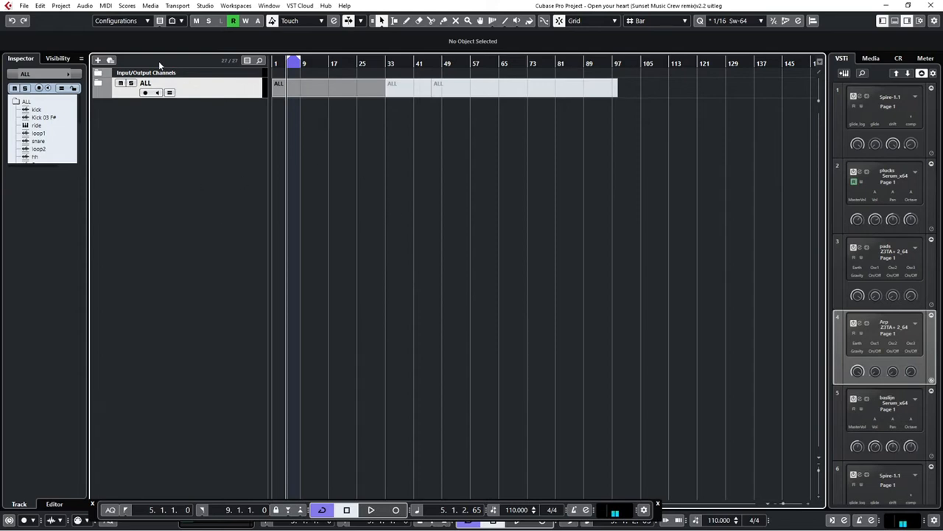
Expand the ALL folder track, look through the tracks inside it and collapse it again
{"action": "left_click", "coordinate": [97, 87]}
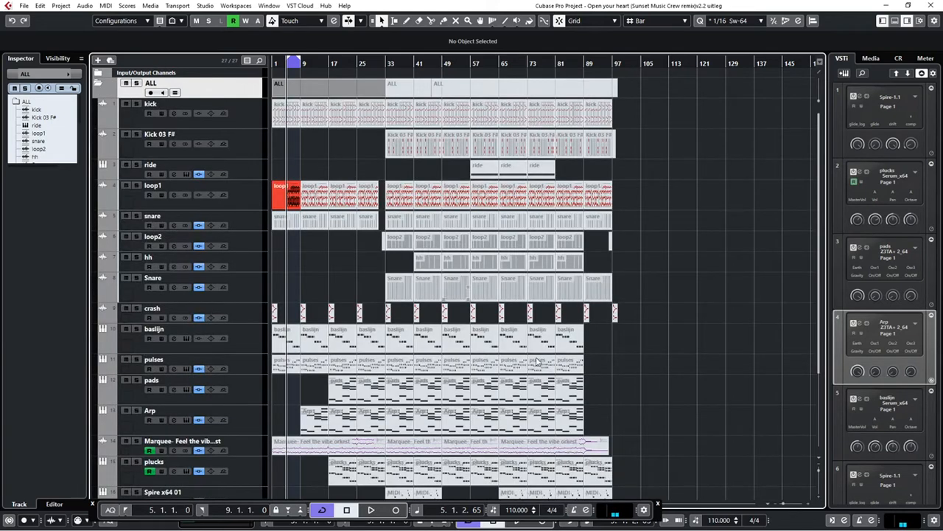
{"action": "scroll", "coordinate": [545, 384], "scroll_direction": "down", "scroll_amount": 3}
{"action": "scroll", "coordinate": [545, 384], "scroll_direction": "up", "scroll_amount": 3}
{"action": "left_click", "coordinate": [98, 86]}
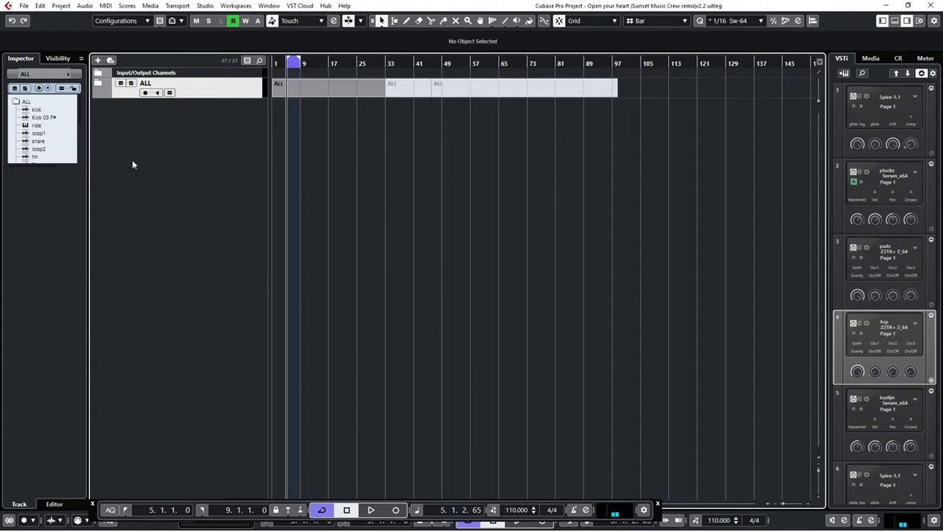
Move the loop1 track out of the ALL folder to the head of the track list and collapse the folder
{"action": "left_click", "coordinate": [99, 86]}
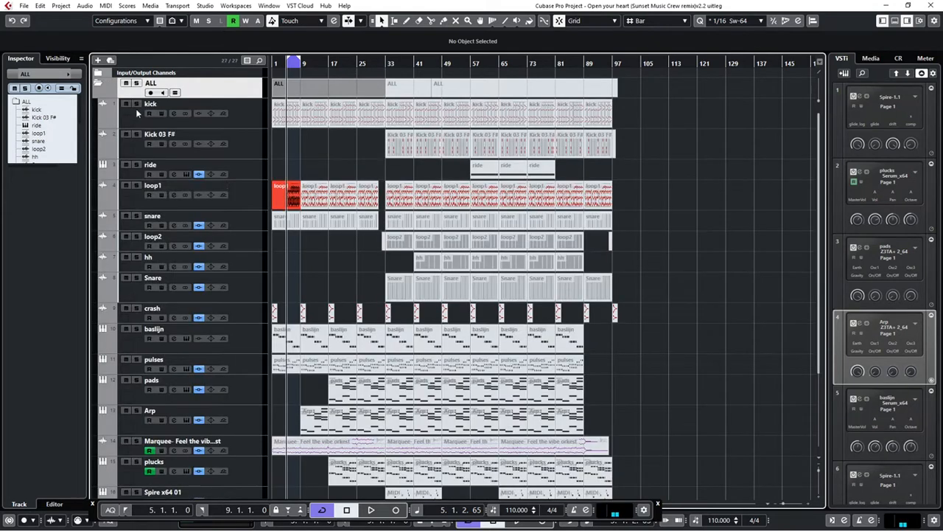
{"action": "left_click", "coordinate": [245, 192]}
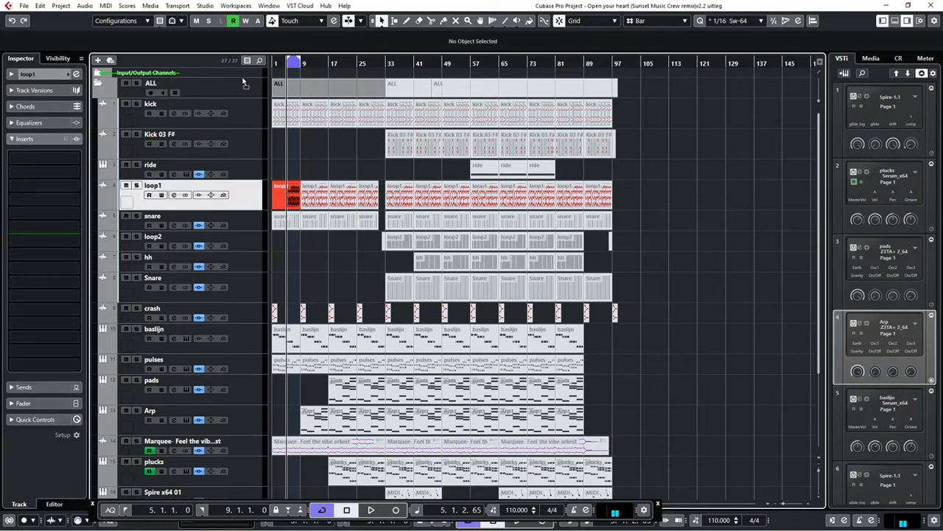
{"action": "left_click_drag", "start_coordinate": [244, 84], "coordinate": [234, 85]}
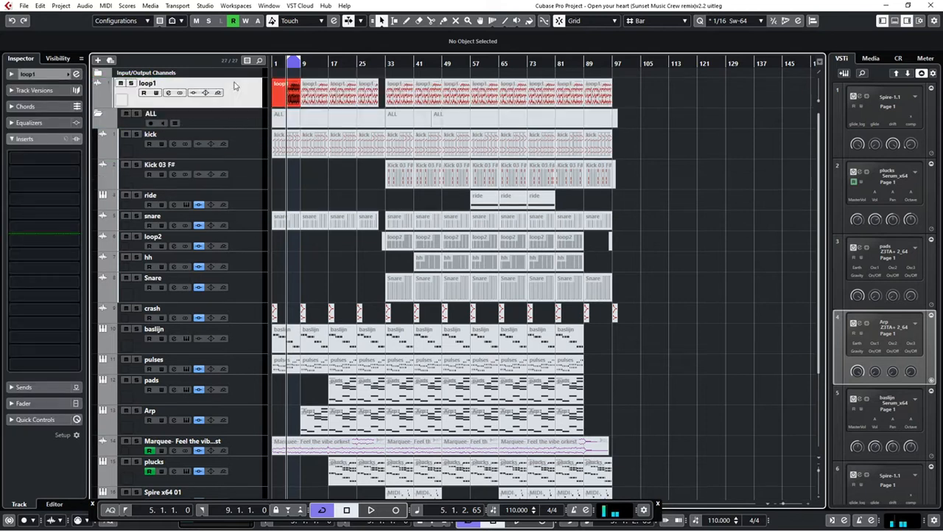
{"action": "left_click", "coordinate": [99, 114]}
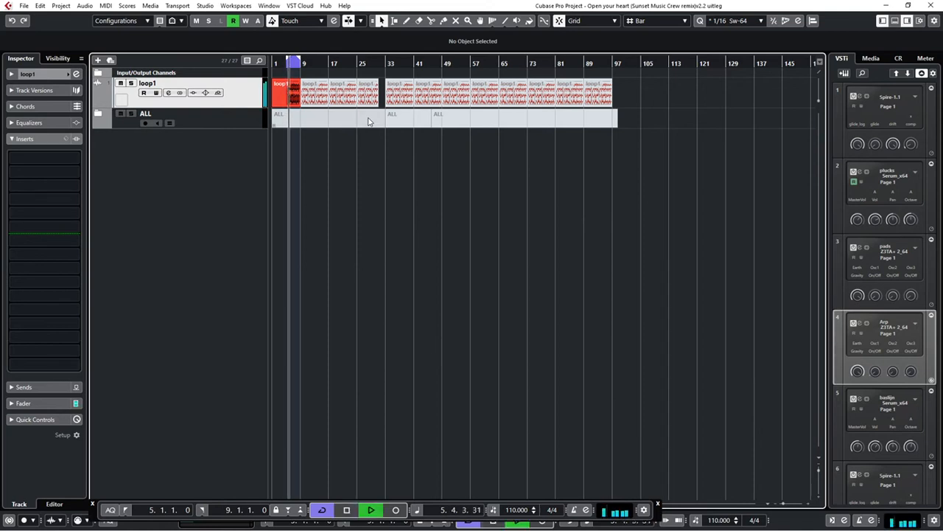
Listen to the loop1 part between bars 5 and 9 and stop playback
{"action": "key", "text": "h"}
{"action": "key", "text": "h"}
{"action": "key", "text": "h"}
{"action": "key", "text": "h"}
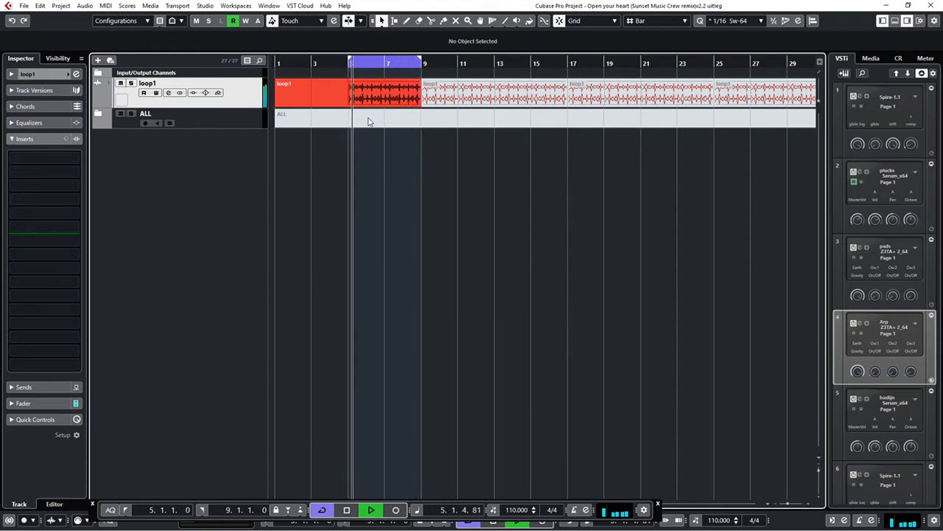
{"action": "key", "text": "space"}
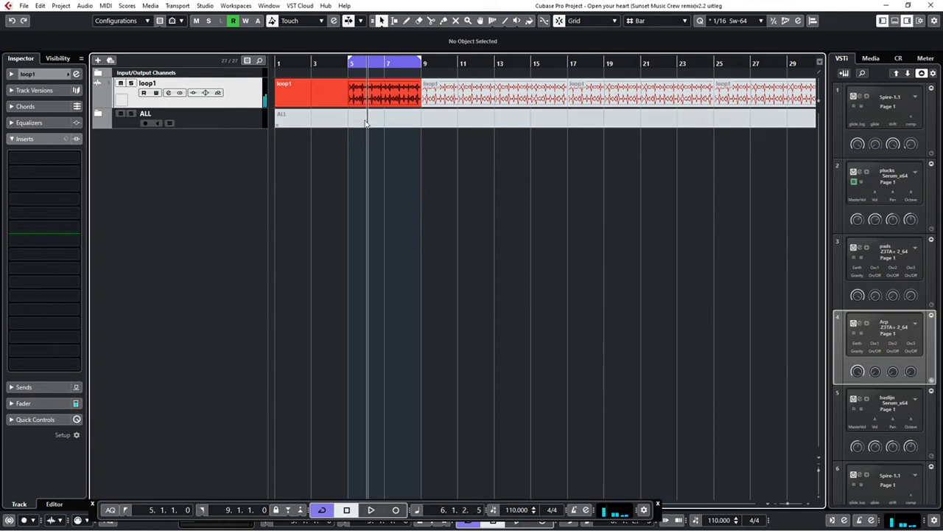
Open the first loop1 part for editing and split its audio event at bar 7
{"action": "double_click", "coordinate": [387, 91]}
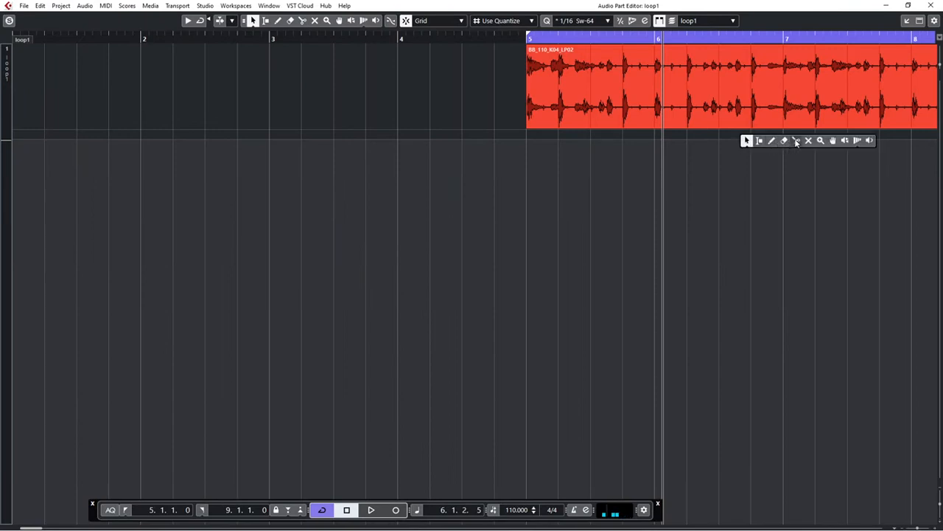
{"action": "left_click", "coordinate": [796, 142]}
{"action": "left_click", "coordinate": [784, 109]}
{"action": "right_click", "coordinate": [784, 109]}
{"action": "left_click", "coordinate": [783, 109]}
Move the two-bar event from bar 5 to bar 1 and duplicate it twice to fill up to bar 7
{"action": "left_click_drag", "start_coordinate": [706, 114], "coordinate": [171, 110]}
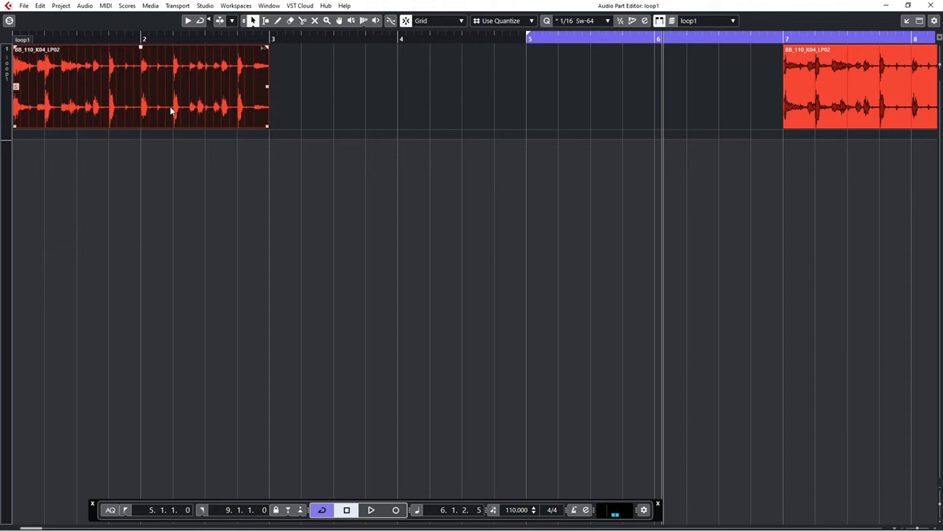
{"action": "key", "text": "ctrl+d"}
{"action": "key", "text": "ctrl+d"}
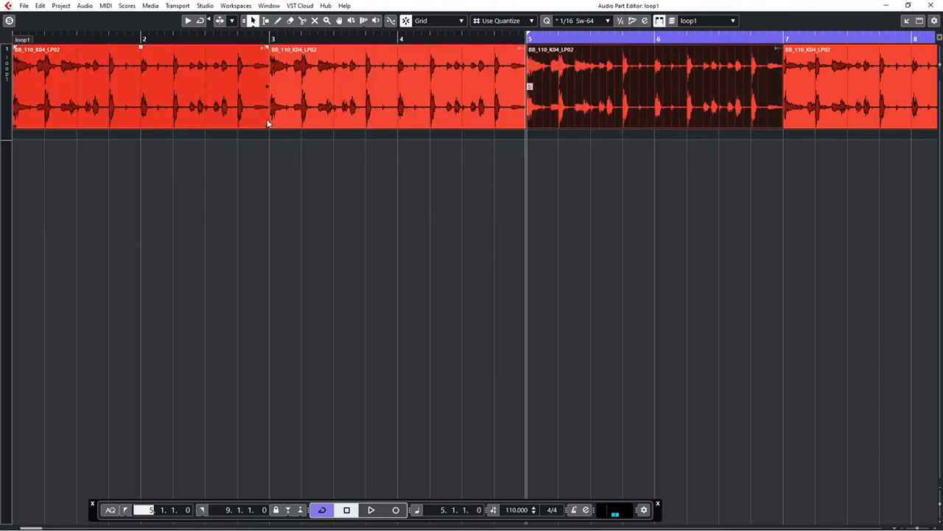
Set the left locator to bar 1 and play the filled loop from the start
{"action": "type", "text": "1"}
{"action": "key", "text": "Return"}
{"action": "key", "text": "Home"}
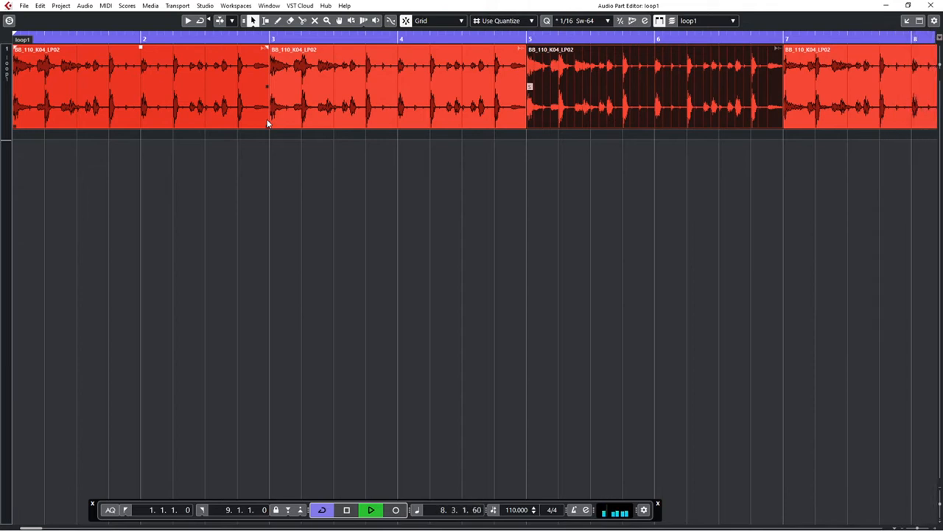
{"action": "key", "text": "space"}
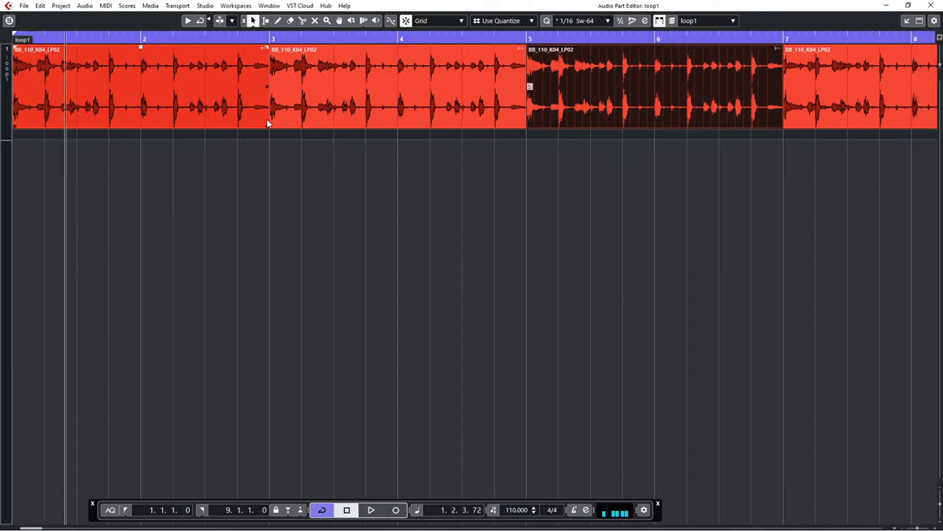
Cut the hit on beat 4 of bar 2 out of the first event and move it to the lane below
{"action": "right_click", "coordinate": [274, 147]}
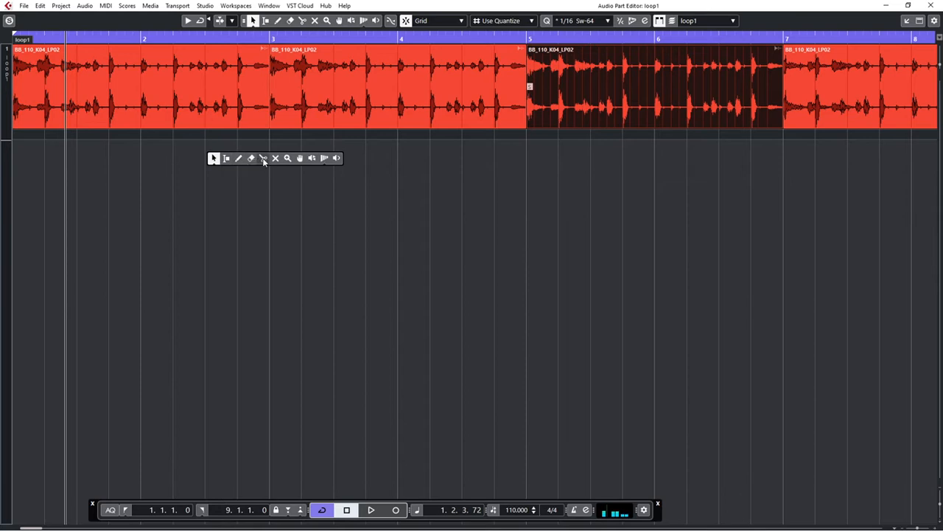
{"action": "left_click", "coordinate": [250, 156]}
{"action": "left_click", "coordinate": [238, 122]}
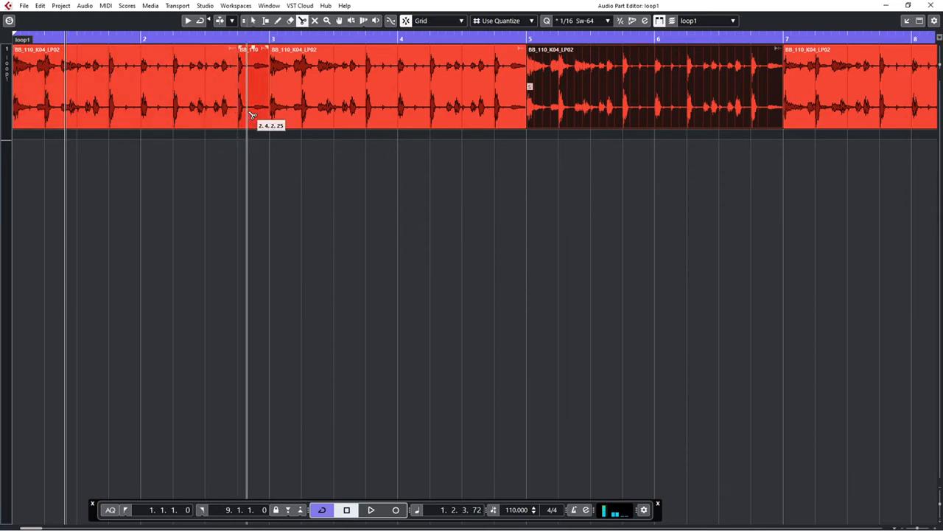
{"action": "key", "text": "1"}
{"action": "left_click_drag", "start_coordinate": [246, 119], "coordinate": [244, 163]}
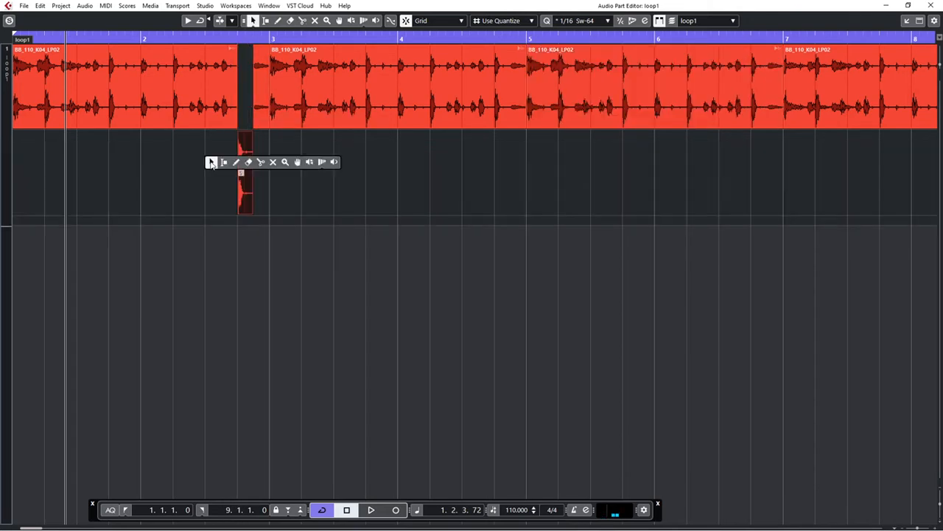
Mute the remaining loop events before bar 5 and play back the isolated hit
{"action": "left_click", "coordinate": [272, 163]}
{"action": "left_click", "coordinate": [225, 105]}
{"action": "left_click", "coordinate": [262, 96]}
{"action": "left_click", "coordinate": [296, 97]}
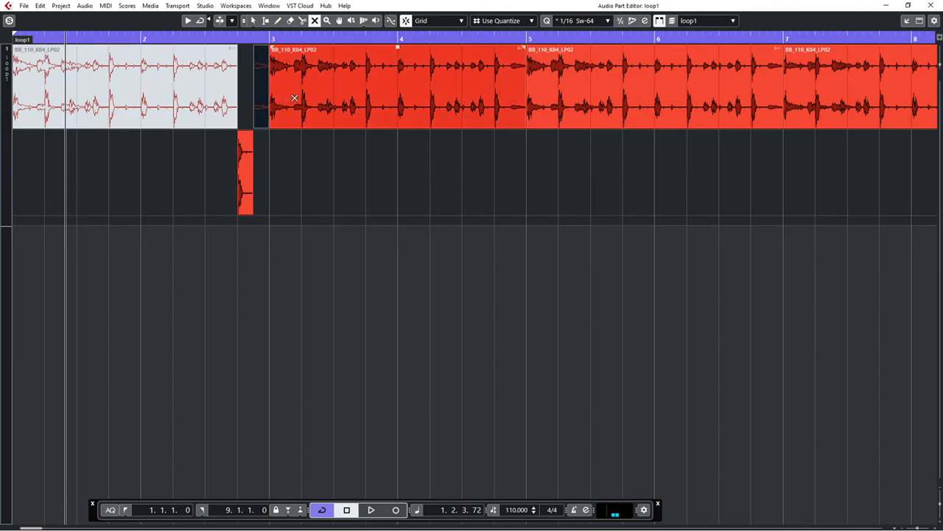
{"action": "key", "text": "space"}
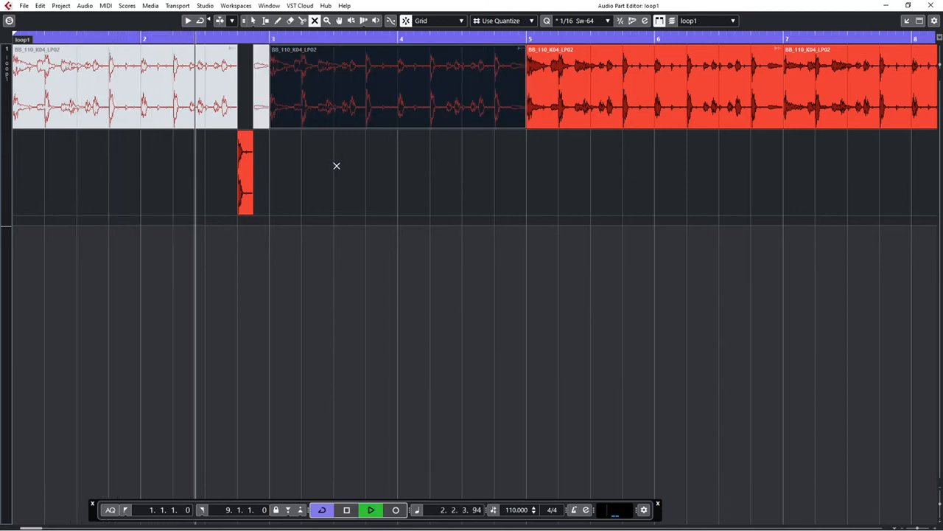
{"action": "key", "text": "space"}
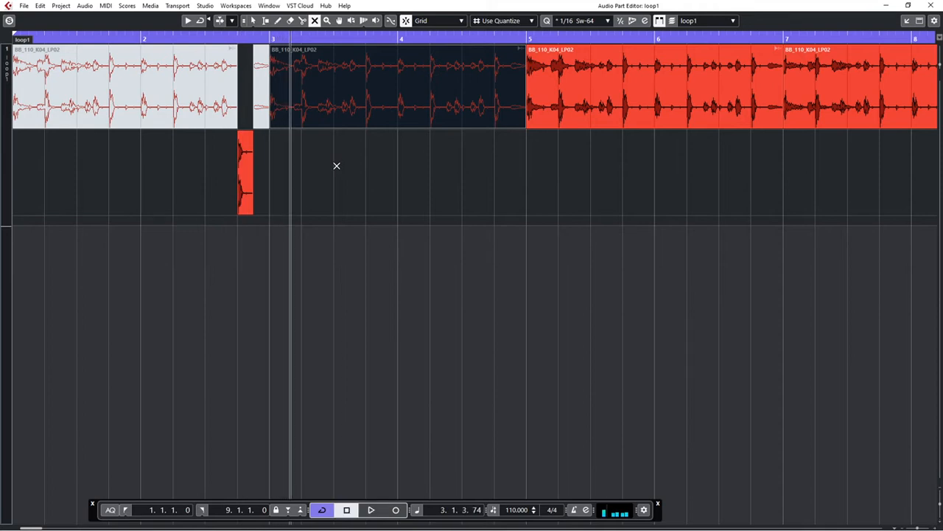
Undo the mutes, the lane move and the splits in the loop1 part
{"action": "key", "text": "ctrl+z"}
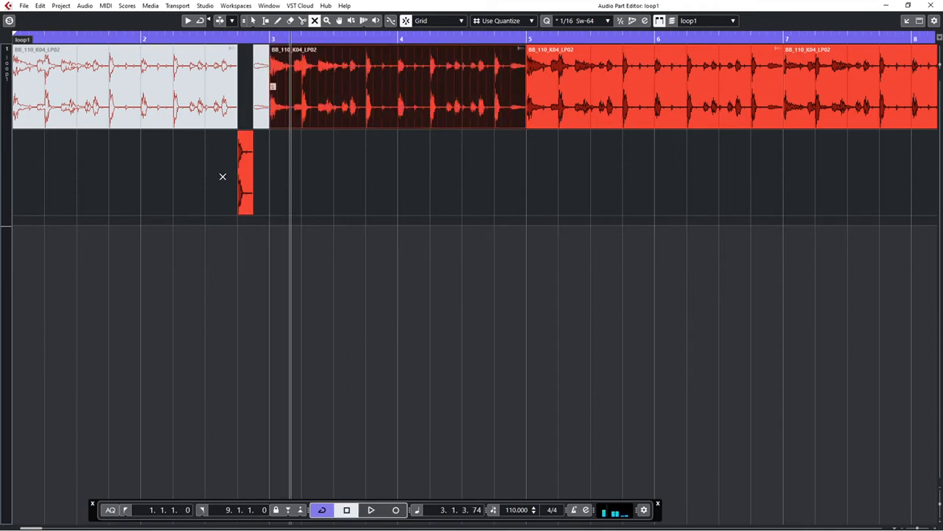
{"action": "key", "text": "ctrl+z"}
{"action": "key", "text": "ctrl+z"}
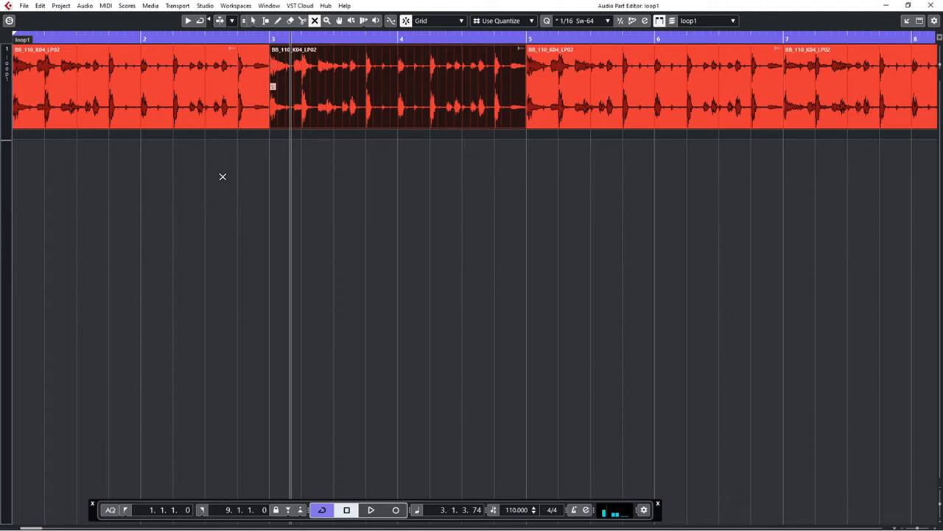
Close the part editor, move the snare track out of the ALL folder to beneath loop1, and collapse the folder
{"action": "left_click", "coordinate": [933, 6]}
{"action": "left_click", "coordinate": [100, 115]}
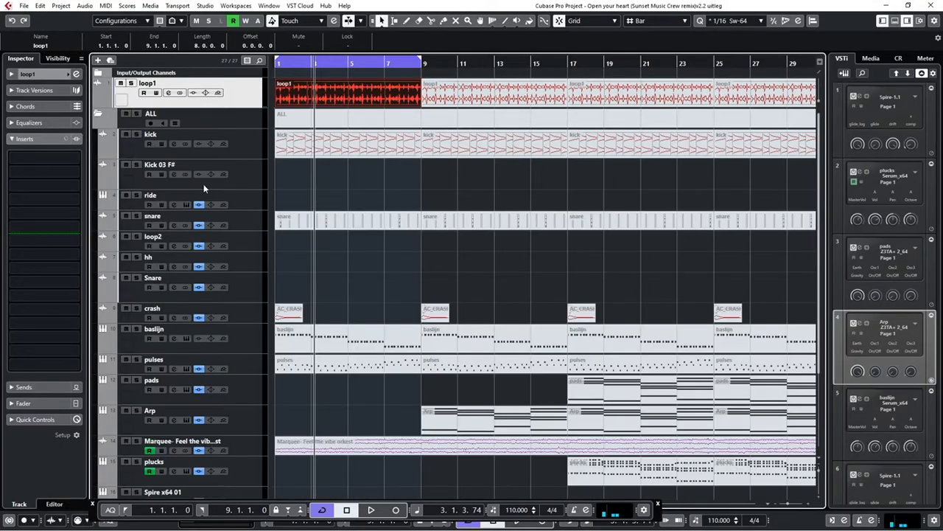
{"action": "left_click_drag", "start_coordinate": [254, 226], "coordinate": [250, 171]}
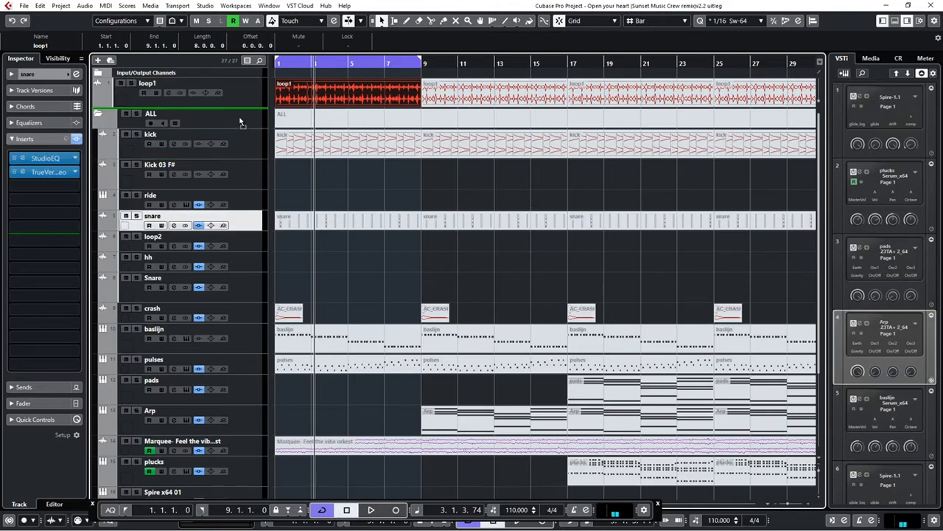
{"action": "left_click_drag", "start_coordinate": [239, 122], "coordinate": [239, 118]}
{"action": "left_click", "coordinate": [98, 135]}
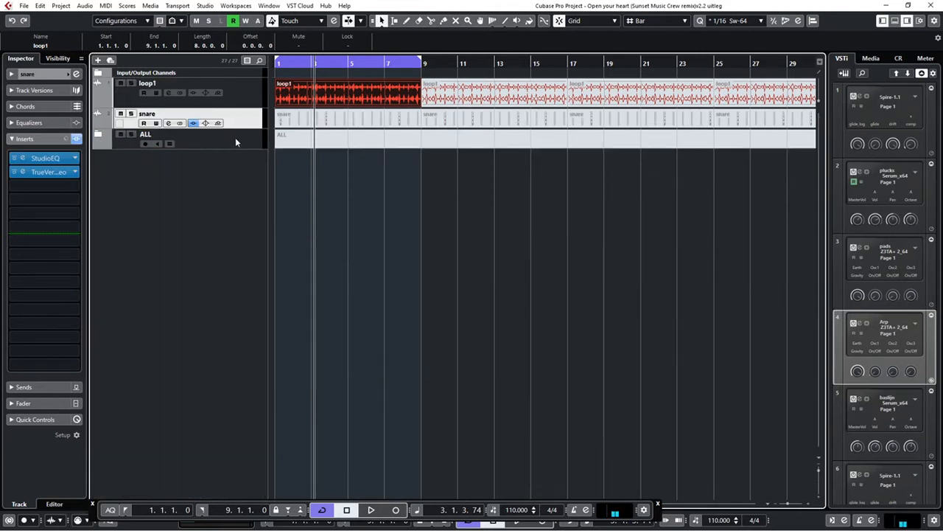
Unmute the first snare part, mute the first loop1 part and listen to the snare on its own
{"action": "right_click", "coordinate": [309, 120]}
{"action": "left_click", "coordinate": [377, 117]}
{"action": "left_click", "coordinate": [343, 118]}
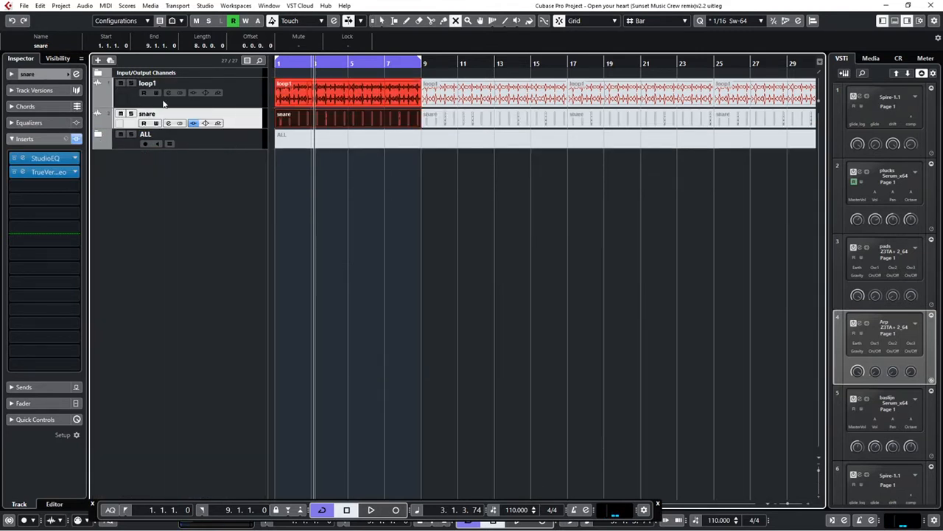
{"action": "left_click", "coordinate": [311, 89]}
{"action": "key", "text": "space"}
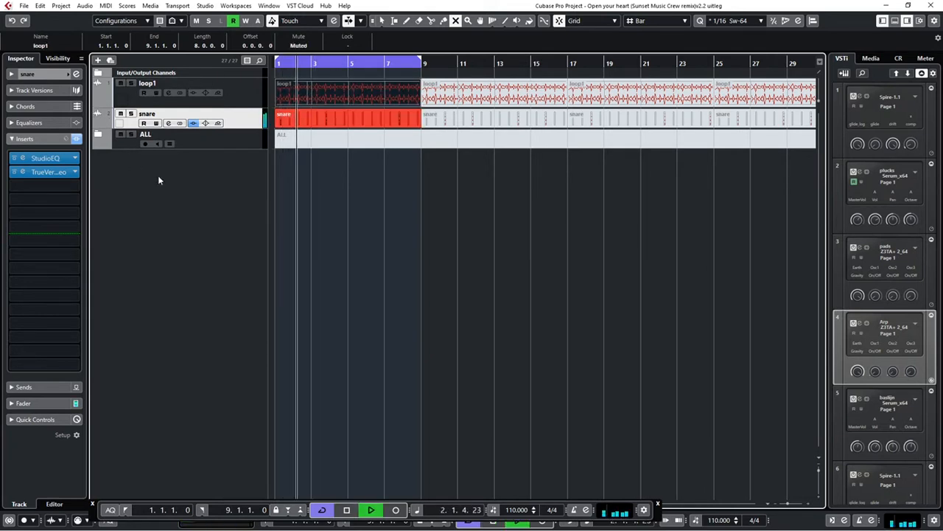
{"action": "key", "text": "space"}
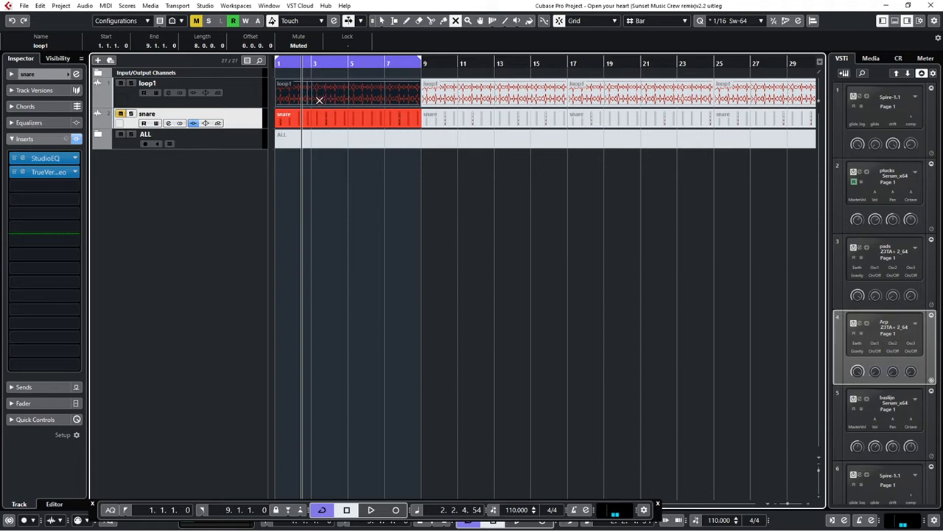
Select the loop1 track and unmute its first part while playing it back
{"action": "left_click", "coordinate": [251, 99]}
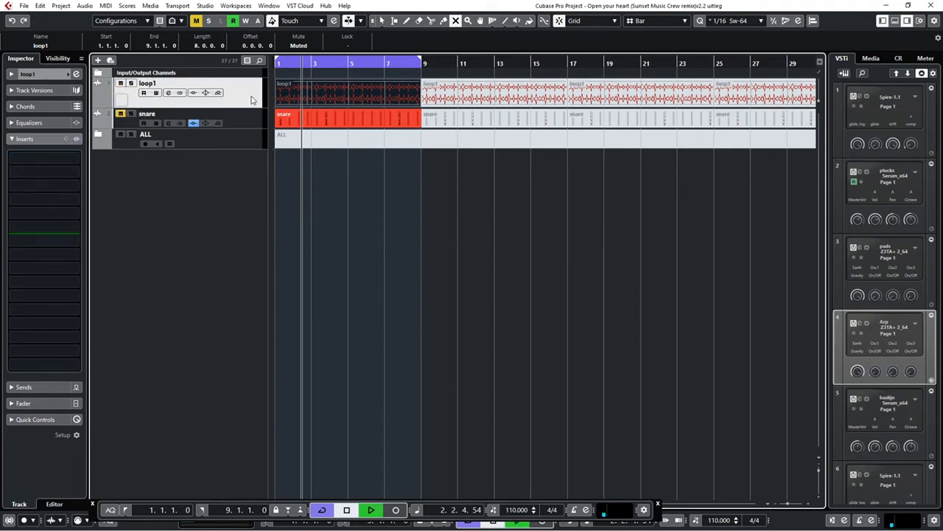
{"action": "key", "text": "7"}
{"action": "left_click", "coordinate": [306, 96]}
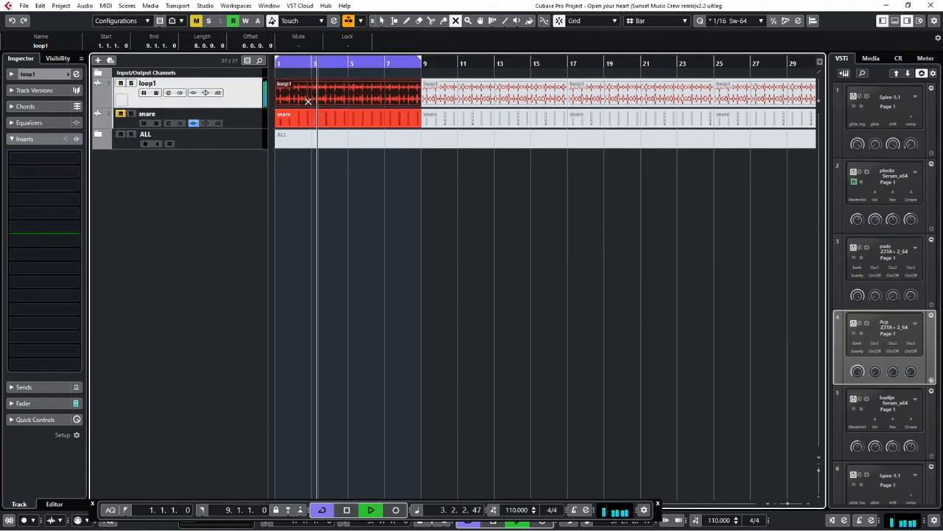
Load the StudioEQ effect into the first insert slot of the loop1 track
{"action": "left_click", "coordinate": [33, 156]}
{"action": "left_click", "coordinate": [23, 256]}
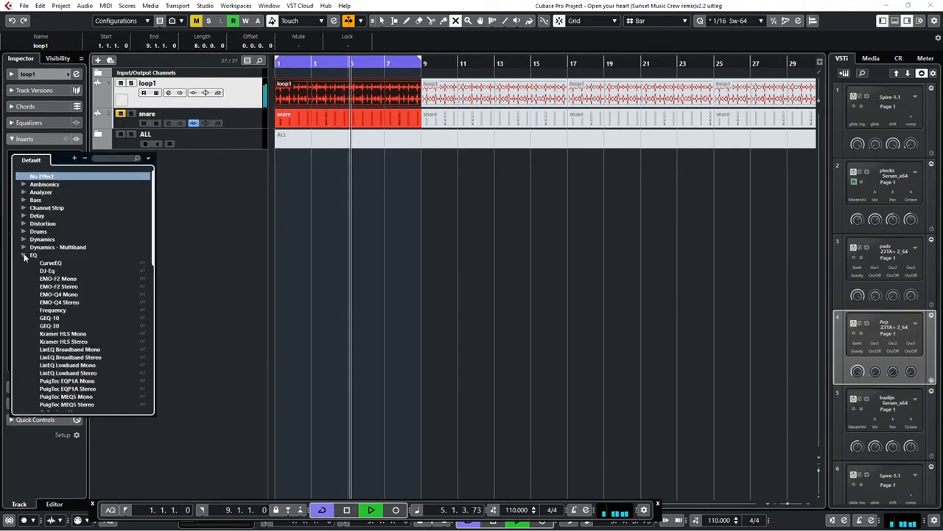
{"action": "scroll", "coordinate": [59, 331], "scroll_direction": "down", "scroll_amount": 4}
{"action": "scroll", "coordinate": [59, 336], "scroll_direction": "down", "scroll_amount": 10}
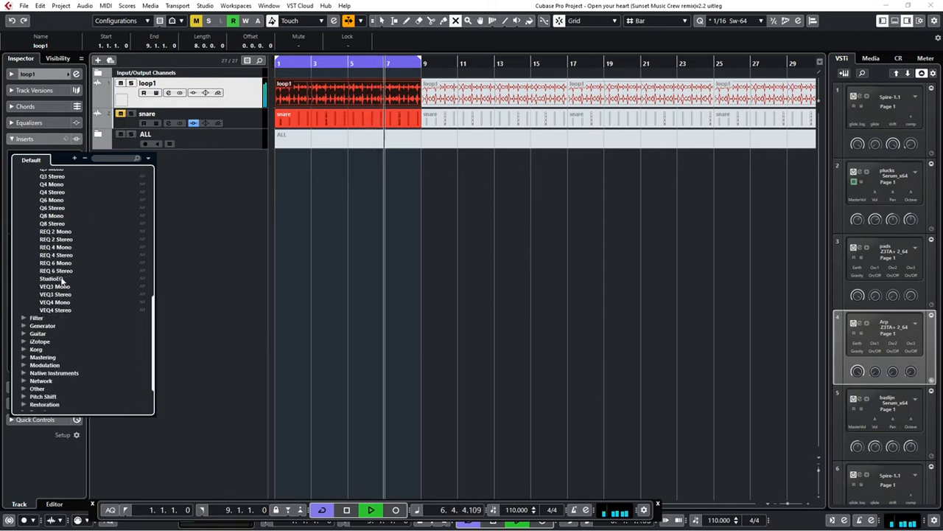
{"action": "left_click", "coordinate": [52, 278]}
Set band 1 of the loop1 StudioEQ to the Cut filter type and close the effect window
{"action": "left_click", "coordinate": [325, 369]}
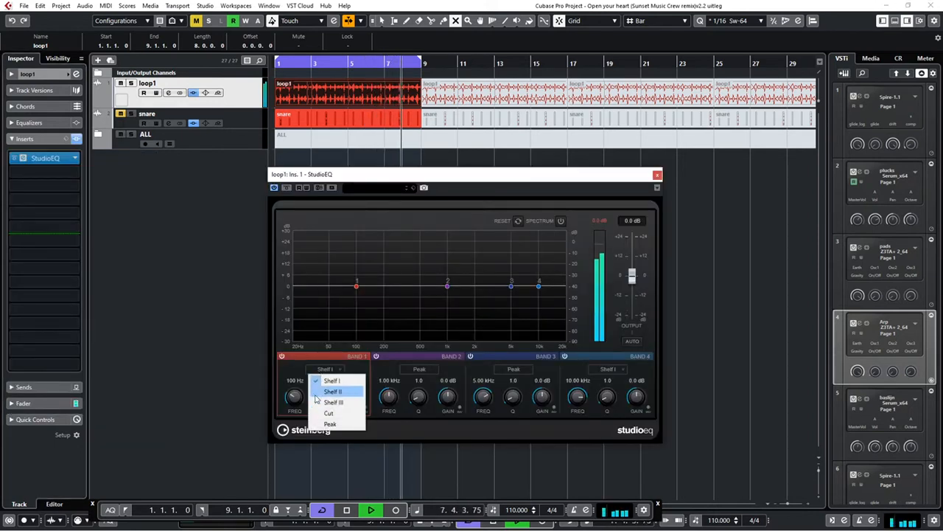
{"action": "left_click", "coordinate": [327, 415]}
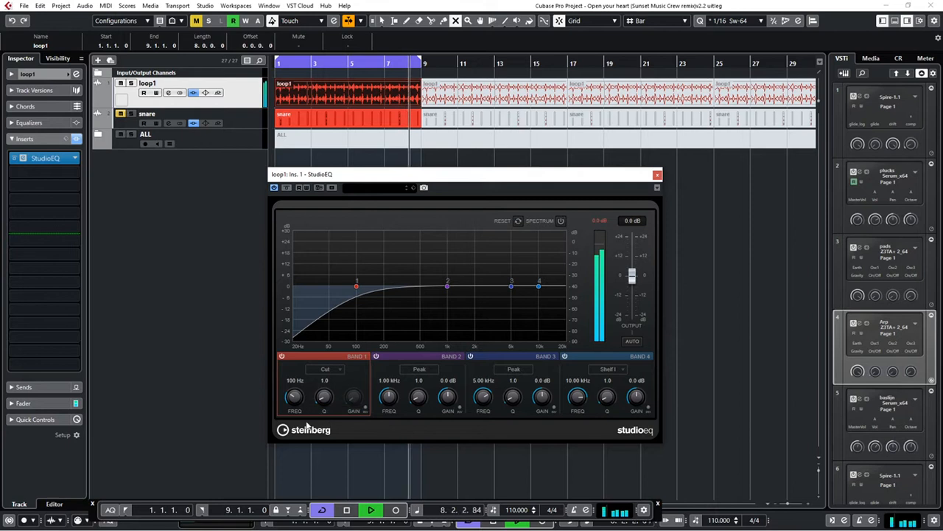
{"action": "left_click", "coordinate": [658, 176]}
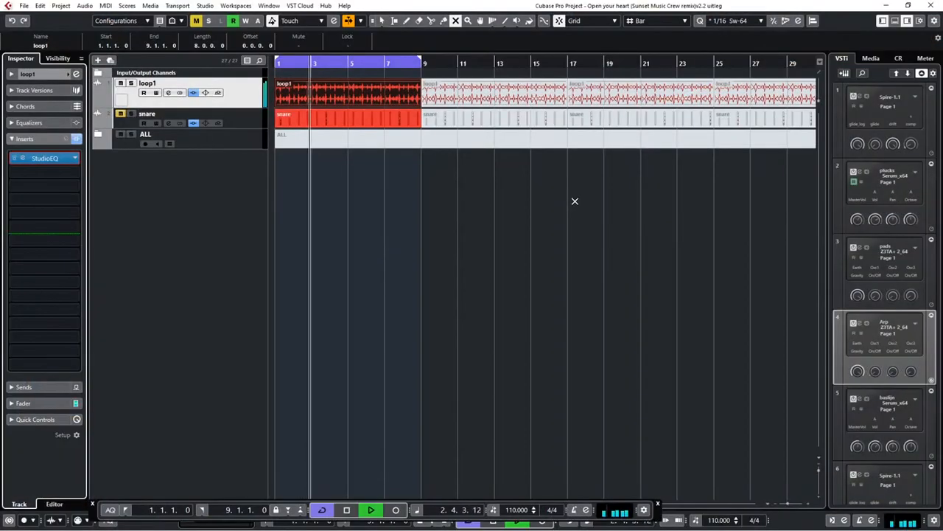
Move the kick track out of the ALL folder to above loop1 and unmute its first part
{"action": "left_click", "coordinate": [101, 135]}
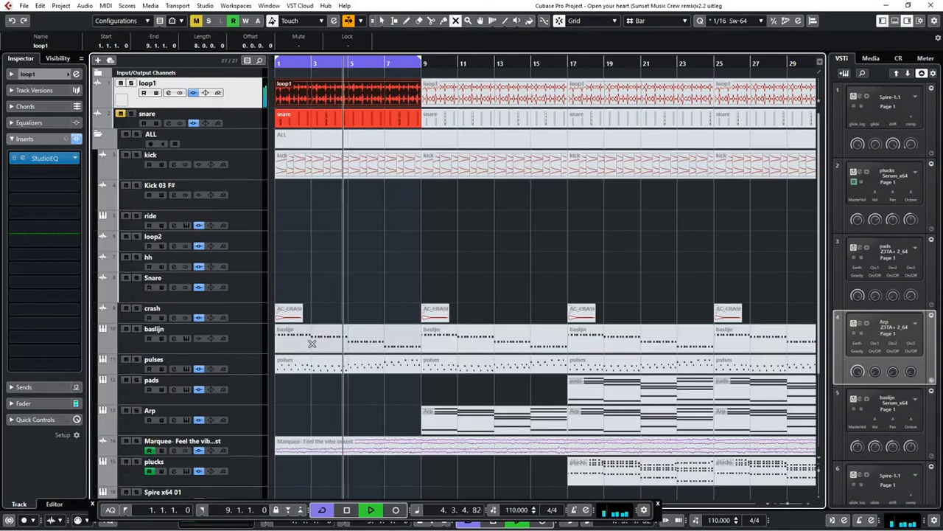
{"action": "left_click_drag", "start_coordinate": [245, 165], "coordinate": [247, 94]}
{"action": "left_click", "coordinate": [304, 94]}
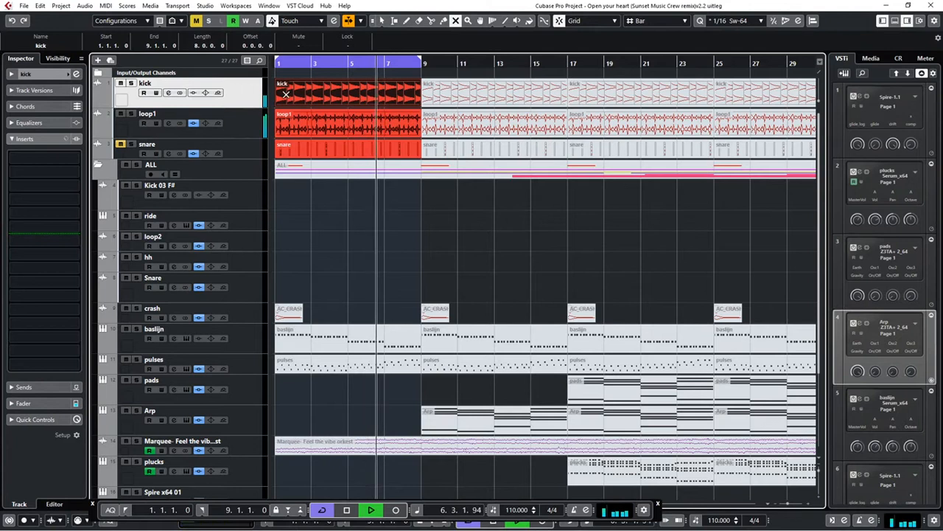
Unmute and select the snare track, and collapse the ALL folder
{"action": "left_click", "coordinate": [120, 145]}
{"action": "left_click", "coordinate": [240, 151]}
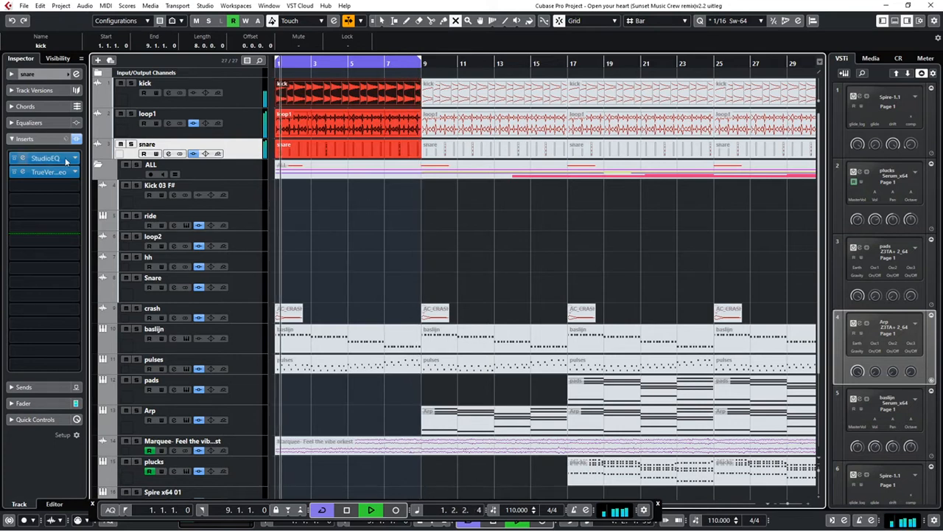
{"action": "left_click", "coordinate": [99, 165]}
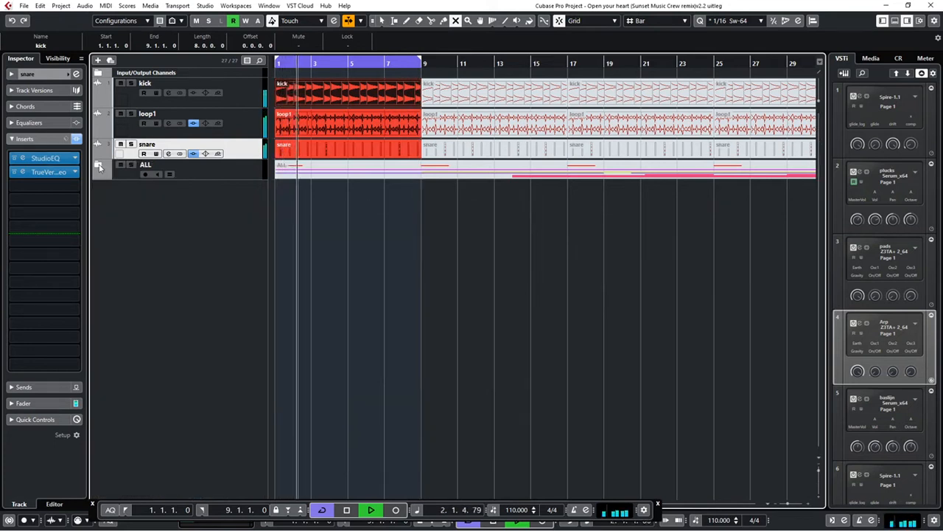
Move the crash track out of the ALL folder to below snare and unmute its first part
{"action": "left_click", "coordinate": [98, 165]}
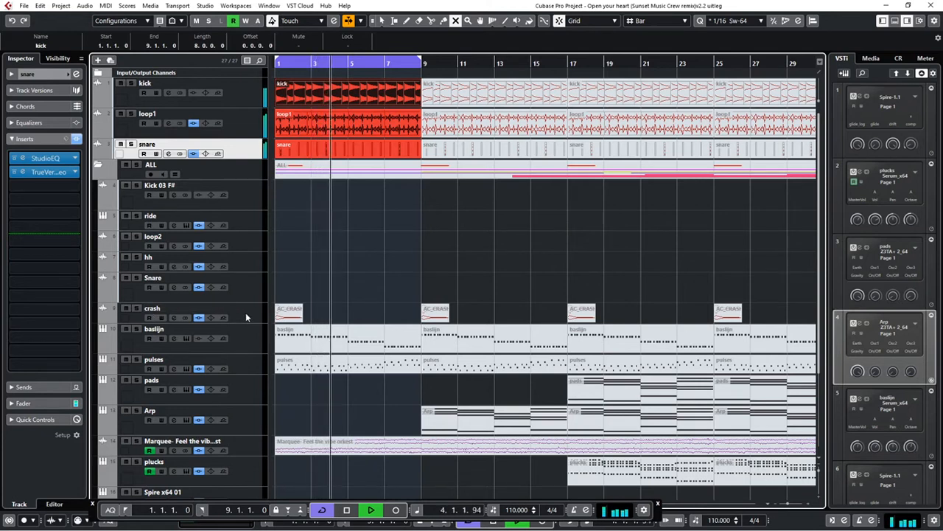
{"action": "left_click_drag", "start_coordinate": [245, 312], "coordinate": [230, 169]}
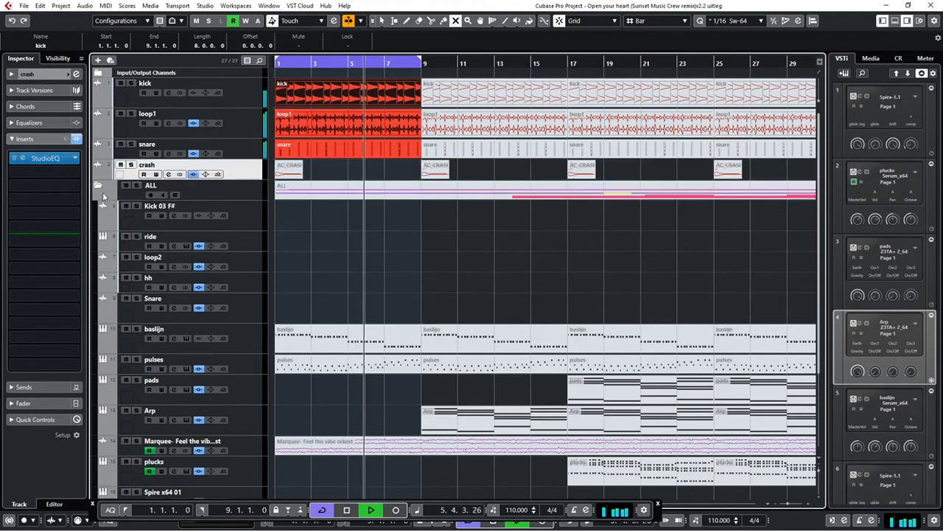
{"action": "left_click", "coordinate": [98, 185]}
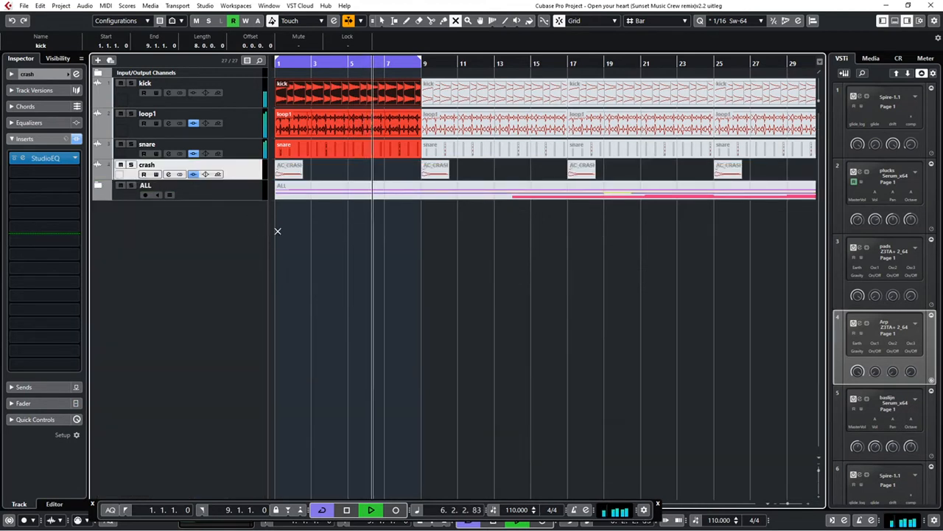
{"action": "left_click", "coordinate": [288, 171]}
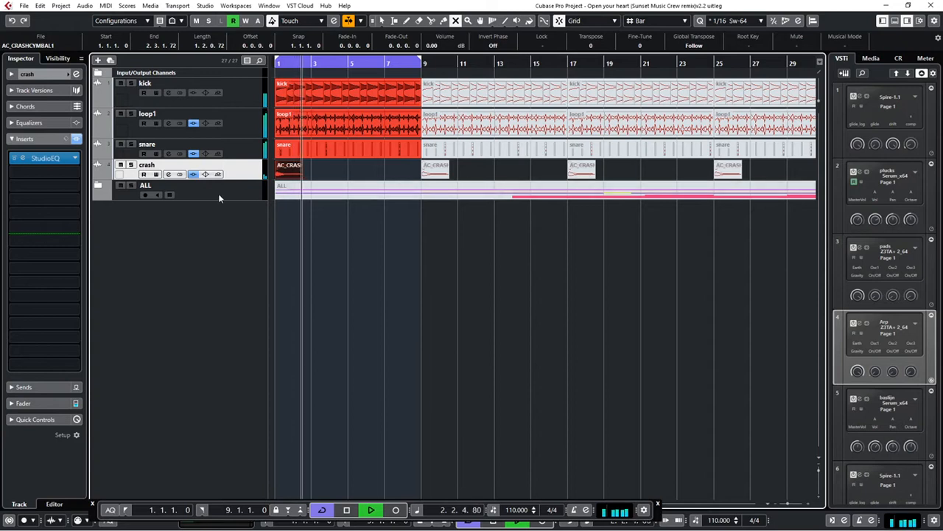
Look through the remaining tracks in the ALL folder across the whole arrangement and stop playback
{"action": "left_click", "coordinate": [98, 185]}
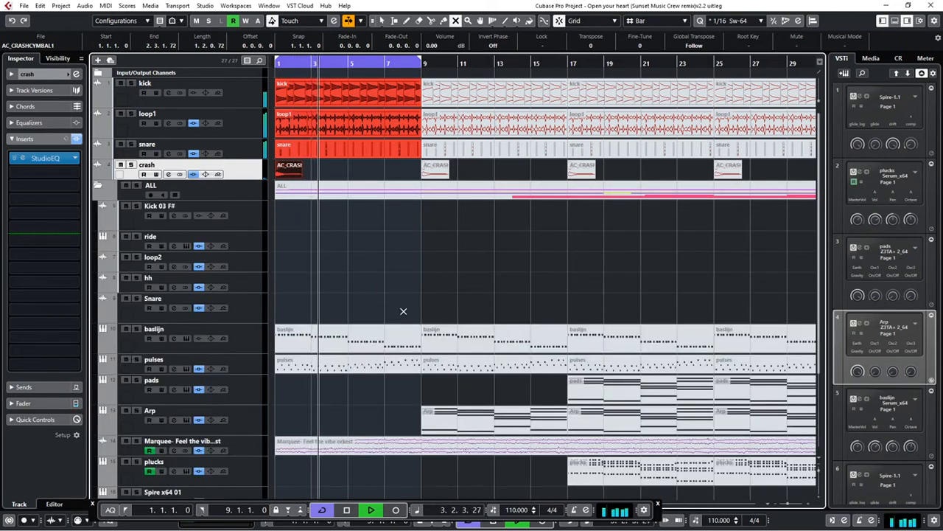
{"action": "scroll", "coordinate": [398, 310], "scroll_direction": "down", "scroll_amount": 3}
{"action": "scroll", "coordinate": [392, 326], "scroll_direction": "down", "scroll_amount": 1}
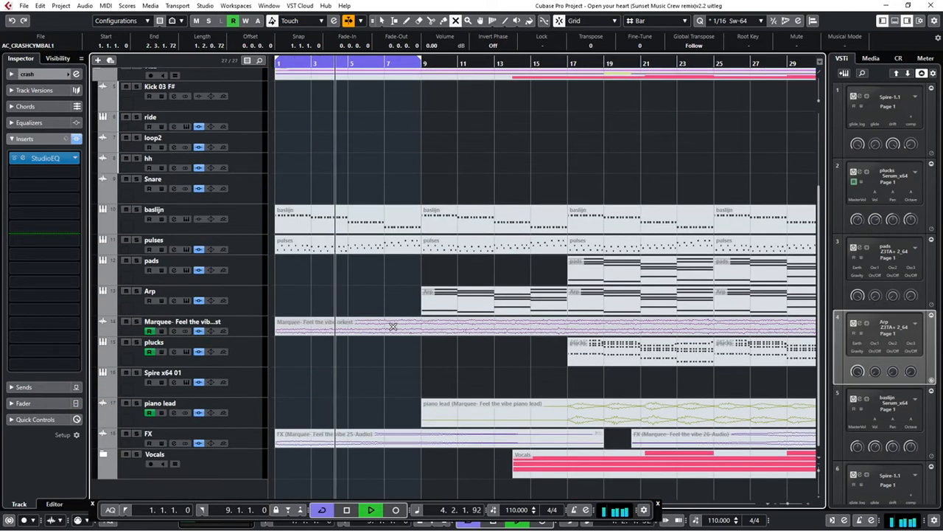
{"action": "scroll", "coordinate": [392, 326], "scroll_direction": "up", "scroll_amount": 4}
{"action": "scroll", "coordinate": [393, 326], "scroll_direction": "down", "scroll_amount": 6}
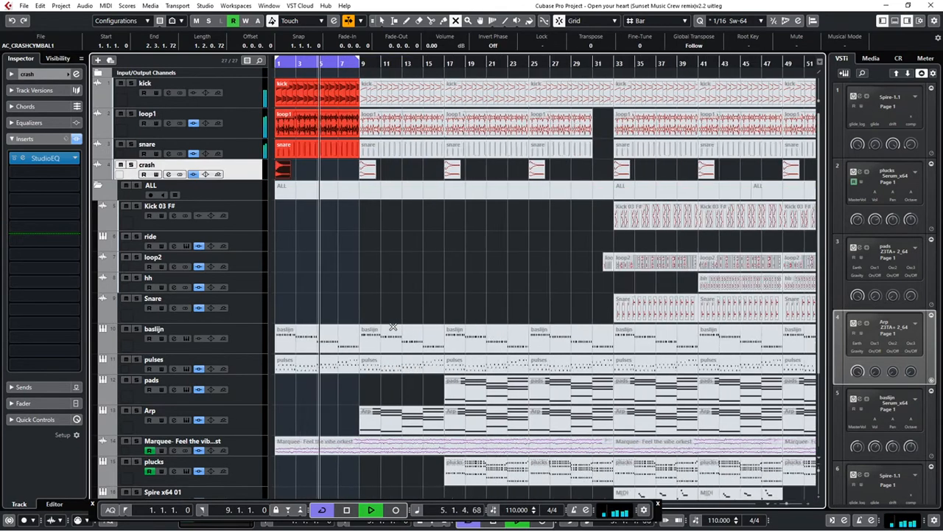
{"action": "left_click", "coordinate": [98, 186]}
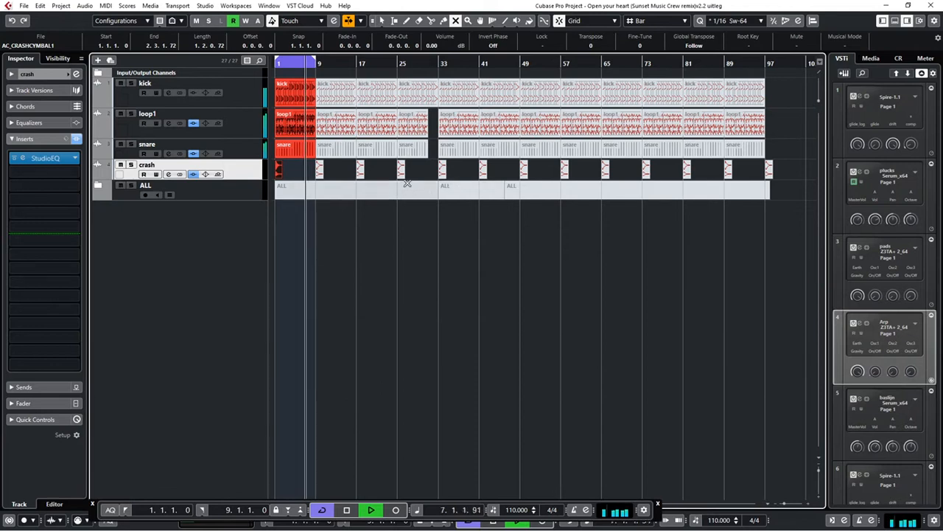
{"action": "key", "text": "space"}
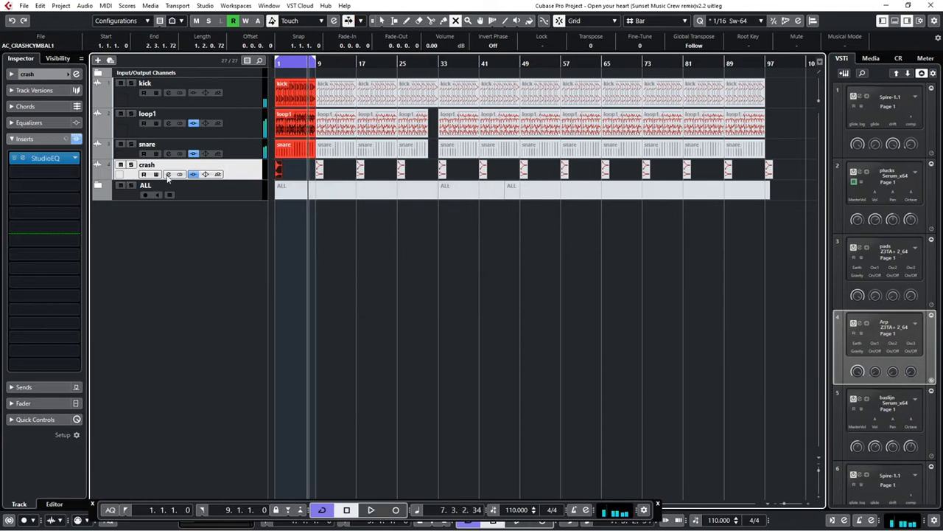
Move the baslijn track out of the ALL folder to below crash and unmute its first part
{"action": "left_click", "coordinate": [99, 186]}
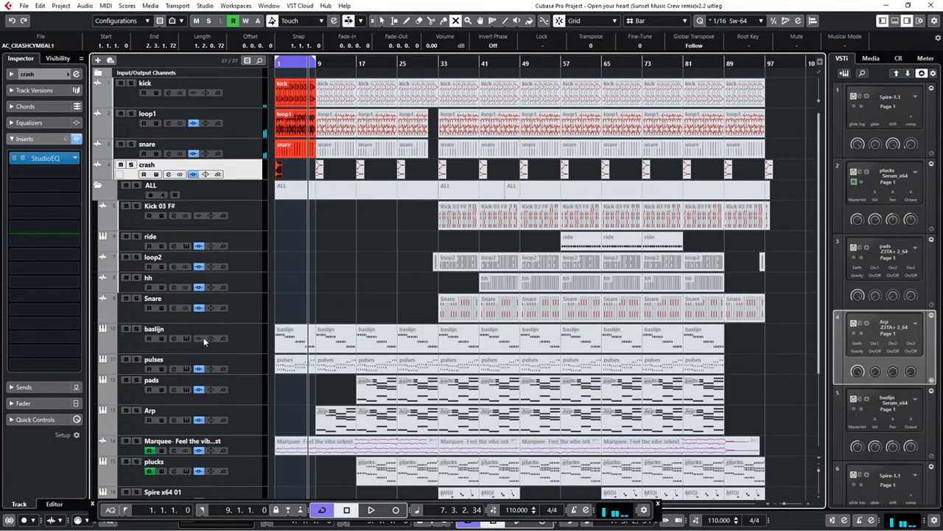
{"action": "left_click_drag", "start_coordinate": [247, 343], "coordinate": [249, 188]}
{"action": "left_click", "coordinate": [98, 217]}
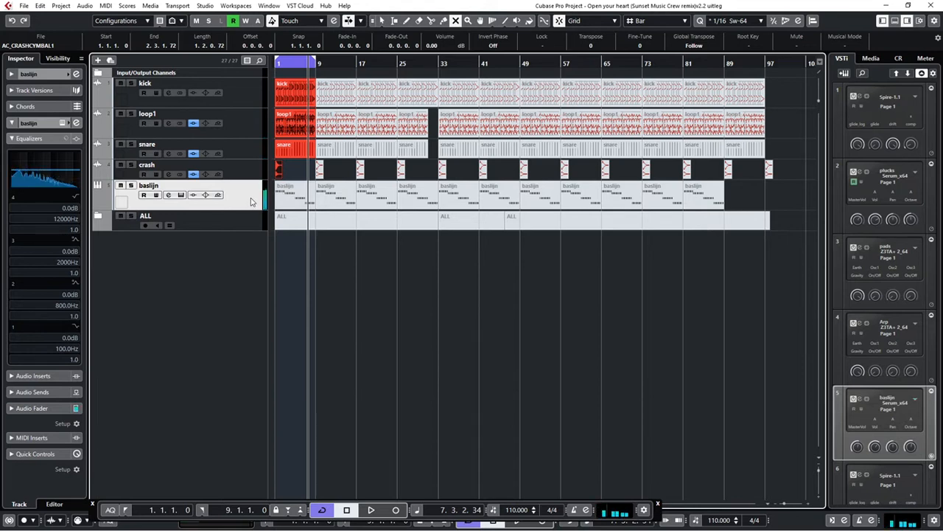
{"action": "left_click", "coordinate": [290, 195]}
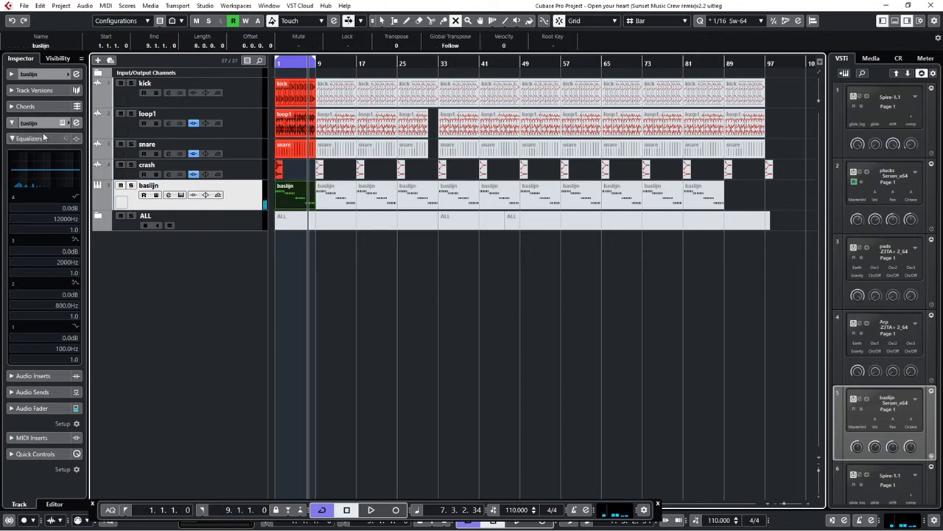
Open the Serum instrument of the baslijn track, adjust its filter cutoff and move its window clear of the track parts
{"action": "left_click", "coordinate": [11, 74]}
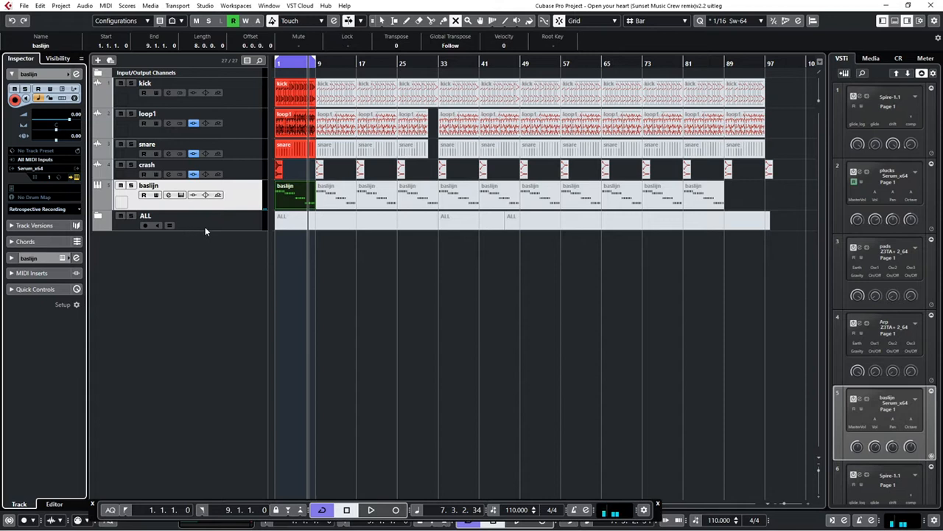
{"action": "left_click", "coordinate": [180, 194]}
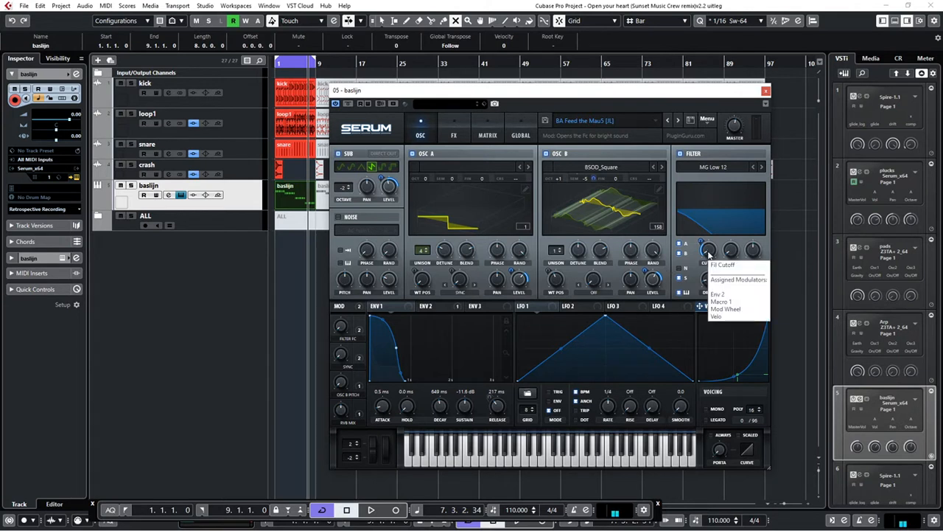
{"action": "mouse_move", "coordinate": [709, 253]}
{"action": "left_mouse_down"}
{"action": "mouse_move", "coordinate": [712, 179]}
{"action": "mouse_move", "coordinate": [704, 261]}
{"action": "left_mouse_up"}
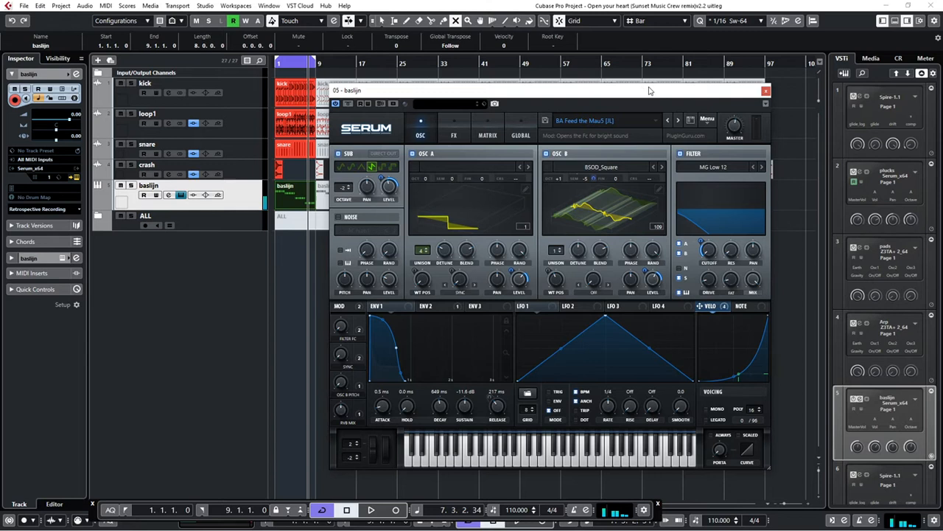
{"action": "left_click_drag", "start_coordinate": [650, 90], "coordinate": [759, 70]}
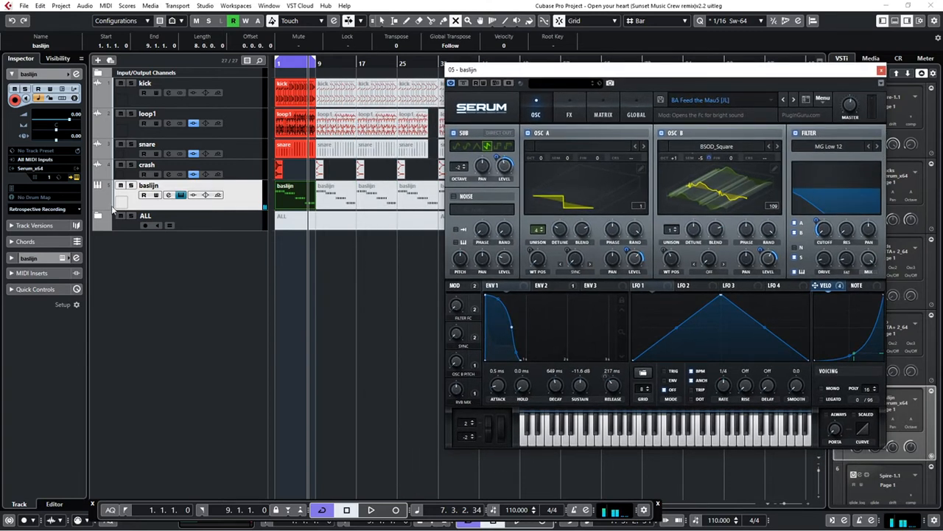
Show the Volume and Mute automation lanes of the baslijn track and enable automation reading and writing
{"action": "left_click", "coordinate": [97, 209]}
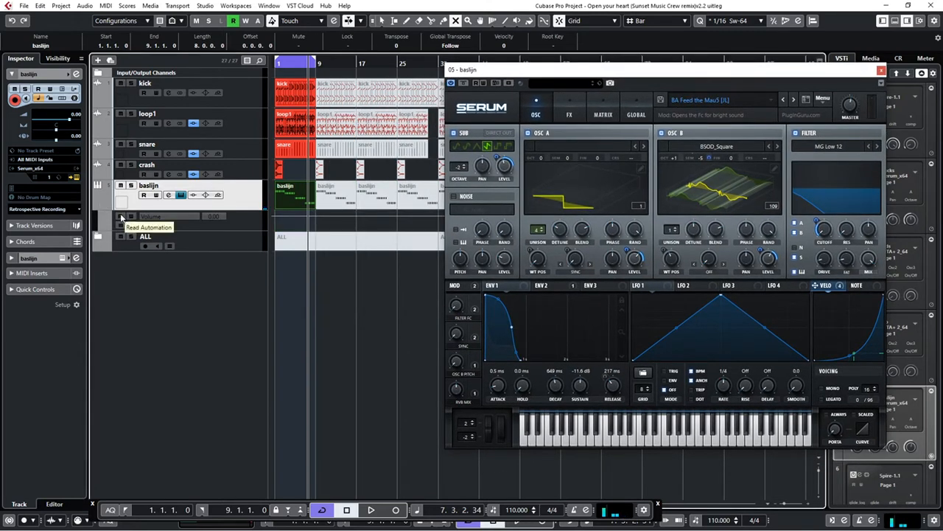
{"action": "left_click", "coordinate": [130, 217]}
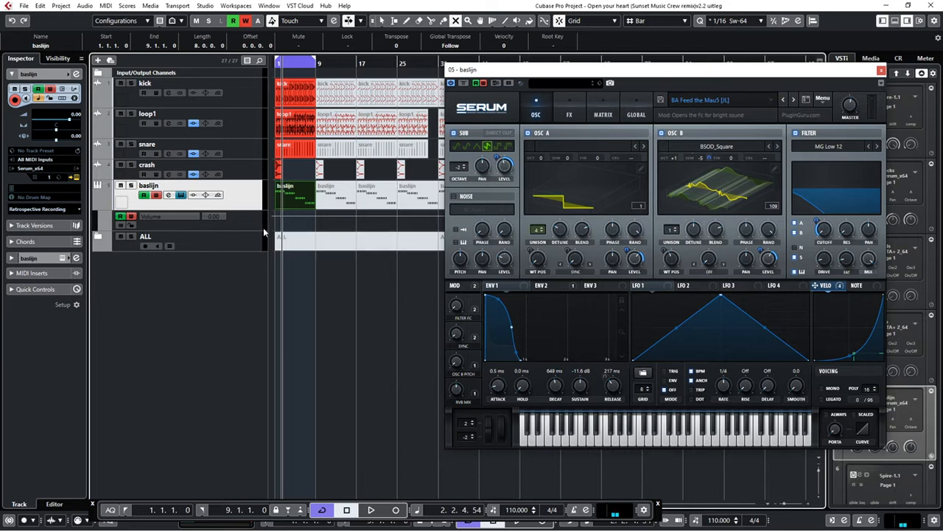
{"action": "left_click", "coordinate": [99, 230]}
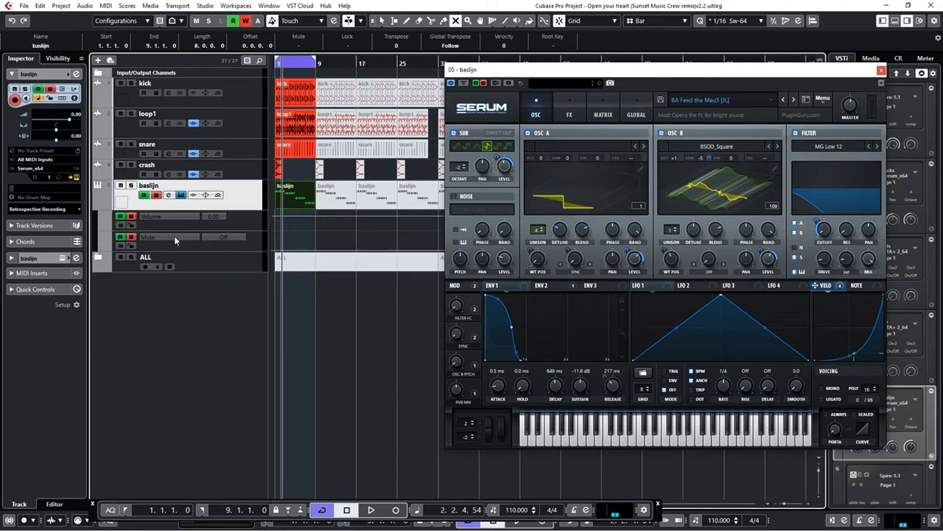
Record Serum filter cutoff movements as automation on baslijn over the loop, and turn off automation writing
{"action": "key", "text": "KP_Multiply"}
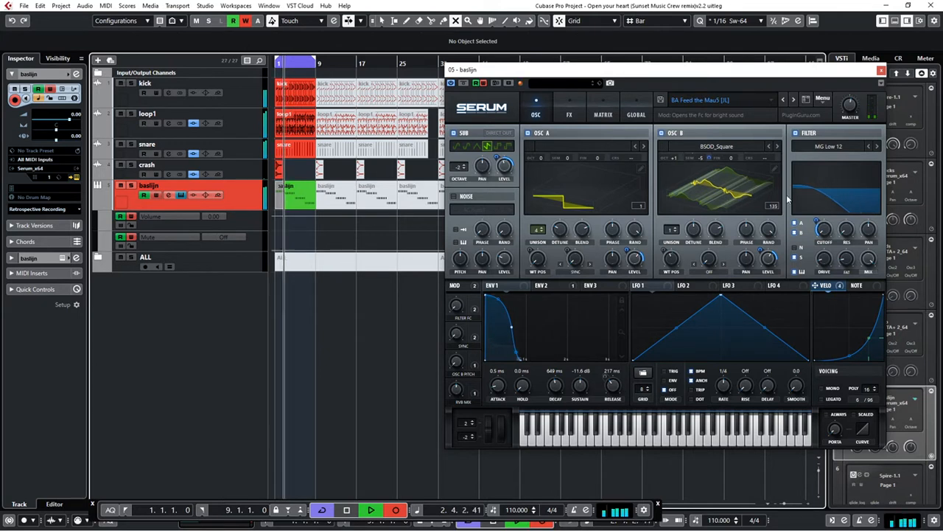
{"action": "mouse_move", "coordinate": [822, 239]}
{"action": "left_mouse_down"}
{"action": "mouse_move", "coordinate": [836, 186]}
{"action": "mouse_move", "coordinate": [827, 242]}
{"action": "left_mouse_up"}
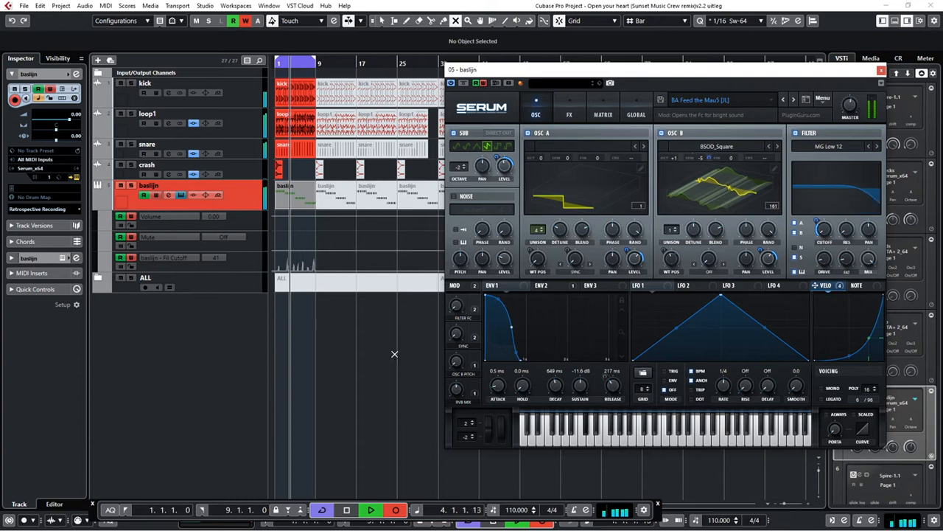
{"action": "left_click", "coordinate": [396, 509]}
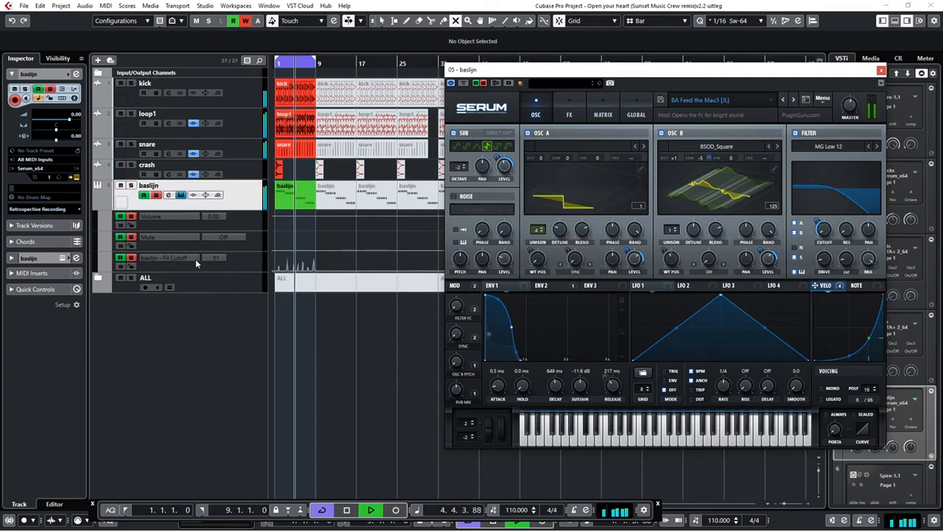
{"action": "left_click", "coordinate": [132, 258]}
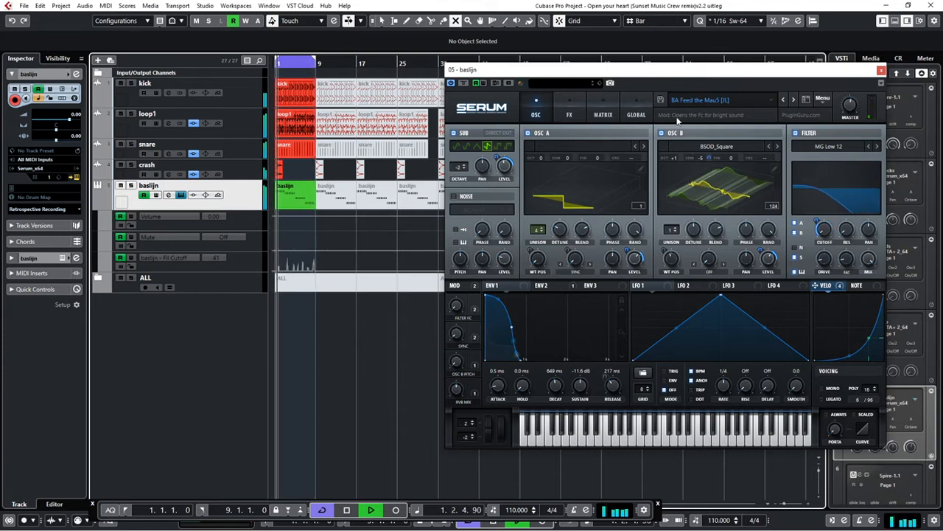
{"action": "left_click", "coordinate": [881, 71]}
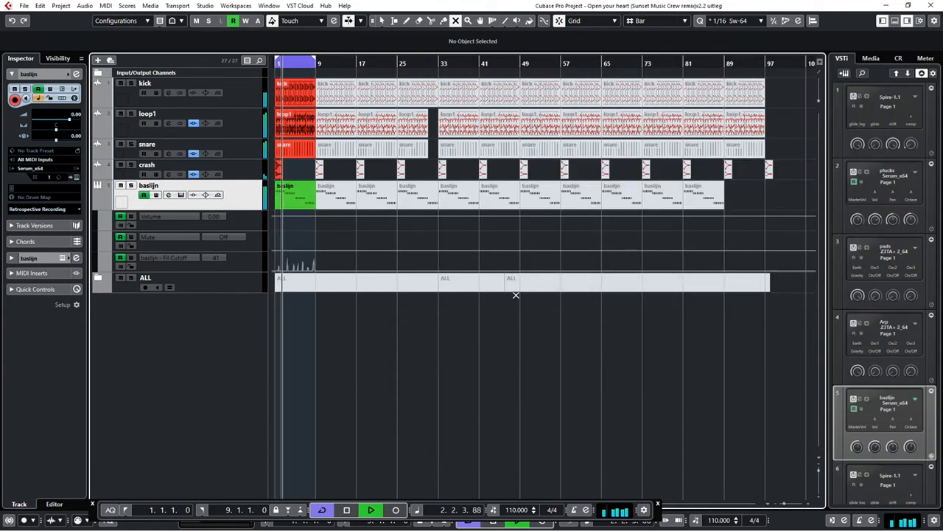
Examine the recorded Fil Cutoff curve over the eight-bar loop and hide the baslijn automation lanes
{"action": "key", "text": "h"}
{"action": "key", "text": "h"}
{"action": "key", "text": "h"}
{"action": "key", "text": "h"}
{"action": "key", "text": "h"}
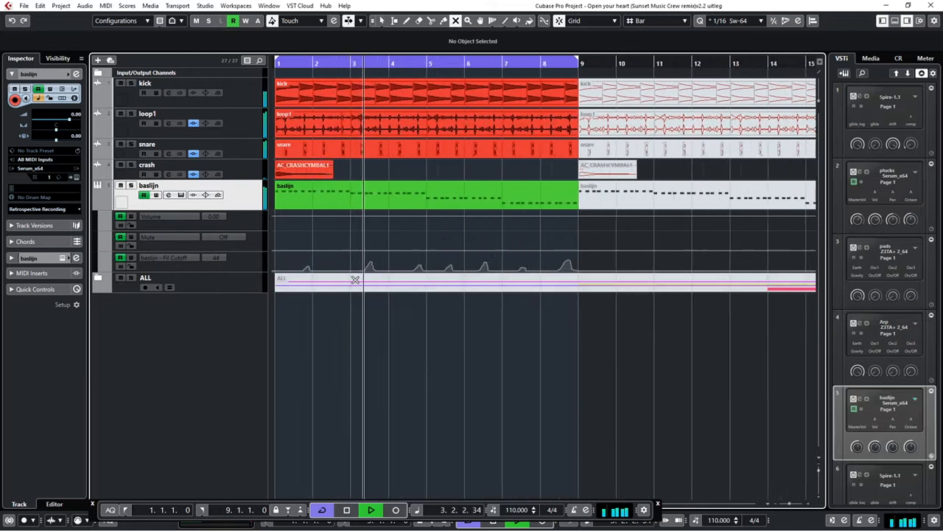
{"action": "key", "text": "h"}
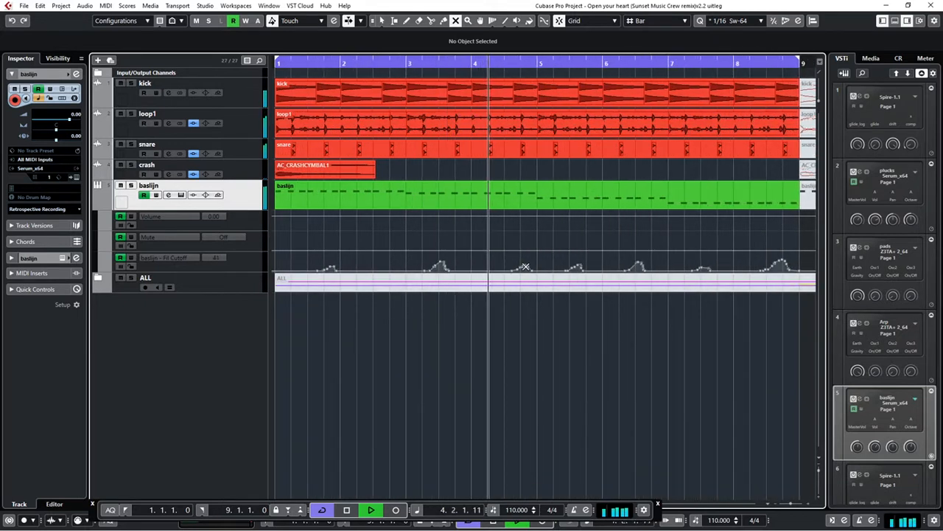
{"action": "left_click", "coordinate": [126, 241]}
{"action": "left_click", "coordinate": [126, 221]}
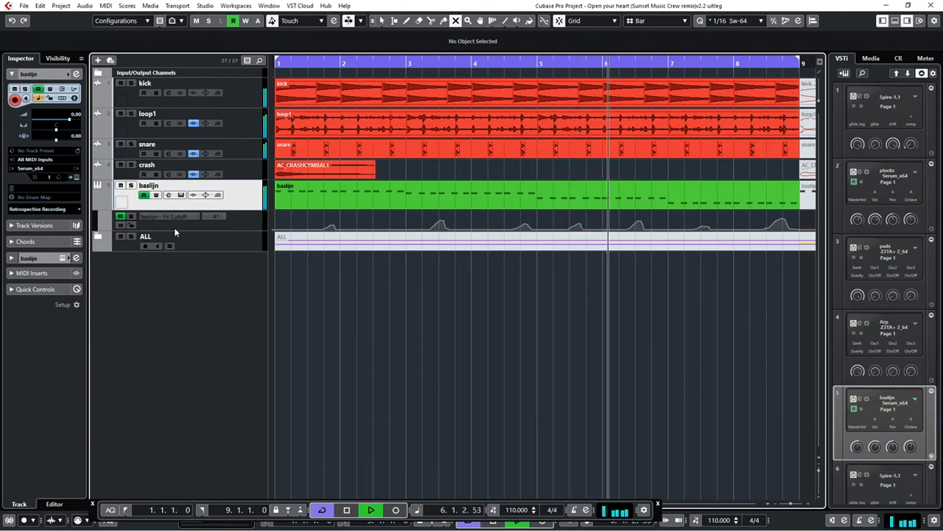
{"action": "left_click", "coordinate": [126, 221]}
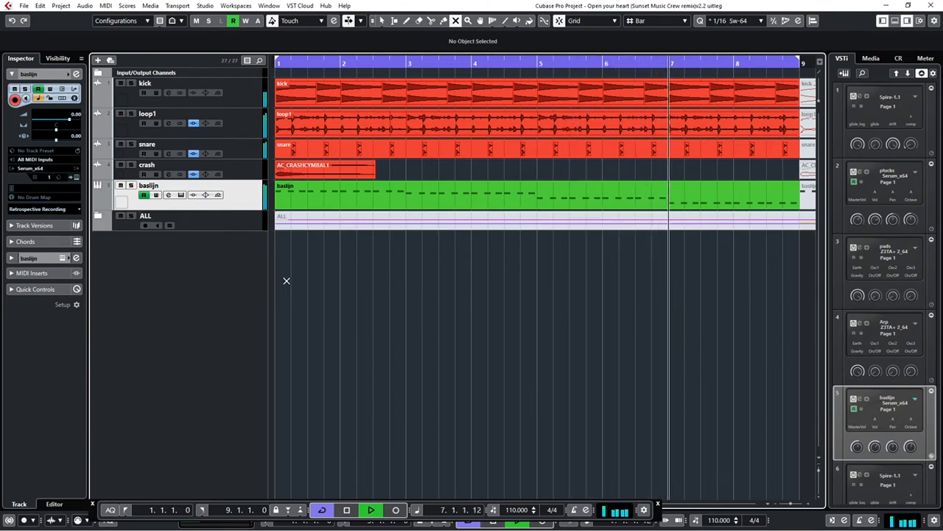
Move the FX track out of the ALL folder to directly below baslijn, and collapse the folder
{"action": "key", "text": "g"}
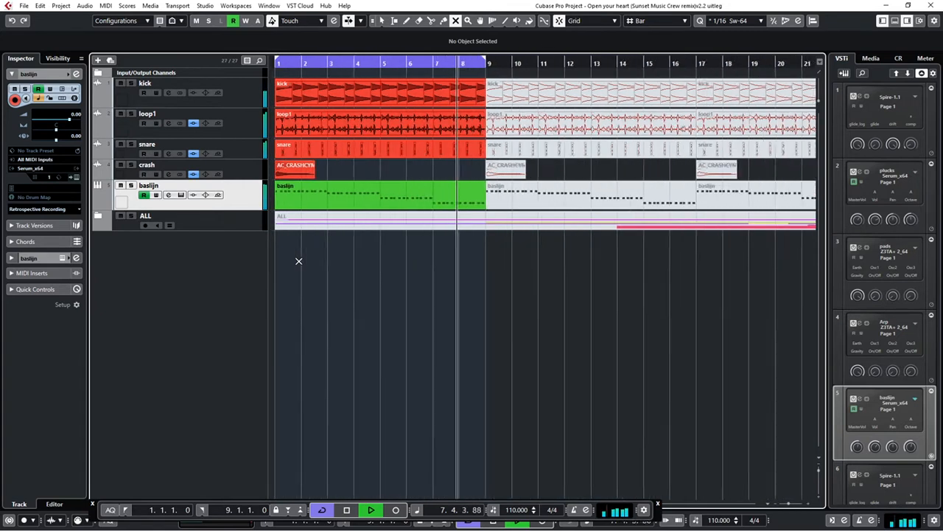
{"action": "key", "text": "g"}
{"action": "key", "text": "g"}
{"action": "key", "text": "g"}
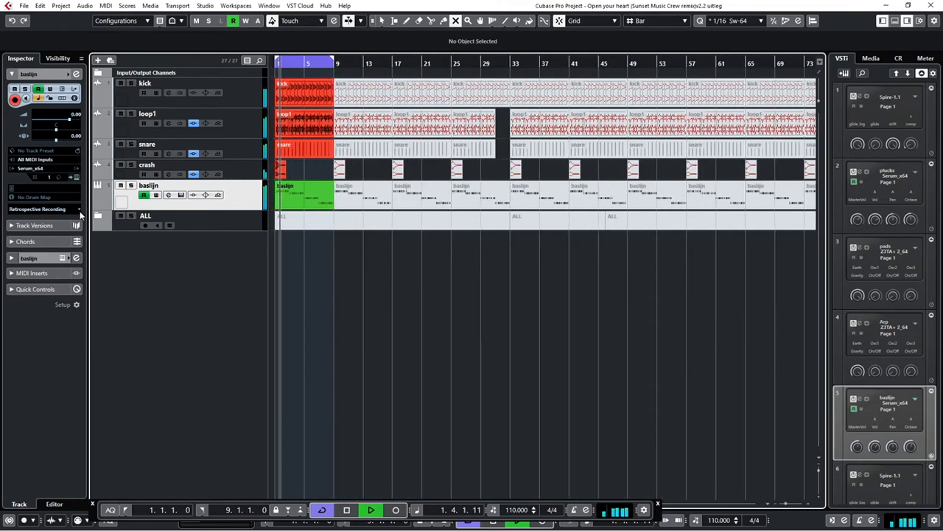
{"action": "left_click", "coordinate": [97, 215]}
{"action": "scroll", "coordinate": [199, 354], "scroll_direction": "down", "scroll_amount": 3}
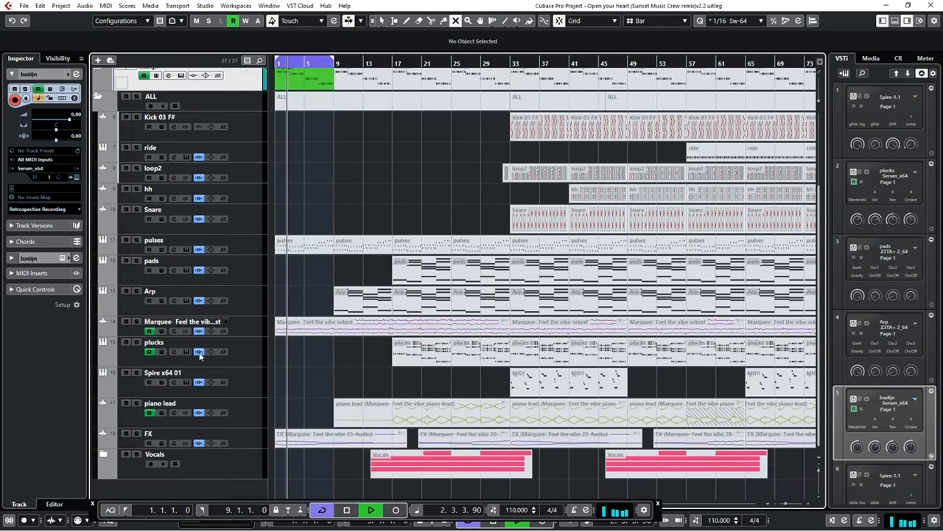
{"action": "left_click_drag", "start_coordinate": [239, 442], "coordinate": [246, 92]}
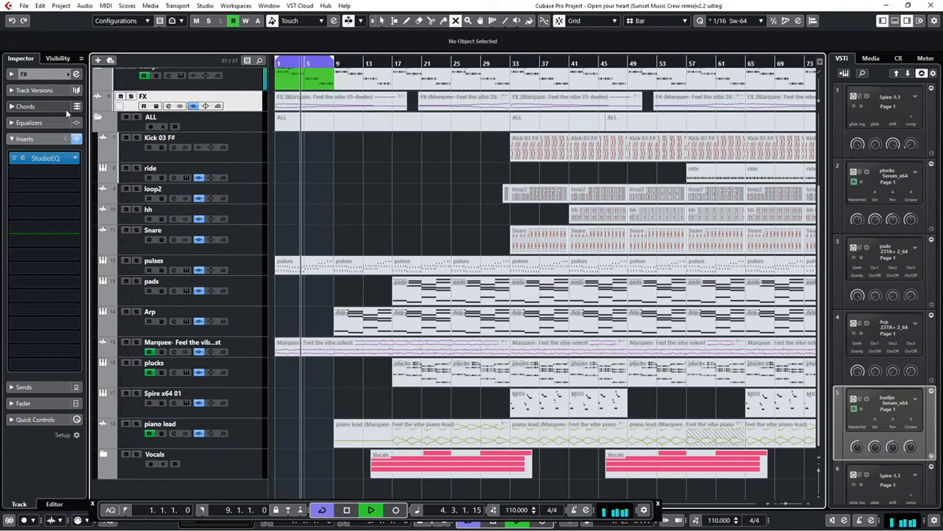
{"action": "left_click", "coordinate": [98, 117]}
Unmute the five FX clips from bar 1 through the one starting at bar 65
{"action": "left_click", "coordinate": [404, 225]}
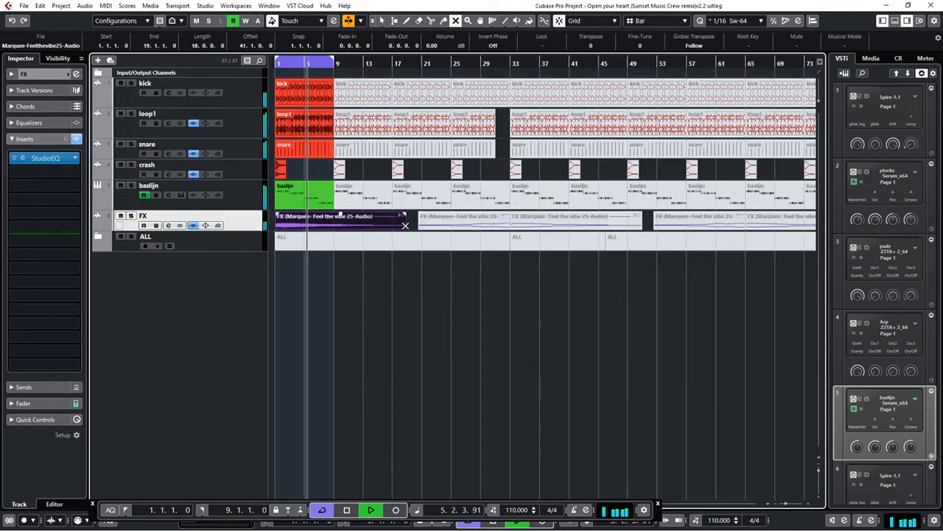
{"action": "left_click", "coordinate": [453, 219]}
{"action": "left_click", "coordinate": [544, 216]}
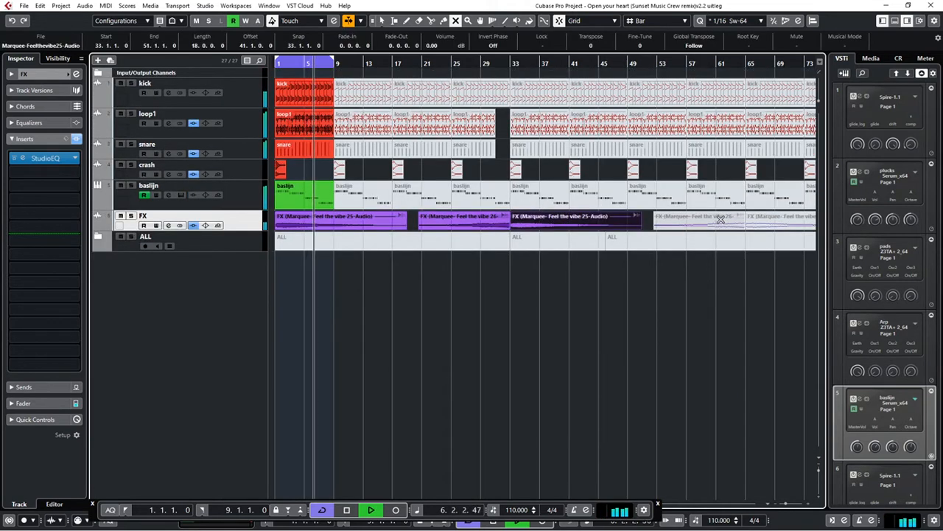
{"action": "left_click", "coordinate": [721, 219]}
{"action": "left_click", "coordinate": [767, 219]}
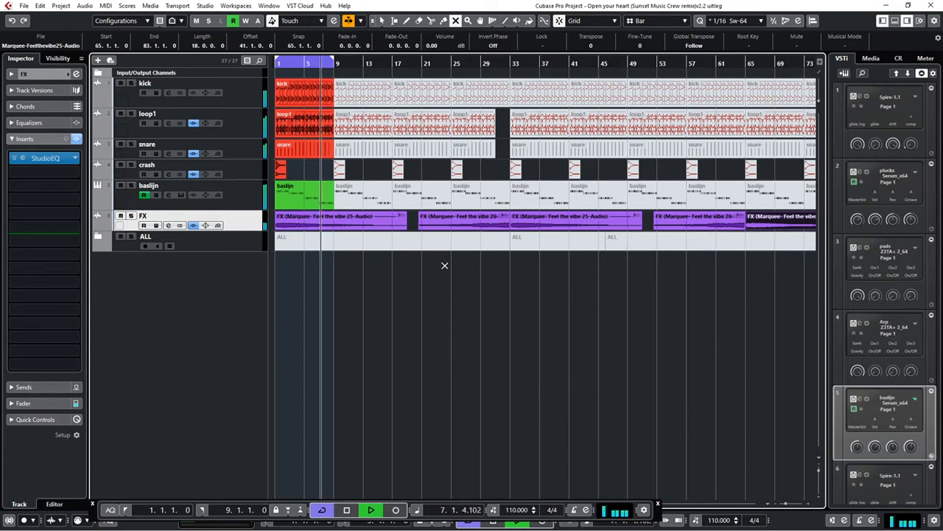
Move the Marquee orkest track out of the ALL folder to below FX and unmute its first clip
{"action": "left_click", "coordinate": [98, 236]}
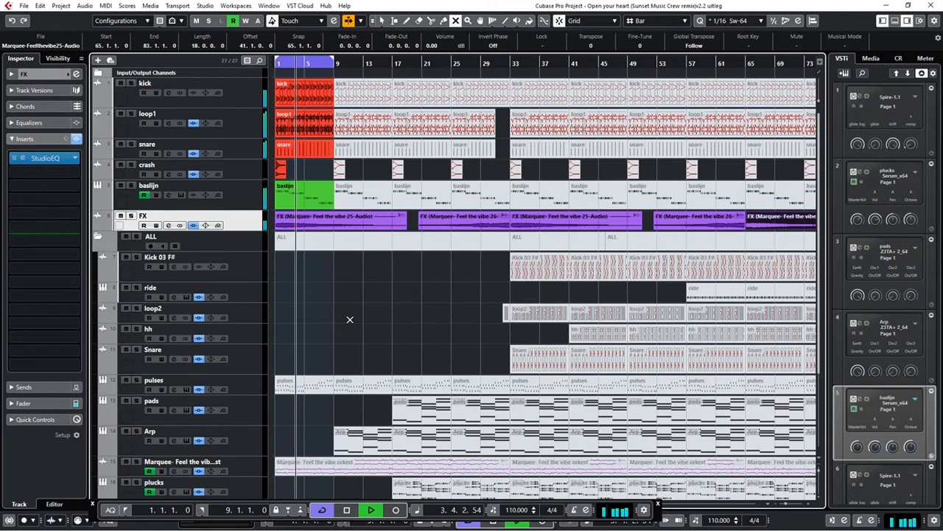
{"action": "scroll", "coordinate": [308, 338], "scroll_direction": "down", "scroll_amount": 3}
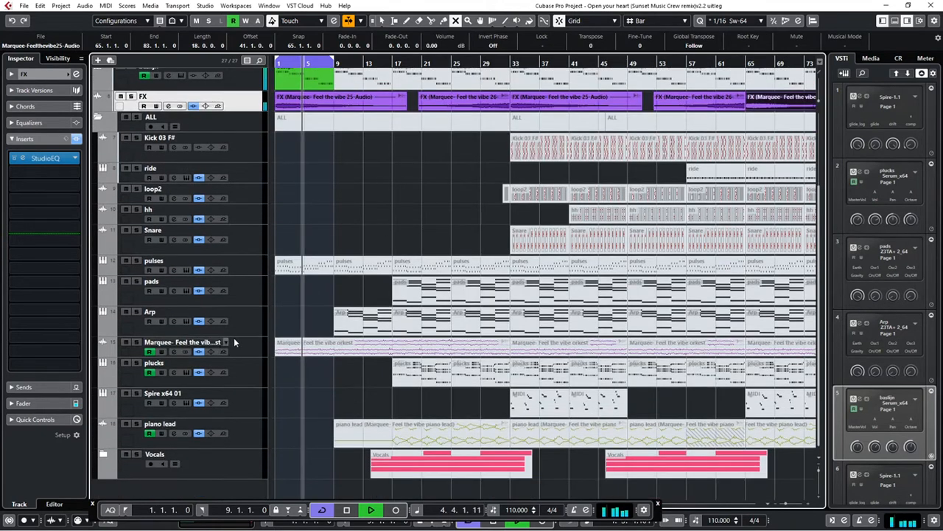
{"action": "left_click", "coordinate": [236, 343]}
{"action": "left_click_drag", "start_coordinate": [242, 130], "coordinate": [243, 120]}
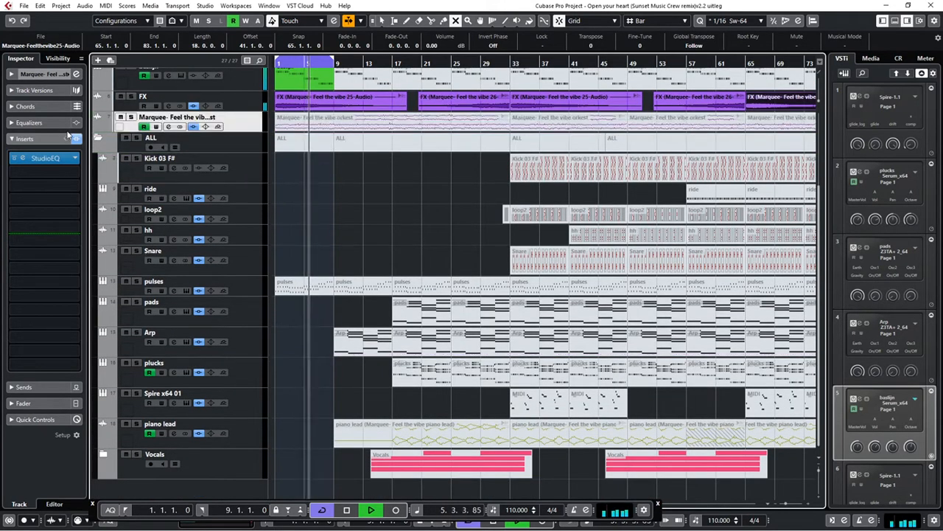
{"action": "left_click", "coordinate": [98, 138]}
{"action": "left_click", "coordinate": [305, 241]}
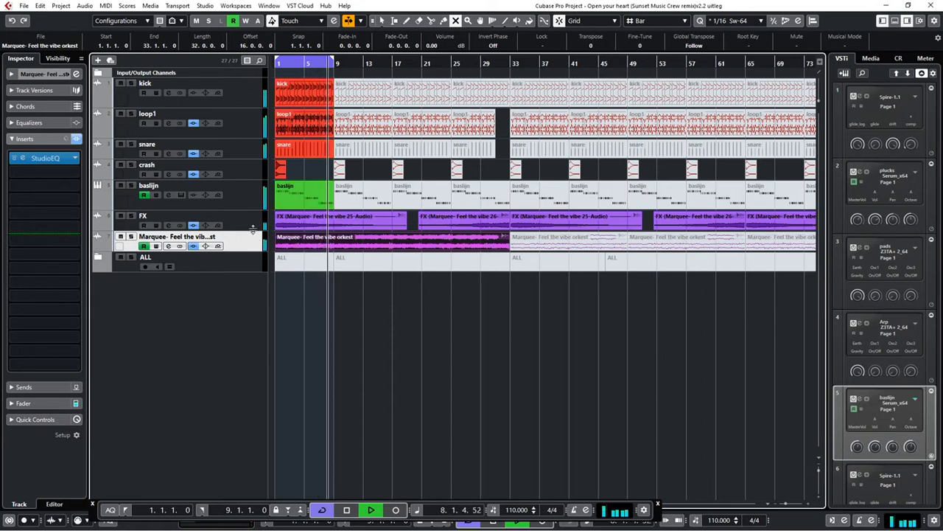
Move the piano lead and pulses tracks out of the ALL folder and unmute the first two pulses parts
{"action": "left_click", "coordinate": [98, 257]}
{"action": "scroll", "coordinate": [339, 328], "scroll_direction": "down", "scroll_amount": 5}
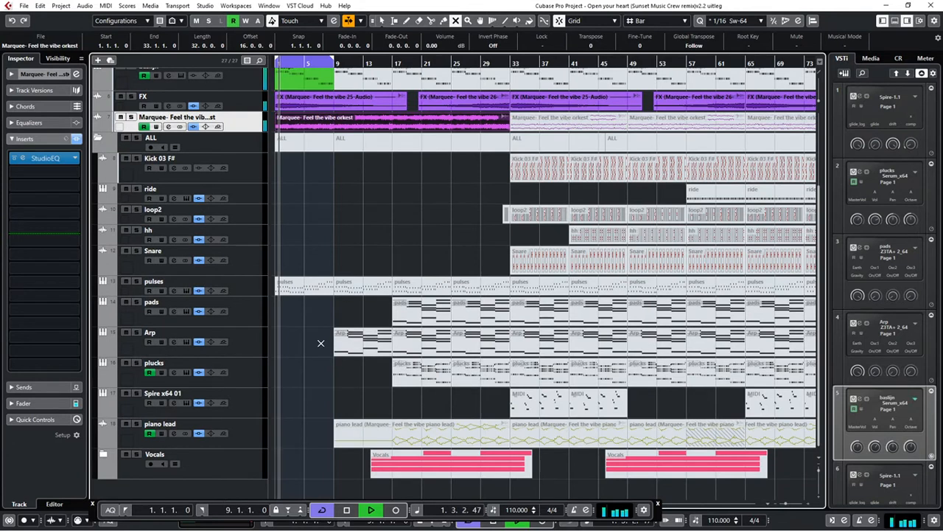
{"action": "left_click", "coordinate": [255, 434]}
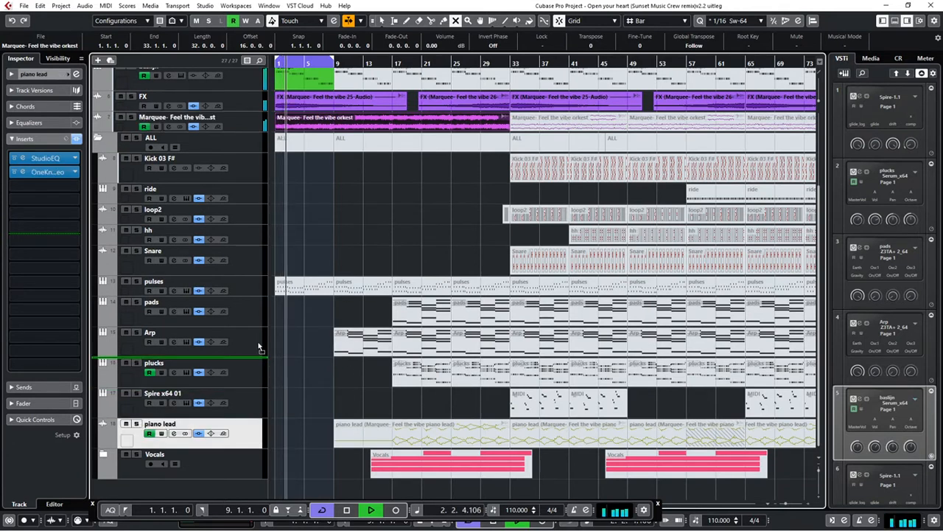
{"action": "left_click_drag", "start_coordinate": [243, 145], "coordinate": [244, 146]}
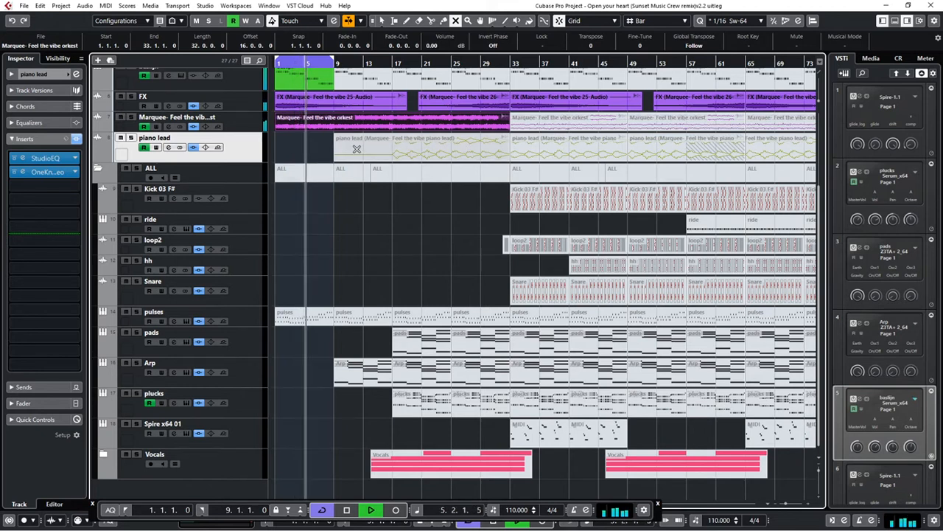
{"action": "left_click_drag", "start_coordinate": [248, 316], "coordinate": [99, 184]}
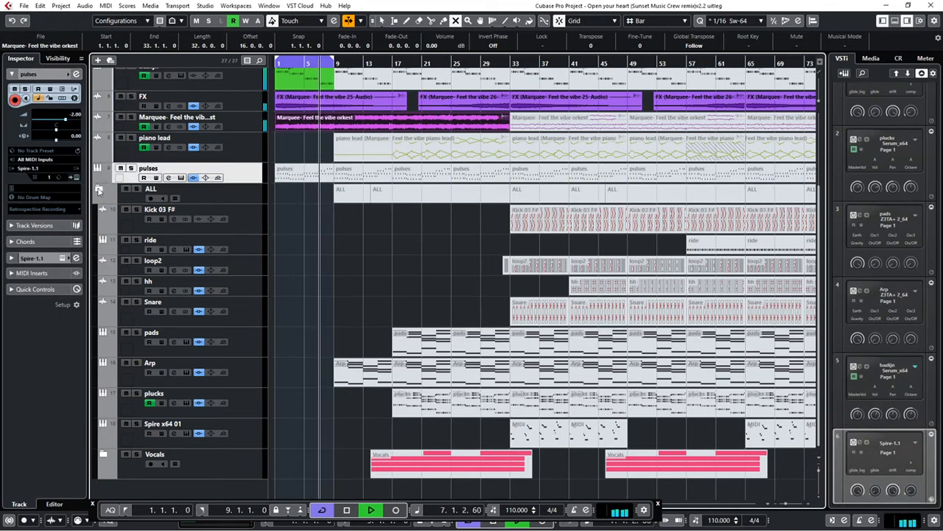
{"action": "left_click", "coordinate": [99, 190]}
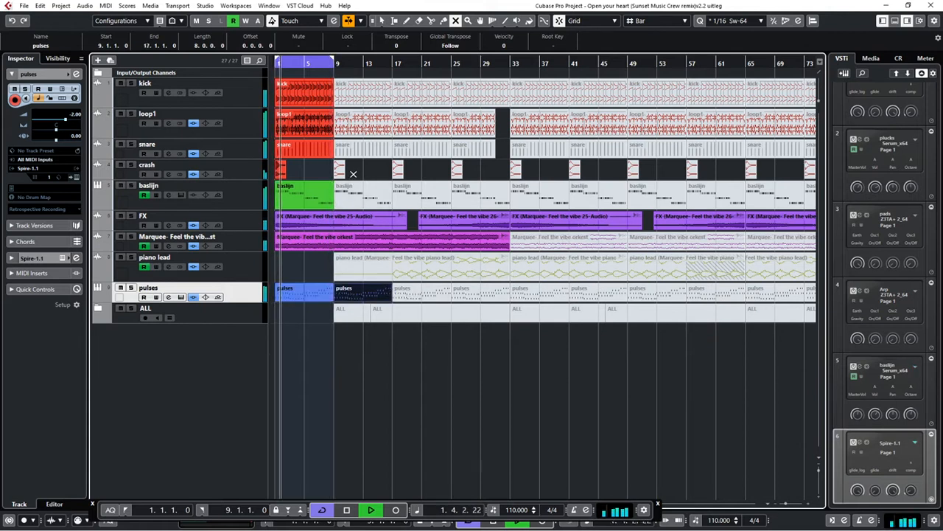
Unmute the remaining kick, loop1, snare, crash, baslijn and pulses parts up to bar 33
{"action": "left_click_drag", "start_coordinate": [498, 172], "coordinate": [358, 127]}
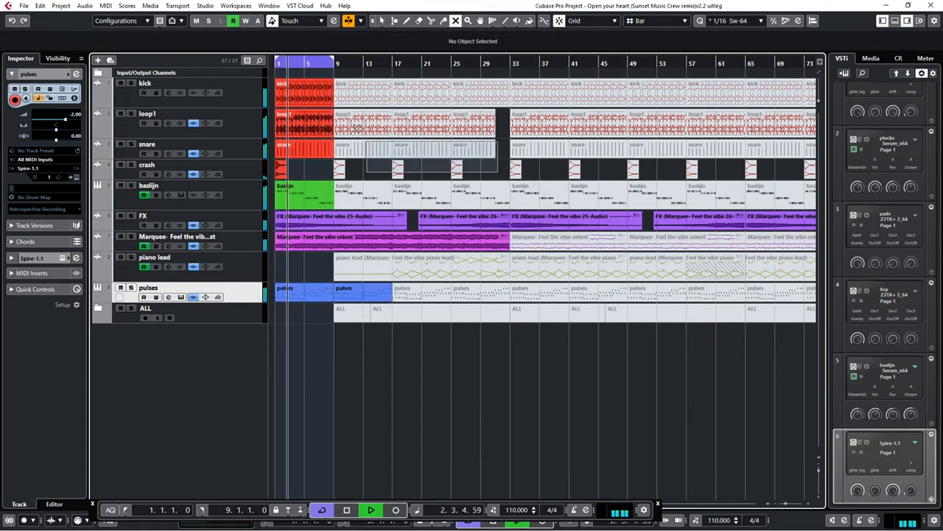
{"action": "left_click_drag", "start_coordinate": [337, 94], "coordinate": [335, 91]}
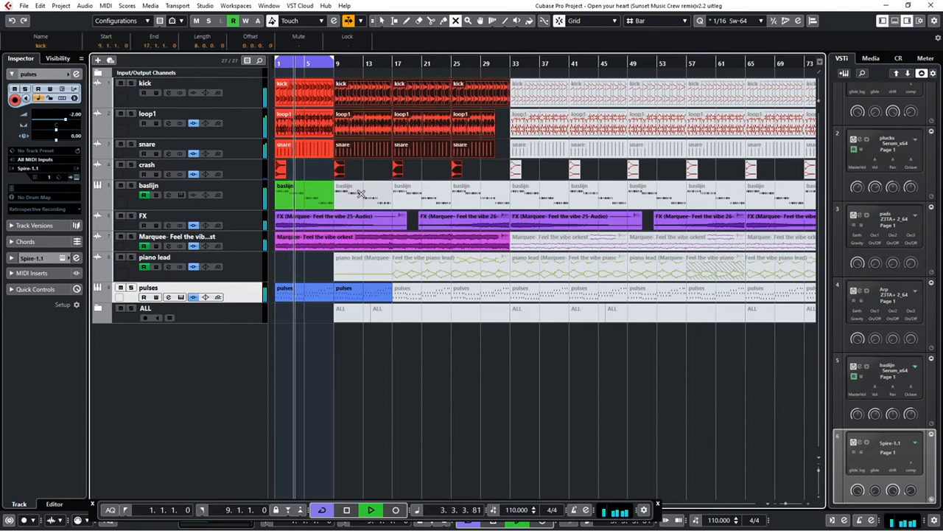
{"action": "left_click", "coordinate": [361, 194]}
{"action": "left_click", "coordinate": [425, 195]}
{"action": "left_click", "coordinate": [474, 195]}
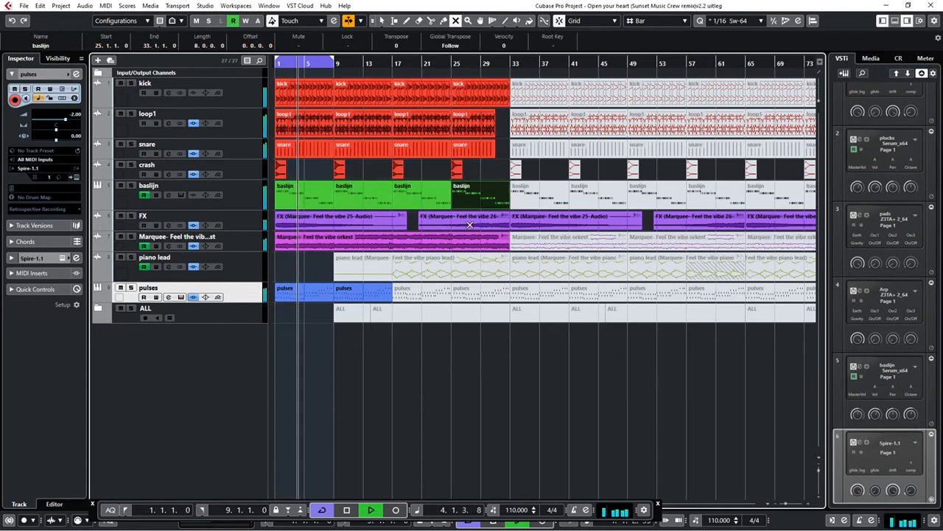
{"action": "left_click", "coordinate": [412, 285]}
{"action": "left_click", "coordinate": [463, 292]}
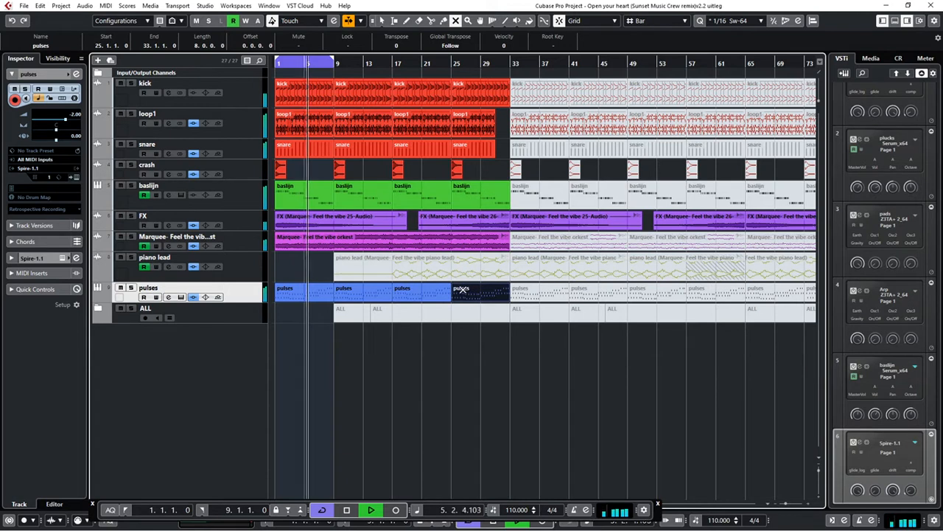
Turn off loop playback and unmute the piano lead clip that starts at bar 9
{"action": "key", "text": "KP_Divide"}
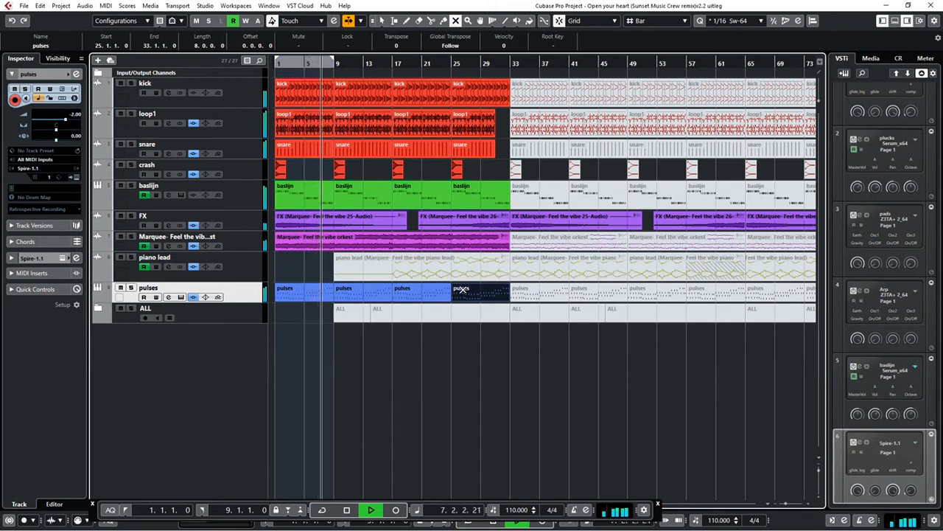
{"action": "left_click", "coordinate": [417, 272]}
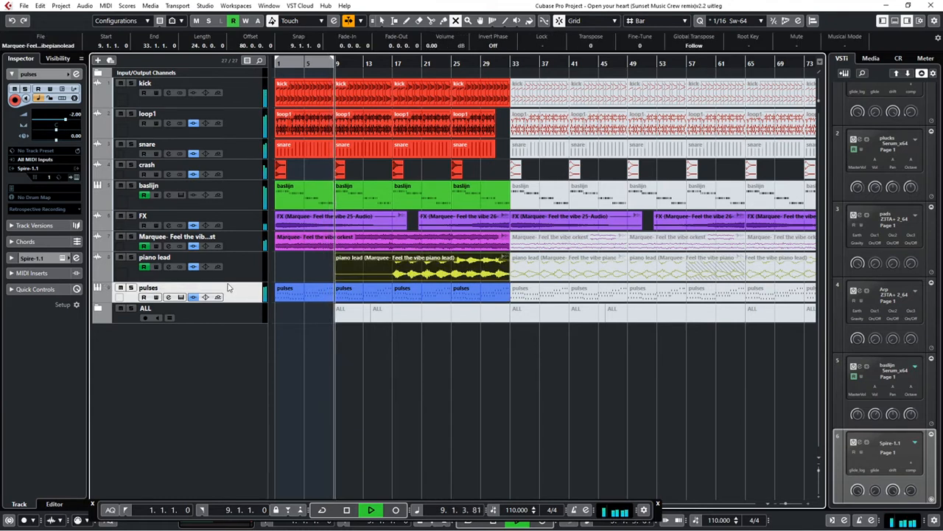
Solo the piano lead track and show its Volume and OneKnob filter automation lanes
{"action": "left_click", "coordinate": [98, 277]}
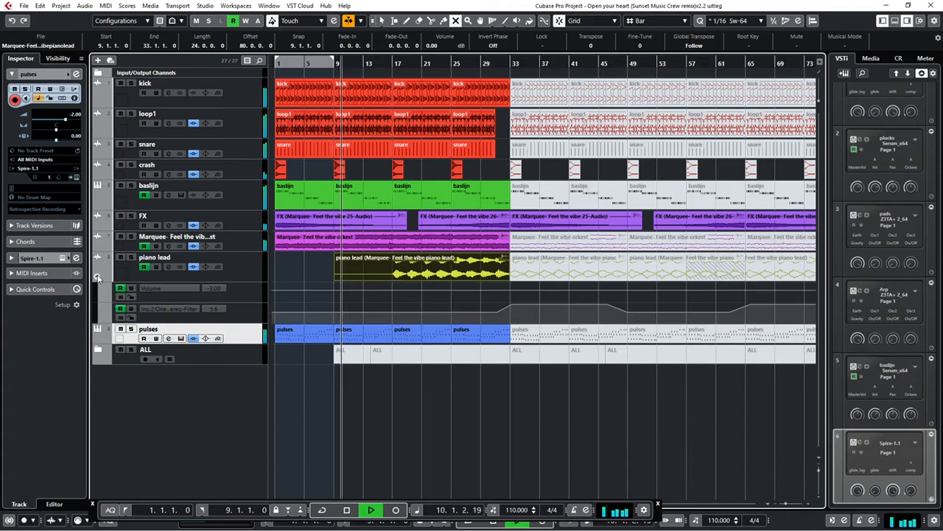
{"action": "left_click", "coordinate": [97, 277]}
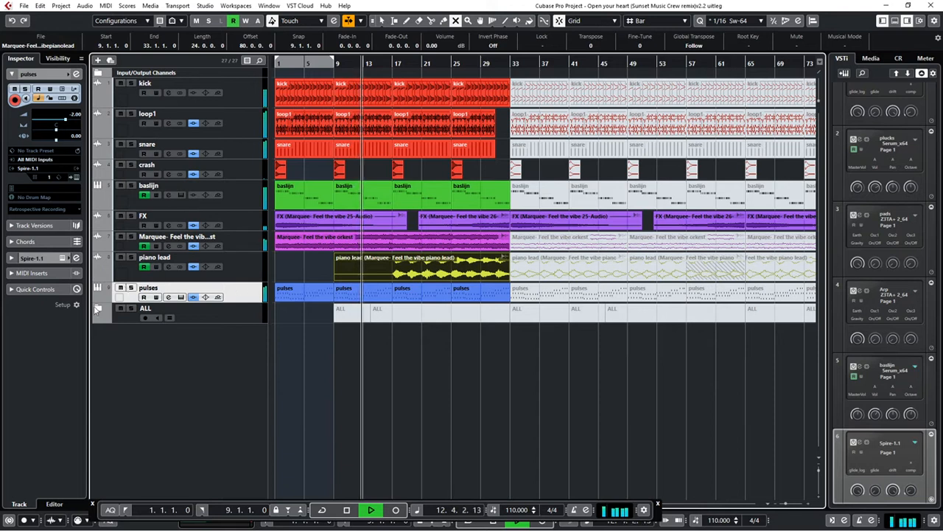
{"action": "left_click", "coordinate": [97, 299]}
{"action": "left_click", "coordinate": [97, 298]}
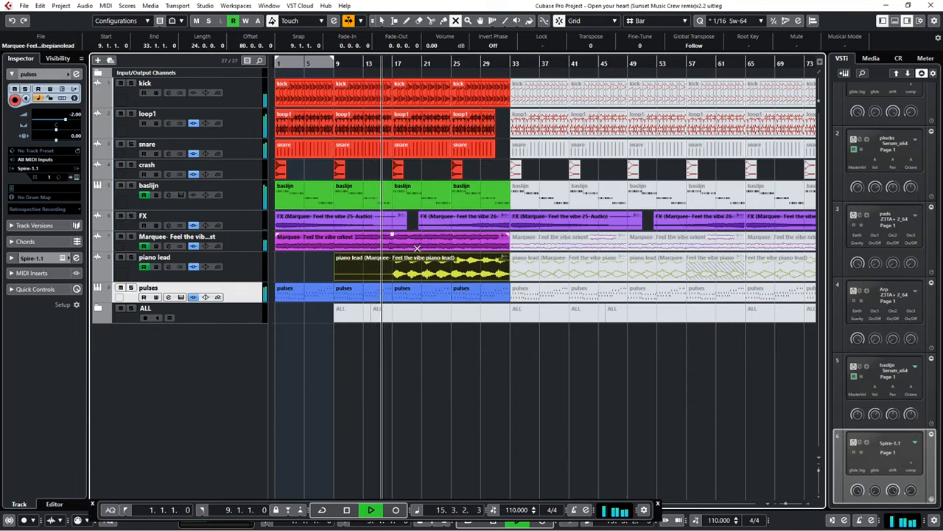
{"action": "left_click", "coordinate": [130, 258]}
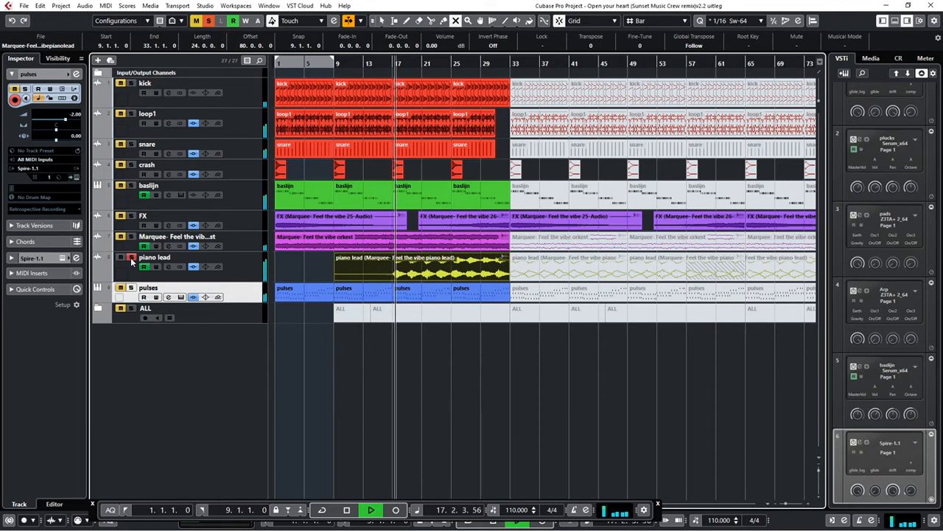
{"action": "left_click", "coordinate": [98, 278]}
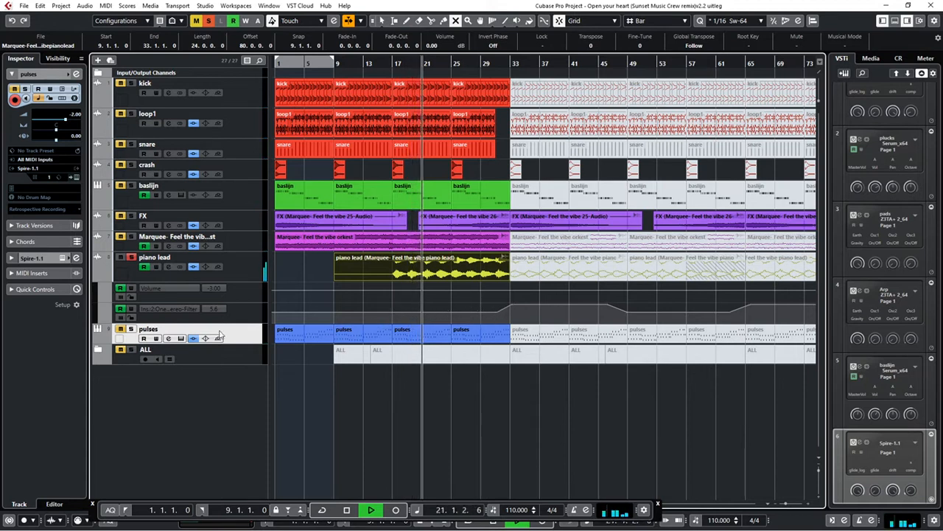
Switch the solo from piano lead to the Marquee orkest track, and stop playback with the cursor back at bar 1
{"action": "left_click", "coordinate": [131, 257]}
{"action": "left_click", "coordinate": [131, 236]}
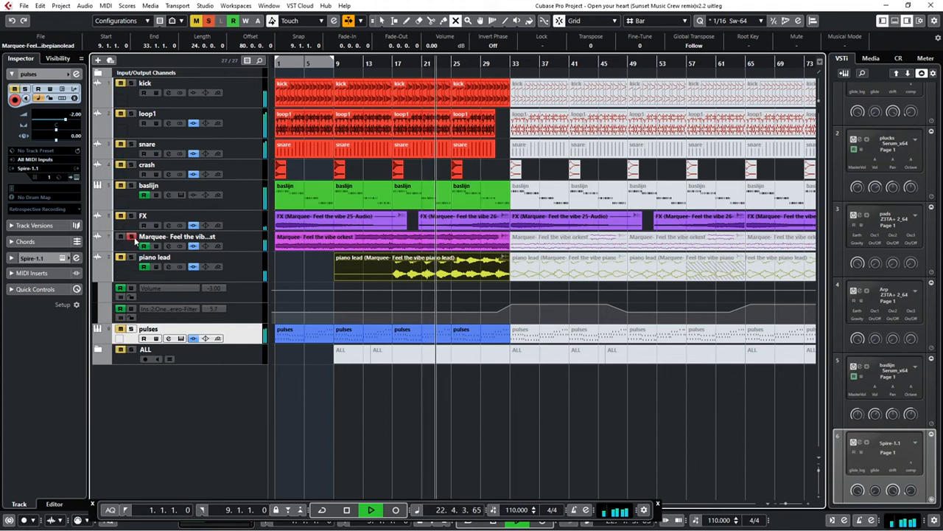
{"action": "key", "text": "space"}
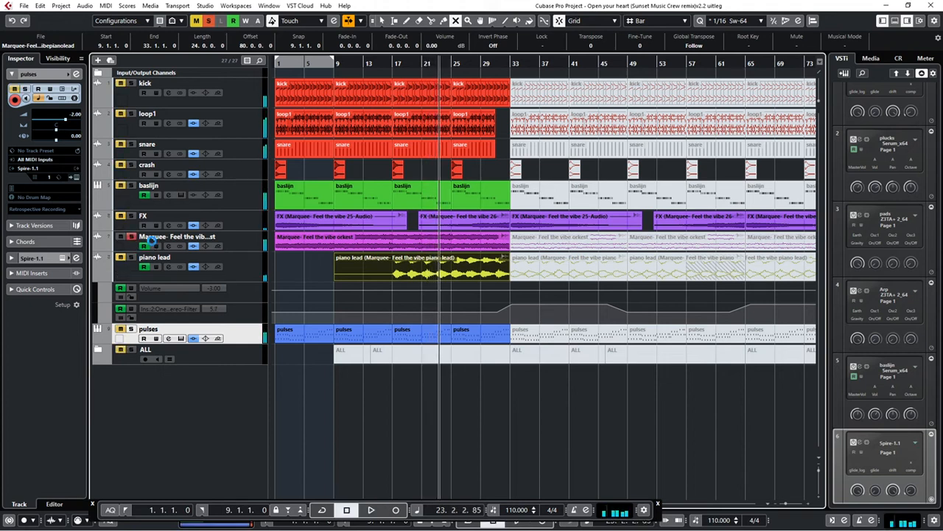
{"action": "left_click", "coordinate": [255, 251]}
{"action": "key", "text": "Home"}
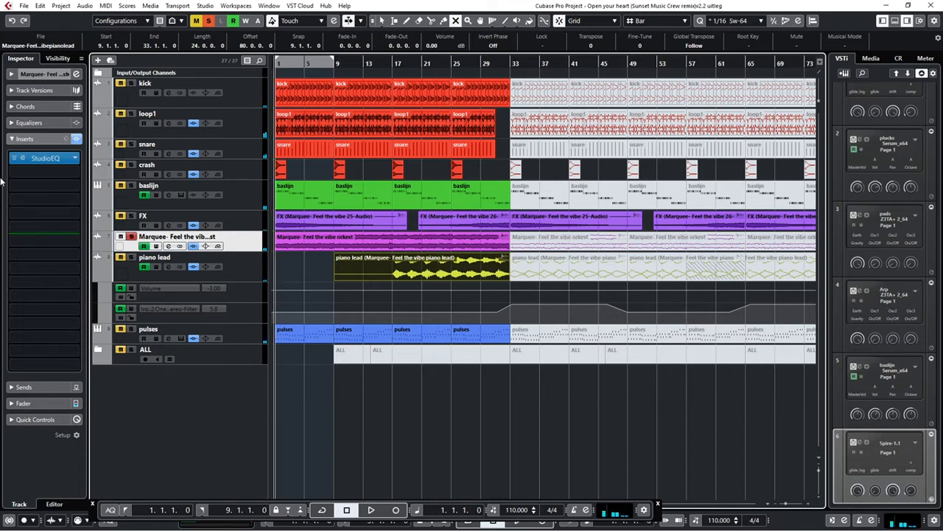
Add OneKnob Filter Stereo as the second insert of the Marquee orkest track and move its window clear of the track list
{"action": "left_click", "coordinate": [29, 174]}
{"action": "left_click", "coordinate": [23, 348]}
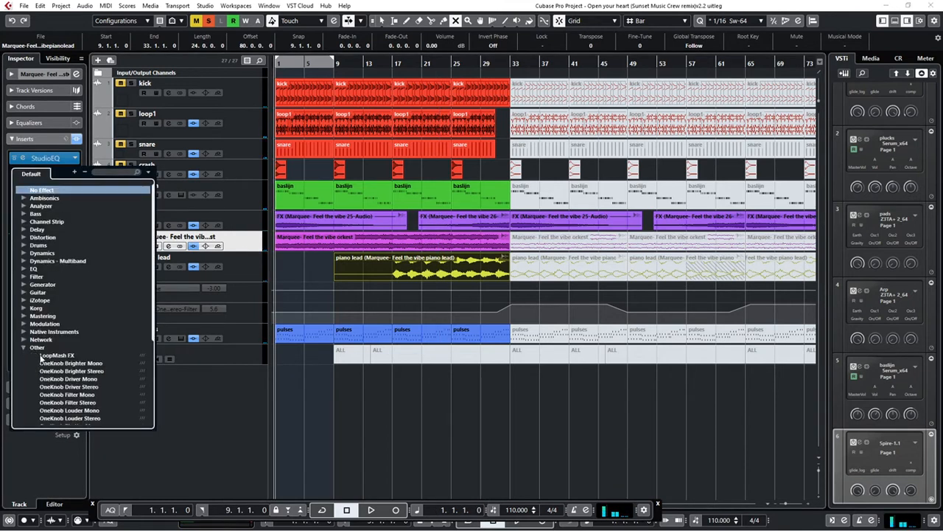
{"action": "left_click", "coordinate": [70, 403]}
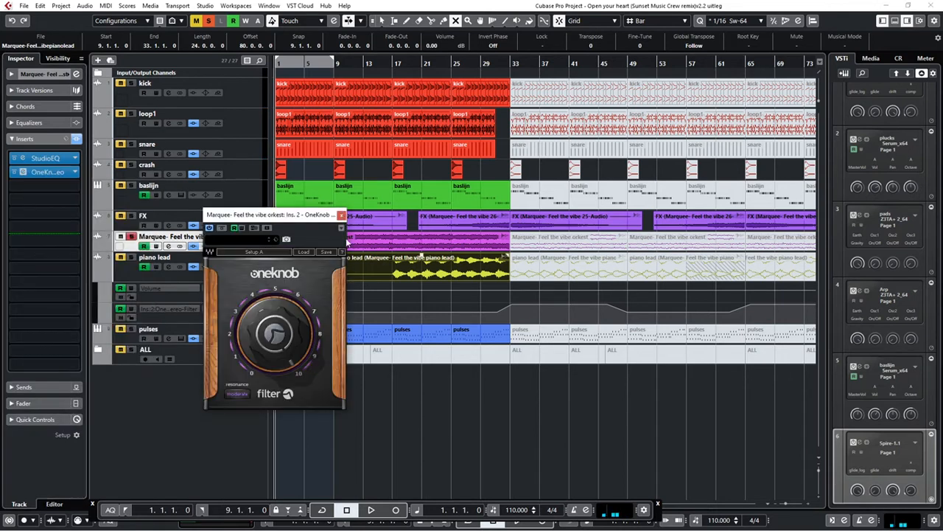
{"action": "left_click_drag", "start_coordinate": [292, 218], "coordinate": [758, 130]}
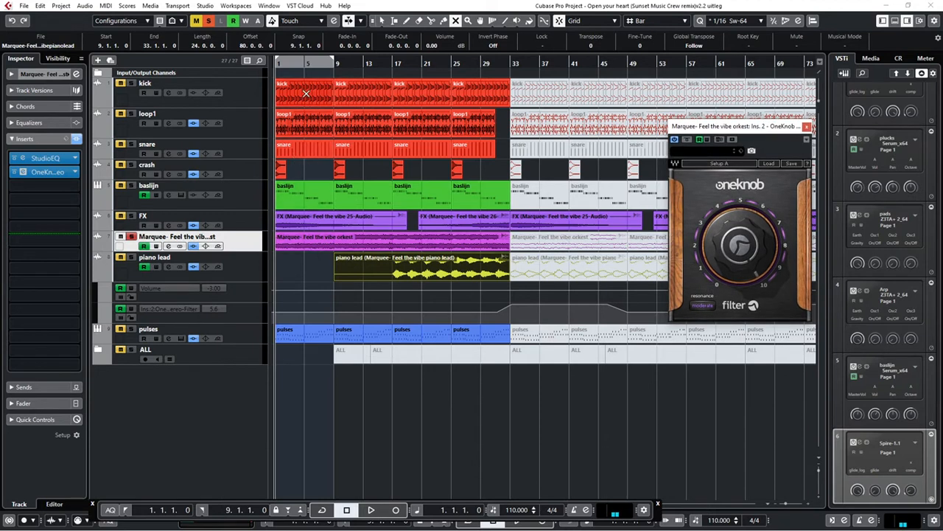
Start playback and show an automation lane under the Marquee orkest track for the OneKnob Filter Stereo insert's Filter parameter
{"action": "key", "text": "space"}
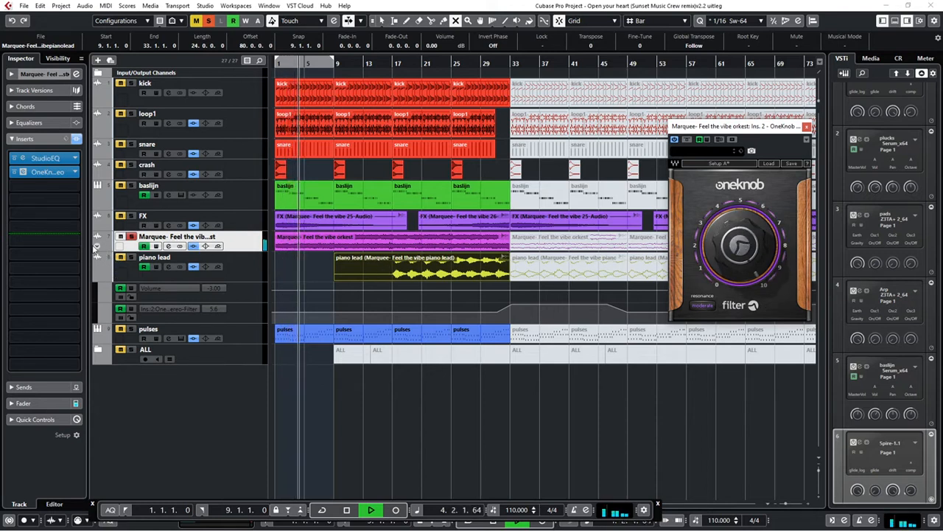
{"action": "left_click", "coordinate": [98, 249]}
{"action": "left_click", "coordinate": [152, 260]}
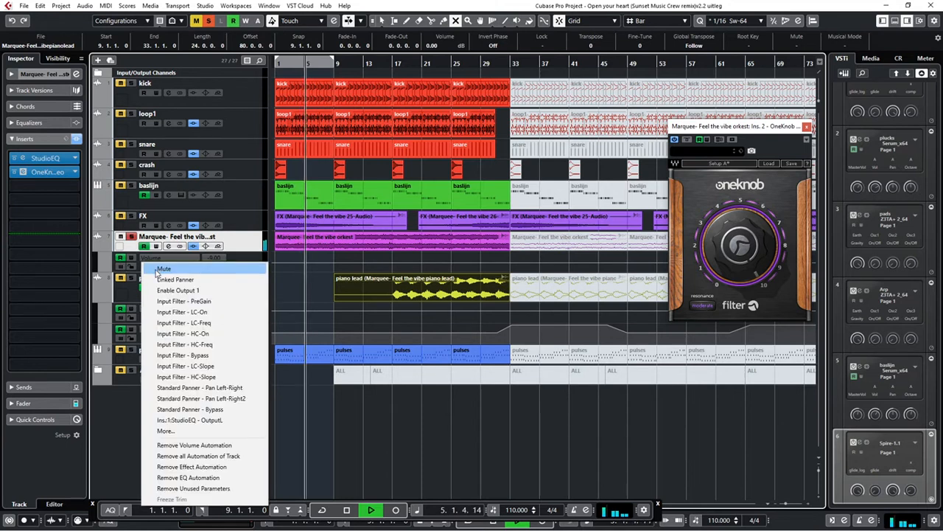
{"action": "left_click", "coordinate": [166, 430]}
{"action": "left_click", "coordinate": [404, 217]}
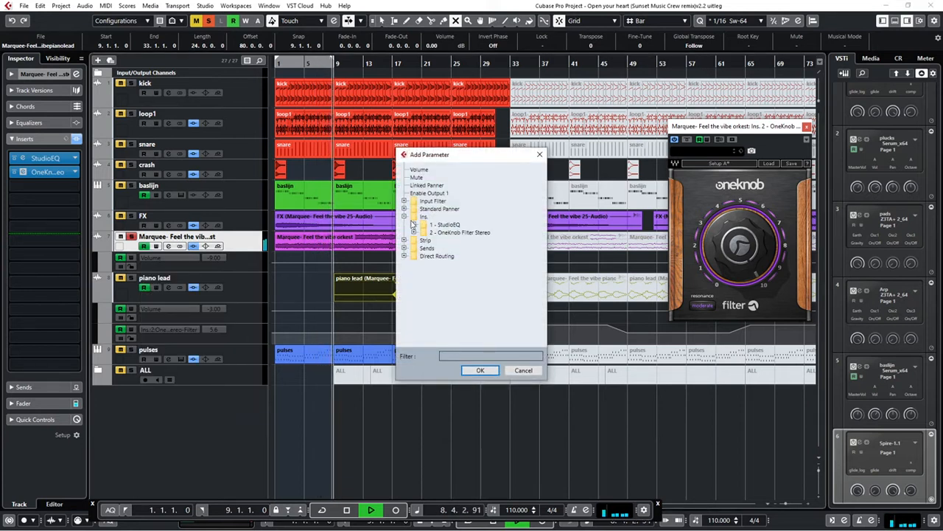
{"action": "left_click", "coordinate": [414, 232]}
{"action": "left_click", "coordinate": [436, 248]}
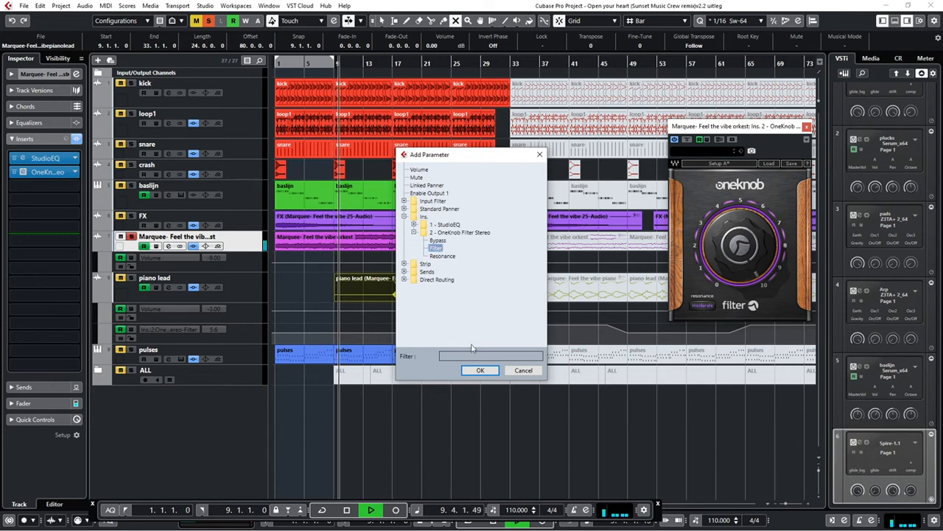
{"action": "left_click", "coordinate": [480, 370]}
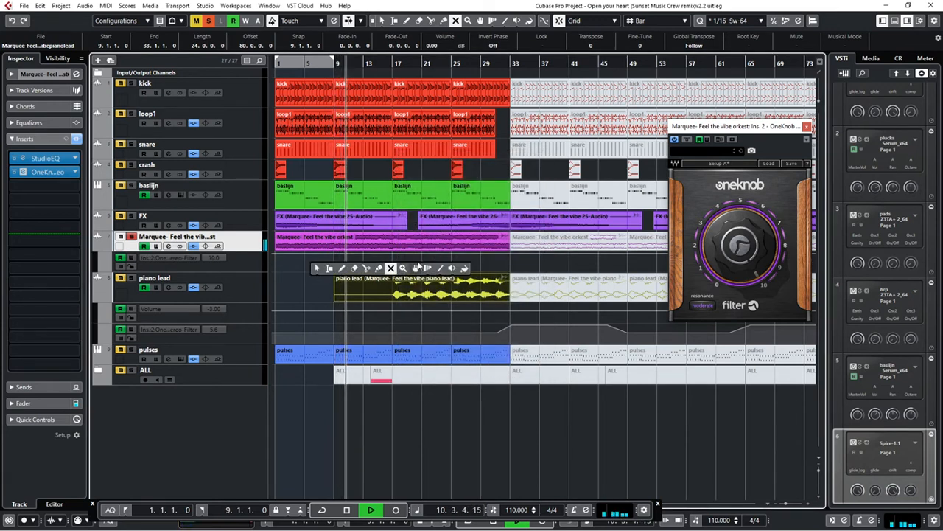
Draw a straight rising filter automation line on the Marquee orkest track from bar 1 to about bar 31, then return to Object Selection
{"action": "left_click_drag", "start_coordinate": [279, 264], "coordinate": [495, 253]}
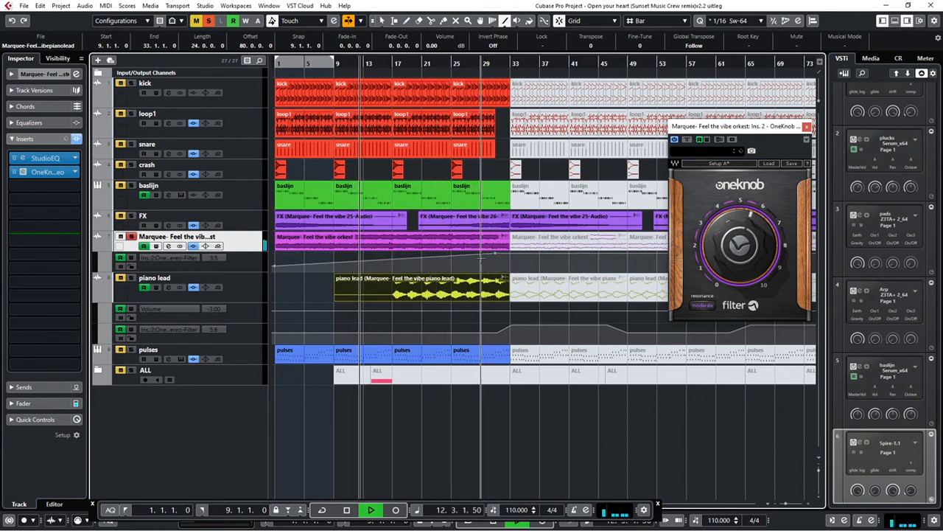
{"action": "right_click", "coordinate": [466, 257]}
{"action": "left_click", "coordinate": [473, 263]}
Audition the orkest filter sweep from bar 1, bar 17 and about bar 26, then unsolo the track and close the OneKnob window
{"action": "key", "text": "period"}
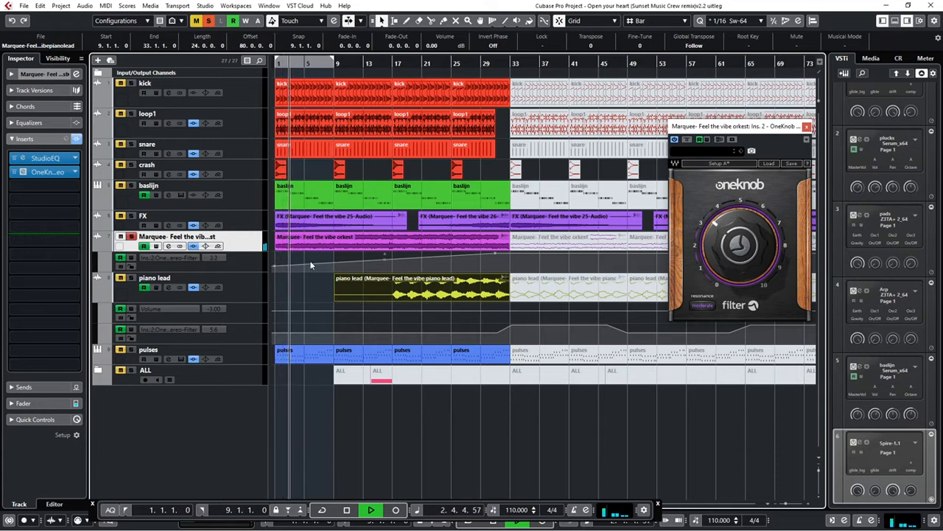
{"action": "left_click", "coordinate": [391, 63]}
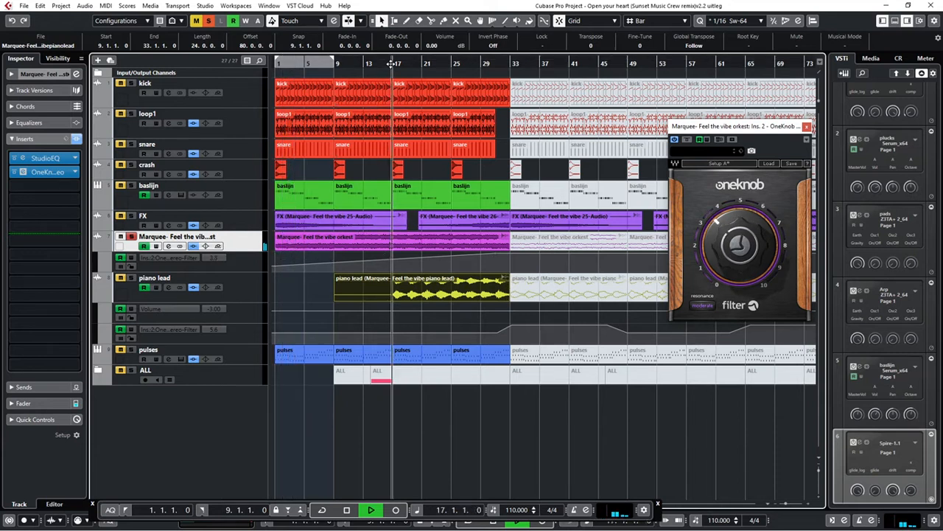
{"action": "left_click", "coordinate": [460, 64]}
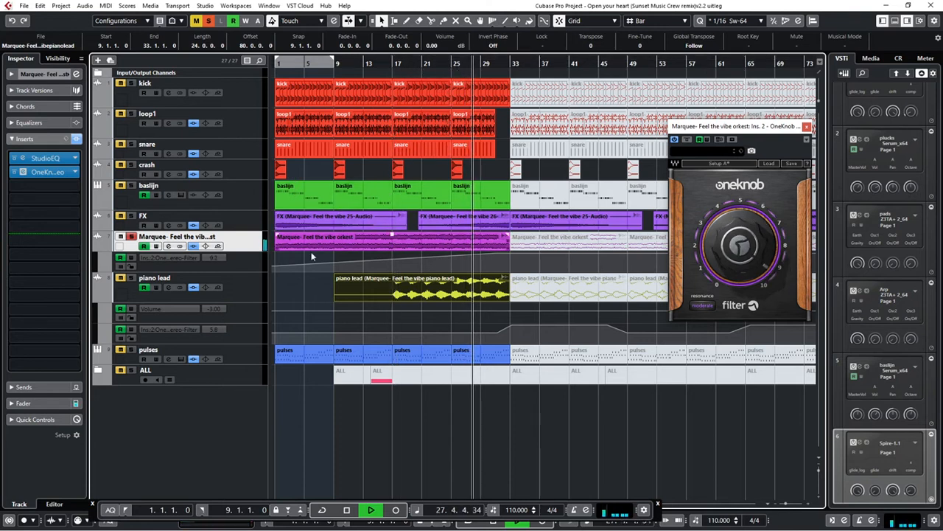
{"action": "left_click", "coordinate": [129, 236]}
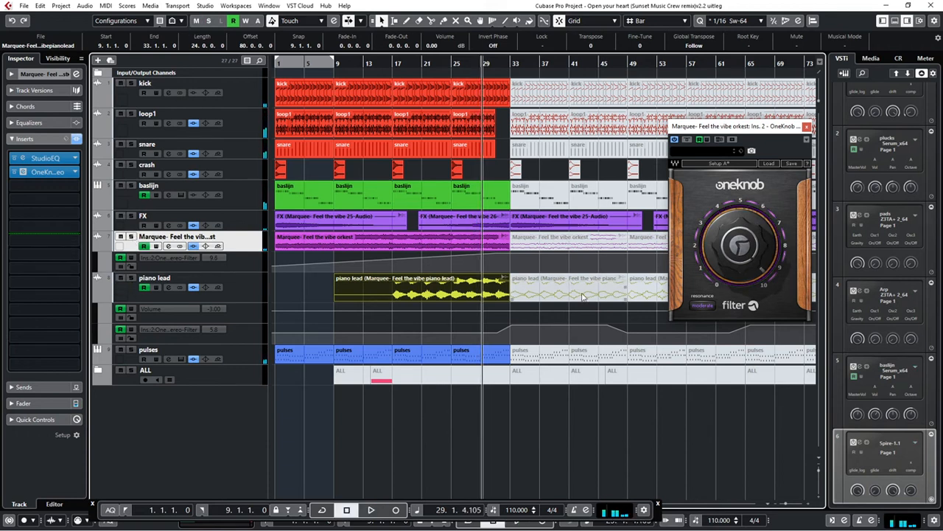
{"action": "left_click", "coordinate": [807, 127]}
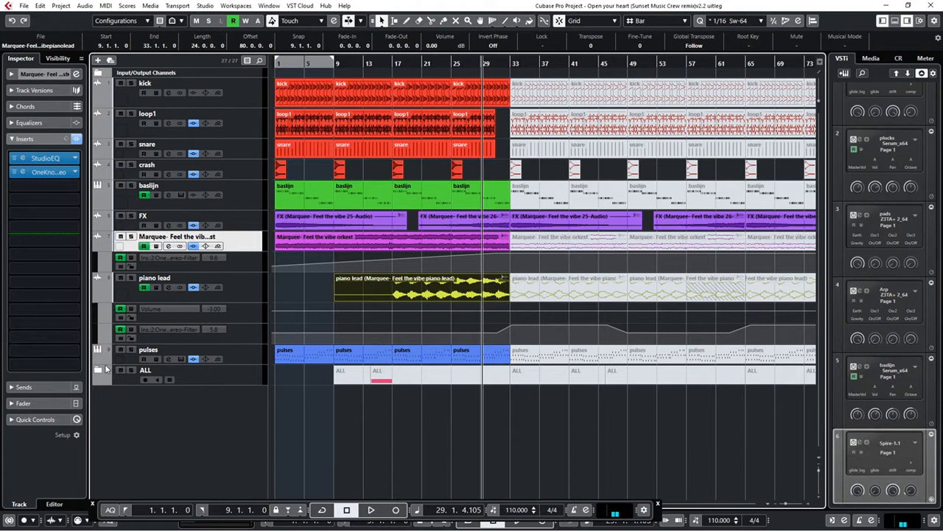
Open the ALL folder and move Kick 03 F# out below kick and ride out between crash and baslijn
{"action": "left_click", "coordinate": [98, 371]}
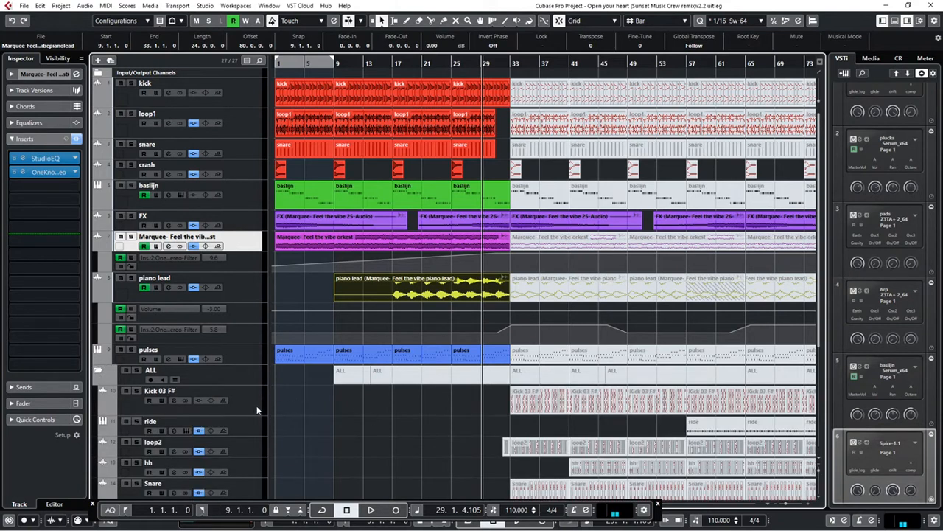
{"action": "left_click_drag", "start_coordinate": [257, 406], "coordinate": [252, 334]}
{"action": "left_click_drag", "start_coordinate": [230, 126], "coordinate": [231, 125]}
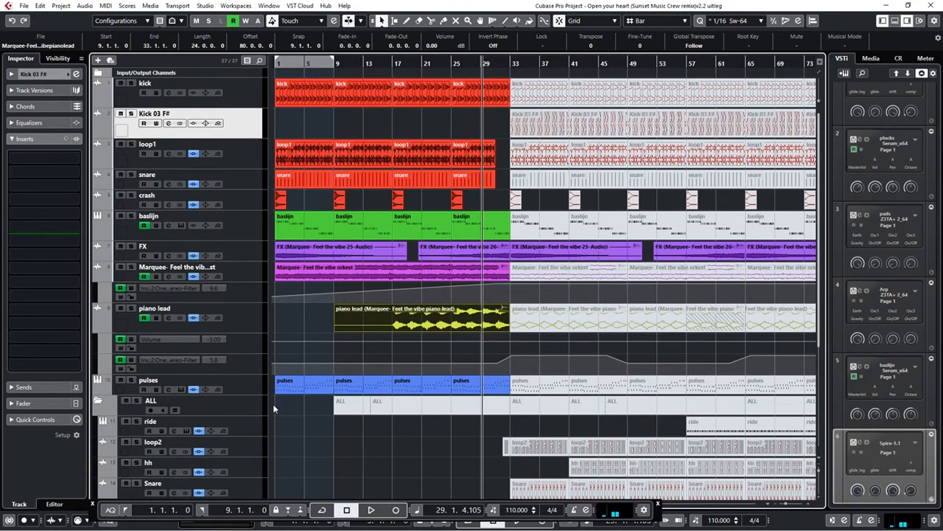
{"action": "left_click", "coordinate": [255, 420]}
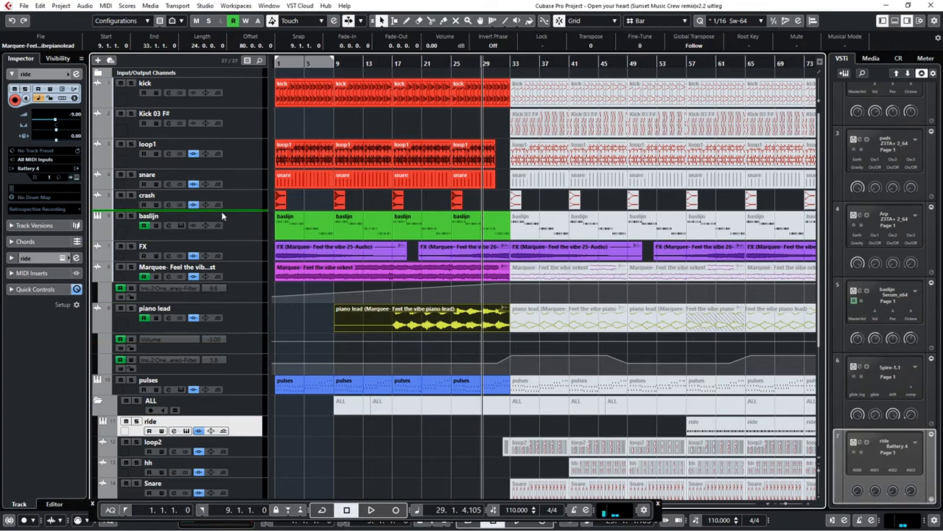
{"action": "left_click_drag", "start_coordinate": [222, 215], "coordinate": [222, 215]}
Move loop2 out of the ALL folder below loop1, hh above crash, and the capitalised Snare track between snare and hh
{"action": "left_click_drag", "start_coordinate": [251, 454], "coordinate": [245, 301]}
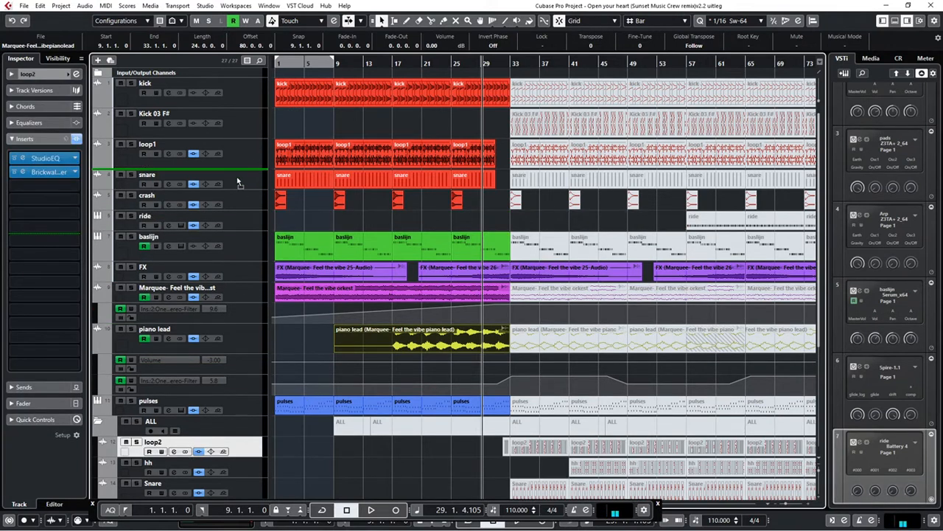
{"action": "left_click_drag", "start_coordinate": [238, 181], "coordinate": [237, 182]}
{"action": "left_click", "coordinate": [251, 472]}
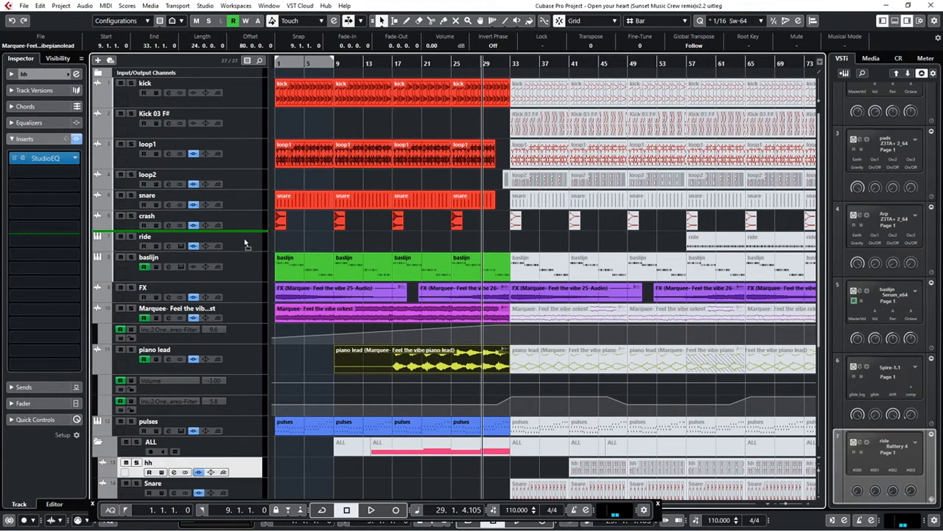
{"action": "left_click_drag", "start_coordinate": [243, 225], "coordinate": [244, 226]}
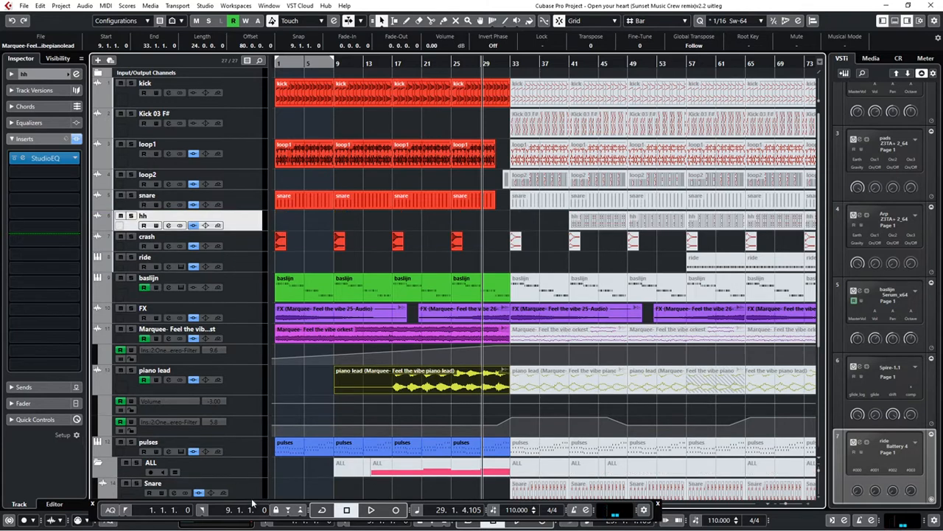
{"action": "left_click_drag", "start_coordinate": [252, 495], "coordinate": [247, 358]}
{"action": "left_click_drag", "start_coordinate": [243, 225], "coordinate": [244, 229]}
Unmute the drum clips from bar 33 to 57, the loop2 fill at bar 32, and the baslijn and orkest clips from bar 33, then resume playback
{"action": "scroll", "coordinate": [250, 309], "scroll_direction": "down", "scroll_amount": 5}
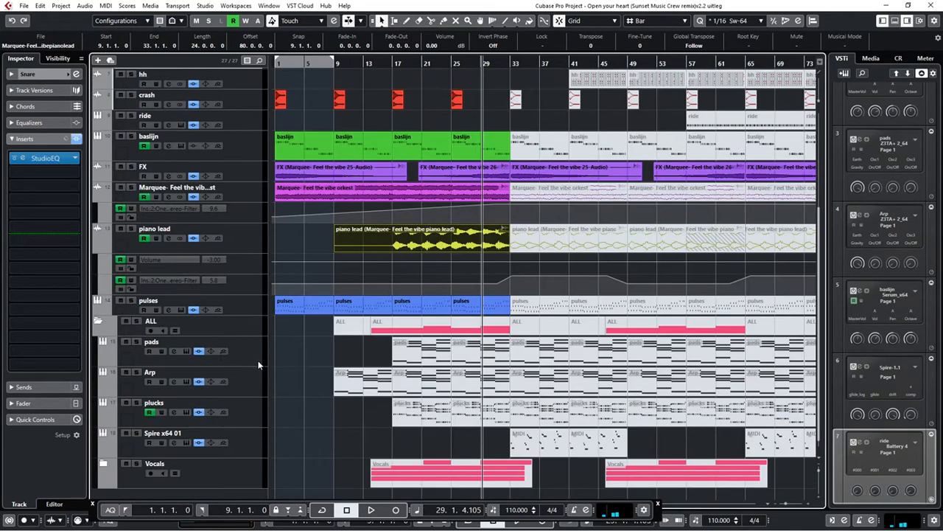
{"action": "scroll", "coordinate": [427, 317], "scroll_direction": "up", "scroll_amount": 5}
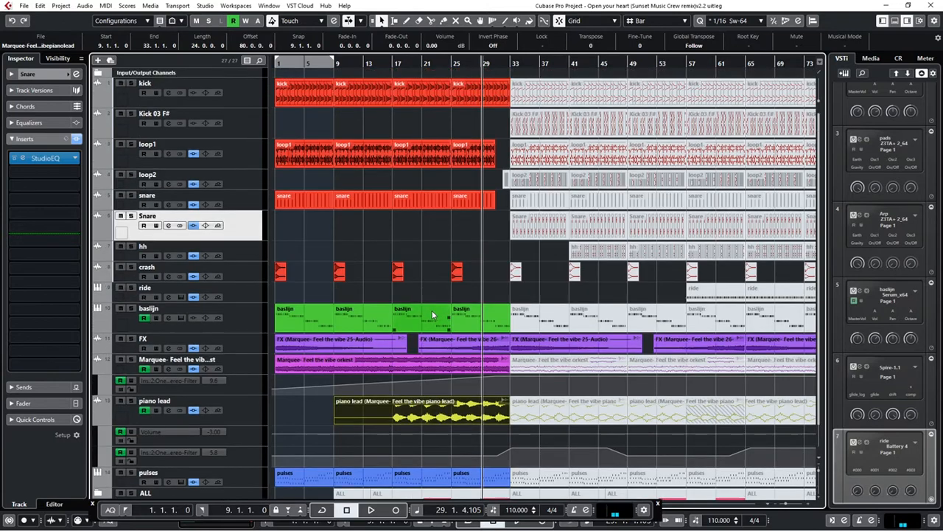
{"action": "key", "text": "7"}
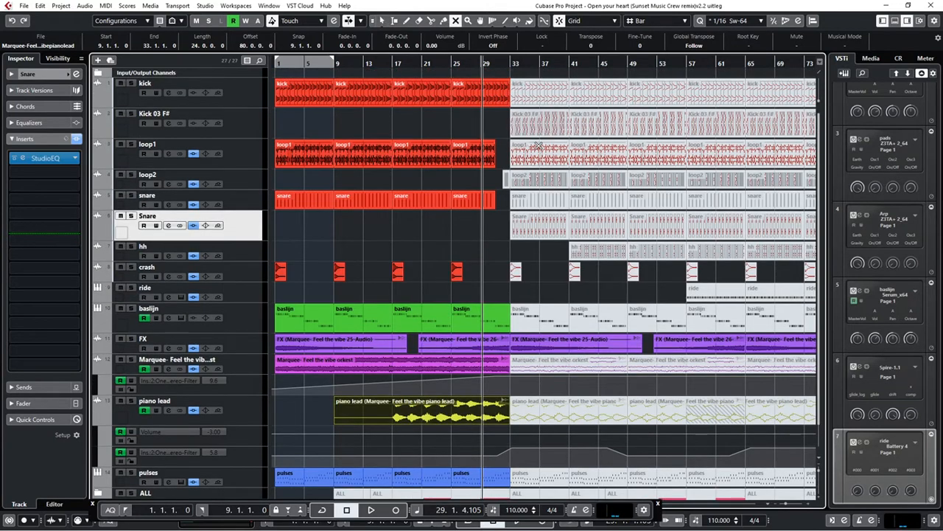
{"action": "left_click_drag", "start_coordinate": [517, 291], "coordinate": [687, 79]}
{"action": "left_click", "coordinate": [505, 179]}
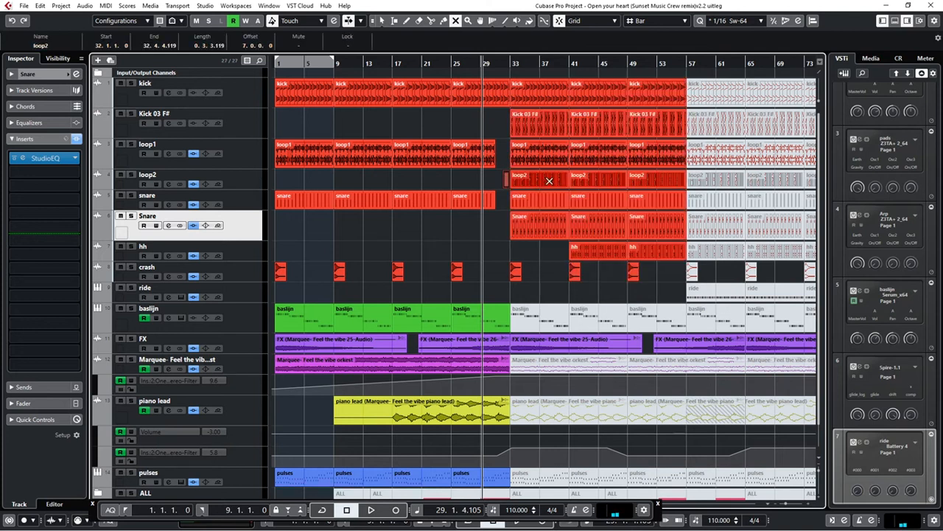
{"action": "left_click_drag", "start_coordinate": [652, 312], "coordinate": [565, 364]}
{"action": "key", "text": "space"}
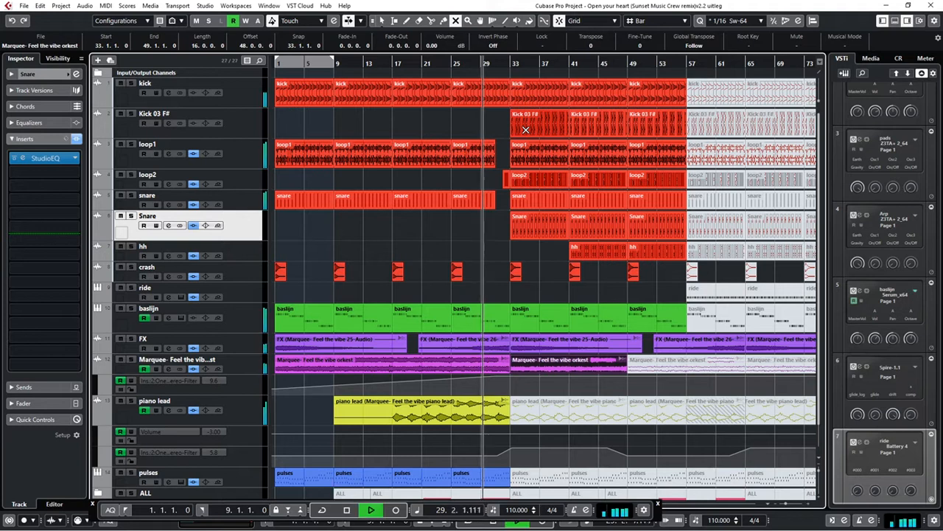
Unmute the kick and baslijn clips at bars 57 and 65, plus Kick 03 F#, loop1, Snare, hh, crash and ride at bar 57
{"action": "left_click", "coordinate": [714, 86]}
{"action": "left_click", "coordinate": [761, 92]}
{"action": "left_click", "coordinate": [708, 128]}
{"action": "double_click", "coordinate": [714, 148]}
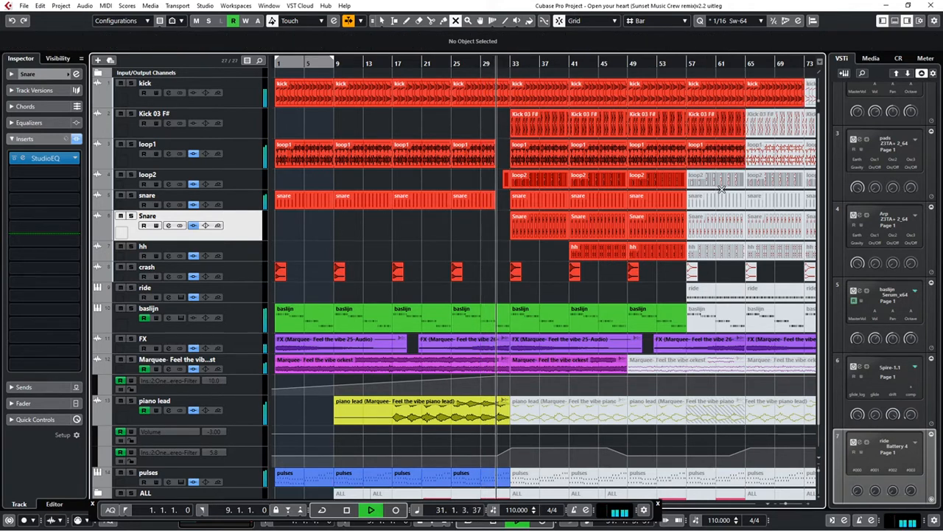
{"action": "left_click", "coordinate": [716, 219]}
{"action": "left_click", "coordinate": [714, 252]}
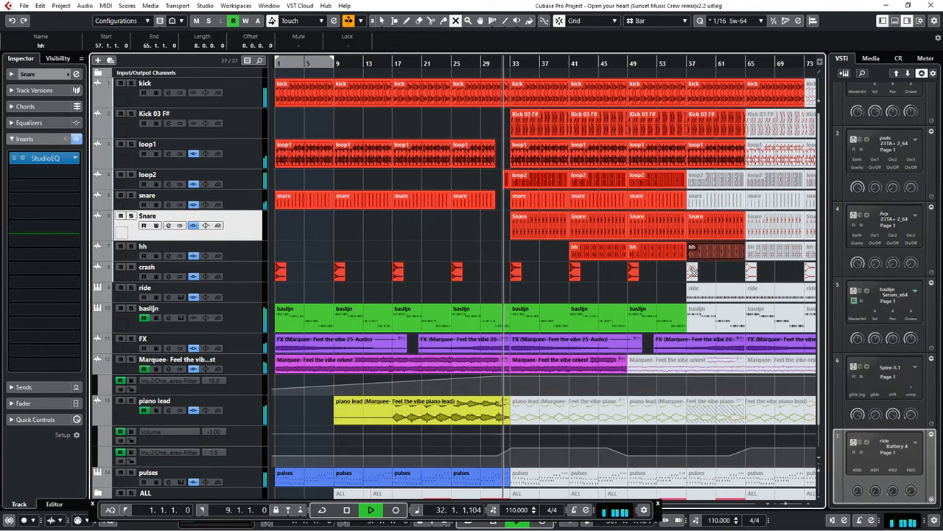
{"action": "left_click", "coordinate": [693, 272]}
{"action": "left_click", "coordinate": [702, 292]}
{"action": "left_click", "coordinate": [713, 315]}
{"action": "left_click", "coordinate": [762, 315]}
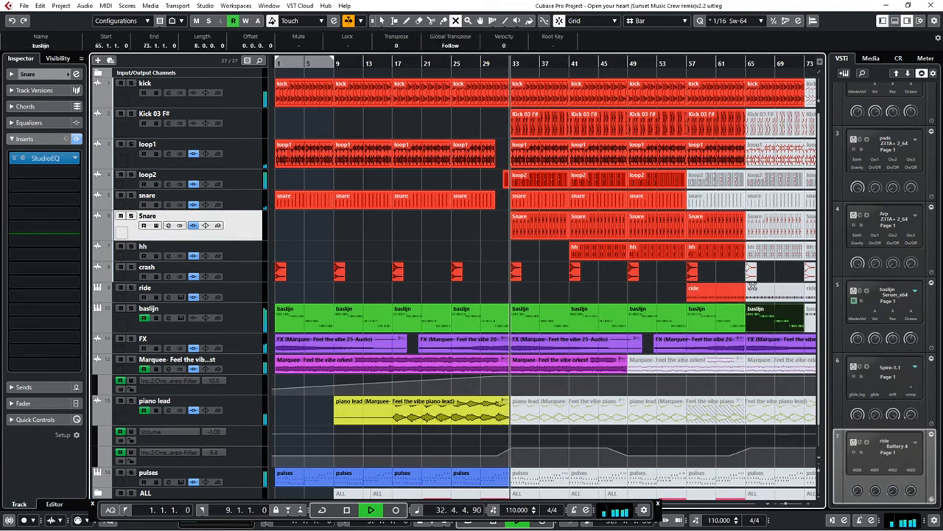
Unmute the remaining drum clips at bar 65, from ride up to Kick 03 F#, and the loop2 and snare clips at bar 57
{"action": "left_click", "coordinate": [752, 289]}
{"action": "left_click", "coordinate": [751, 270]}
{"action": "left_click", "coordinate": [756, 251]}
{"action": "left_click", "coordinate": [758, 223]}
{"action": "left_click", "coordinate": [719, 181]}
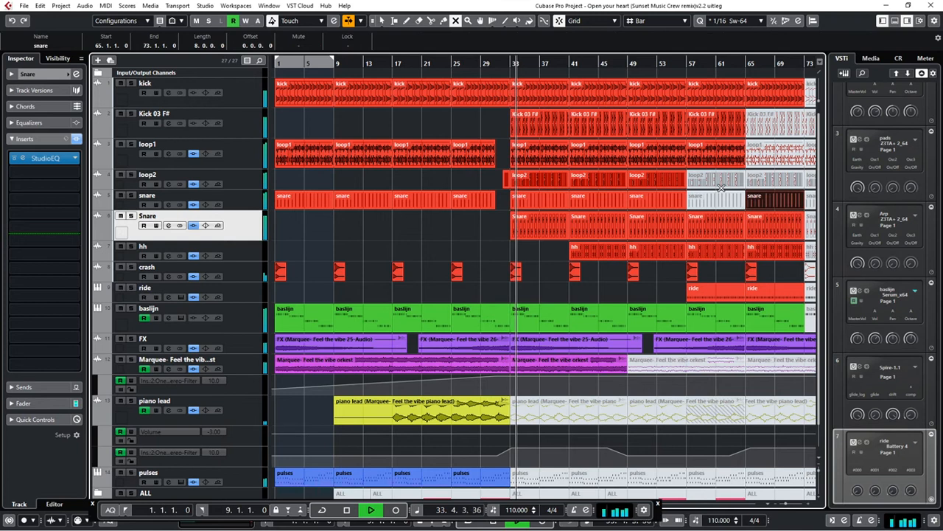
{"action": "left_click", "coordinate": [718, 199]}
{"action": "left_click", "coordinate": [767, 199]}
{"action": "left_click", "coordinate": [770, 180]}
{"action": "left_click", "coordinate": [774, 154]}
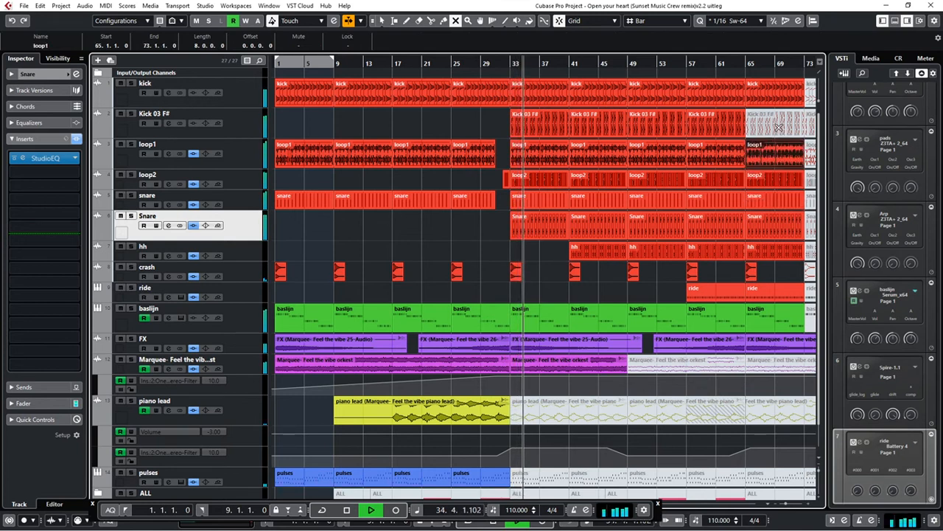
{"action": "left_click", "coordinate": [778, 125]}
Unmute the piano lead clips at bars 33, 49 and 65, the pulses clips from bar 33 to 73, and the orkest clips at bars 49 and 65
{"action": "left_click", "coordinate": [583, 409]}
{"action": "scroll", "coordinate": [586, 411], "scroll_direction": "down", "scroll_amount": 1}
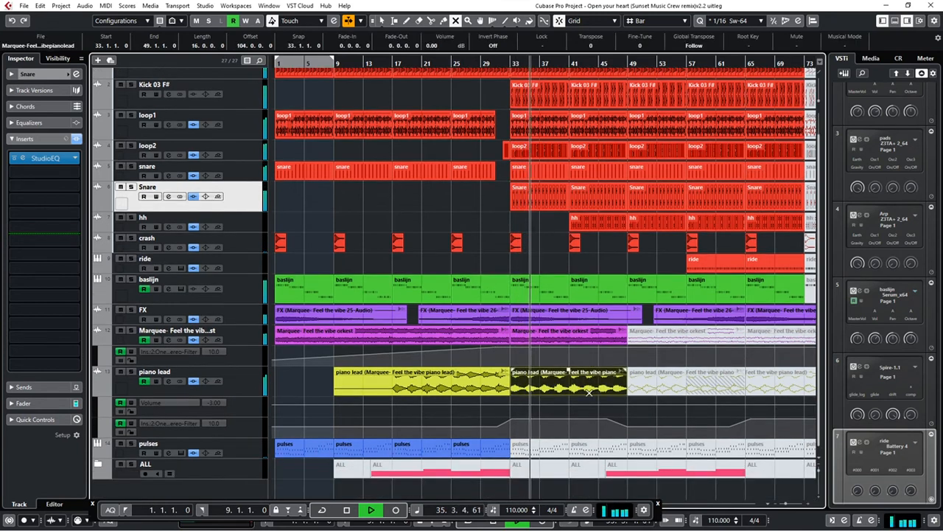
{"action": "left_click", "coordinate": [552, 455]}
{"action": "left_click", "coordinate": [603, 450]}
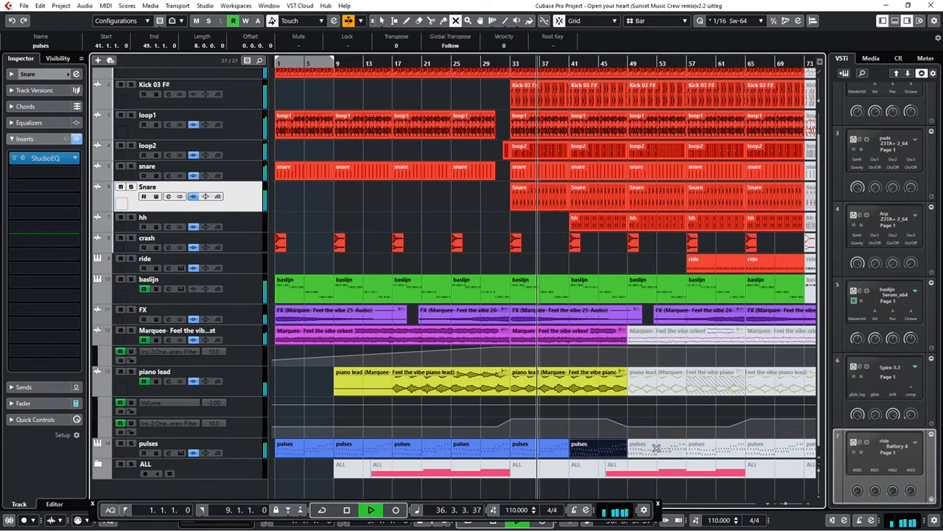
{"action": "left_click", "coordinate": [659, 447]}
{"action": "left_click", "coordinate": [724, 448]}
{"action": "left_click", "coordinate": [763, 448]}
{"action": "left_click", "coordinate": [667, 385]}
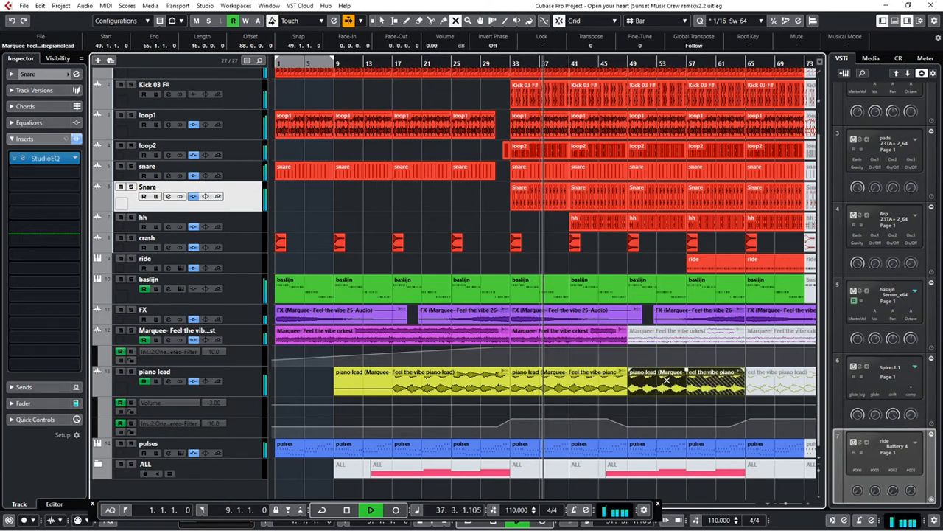
{"action": "left_click", "coordinate": [640, 333]}
{"action": "left_click", "coordinate": [763, 336]}
{"action": "left_click", "coordinate": [763, 377]}
Unmute the drum and baslijn clips that start at bar 73
{"action": "left_click", "coordinate": [810, 263]}
{"action": "left_click", "coordinate": [810, 289]}
{"action": "left_click", "coordinate": [810, 242]}
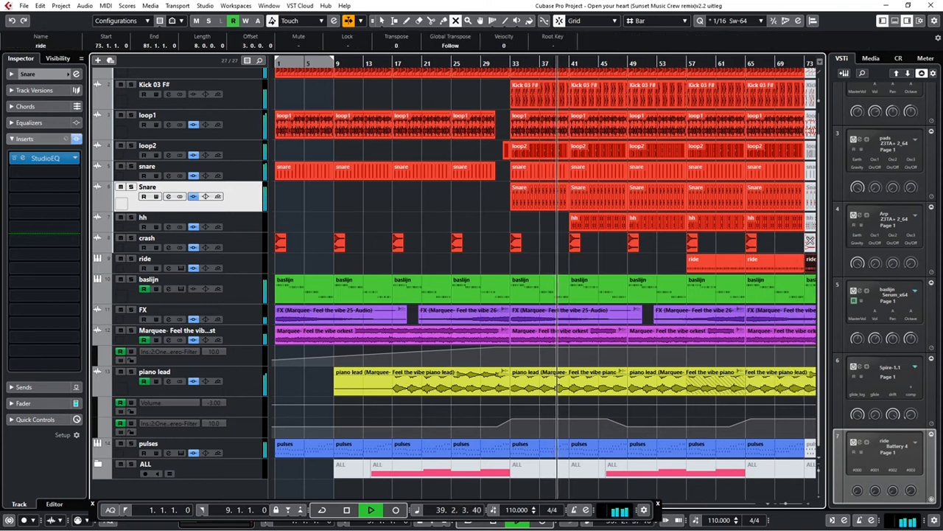
{"action": "left_click", "coordinate": [810, 218]}
{"action": "left_click", "coordinate": [810, 196]}
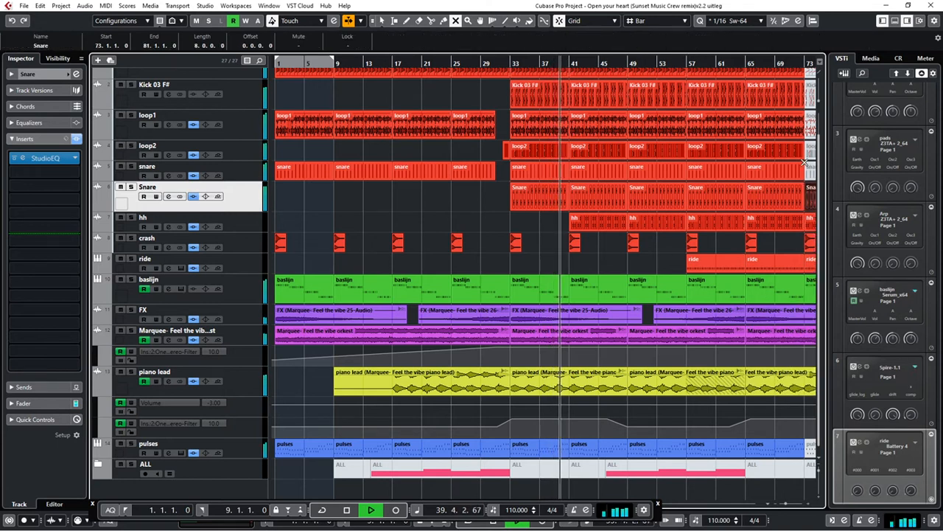
{"action": "left_click", "coordinate": [810, 89]}
{"action": "left_click", "coordinate": [812, 127]}
{"action": "left_click", "coordinate": [811, 171]}
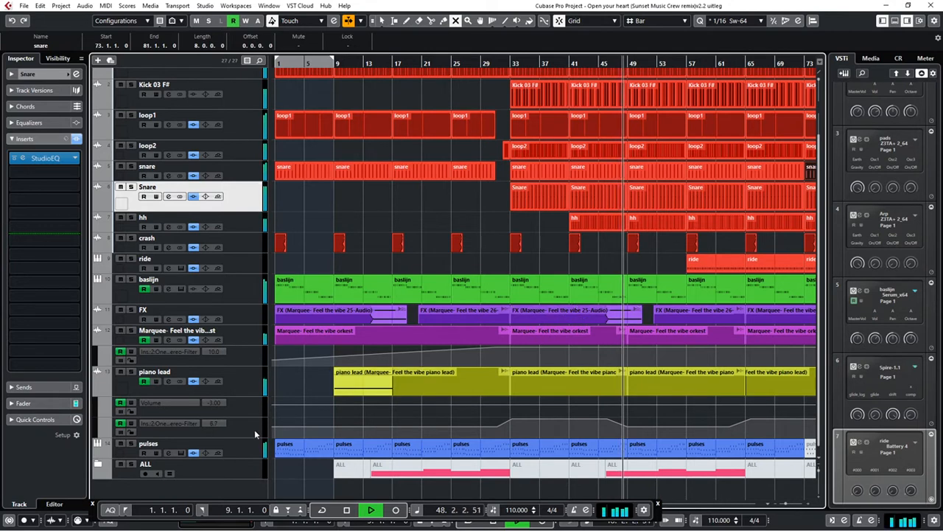
Look over the tracks still in the ALL folder: pads, Arp, plucks, Spire x64 01 and Vocals
{"action": "left_click", "coordinate": [98, 464]}
{"action": "scroll", "coordinate": [474, 385], "scroll_direction": "down", "scroll_amount": 4}
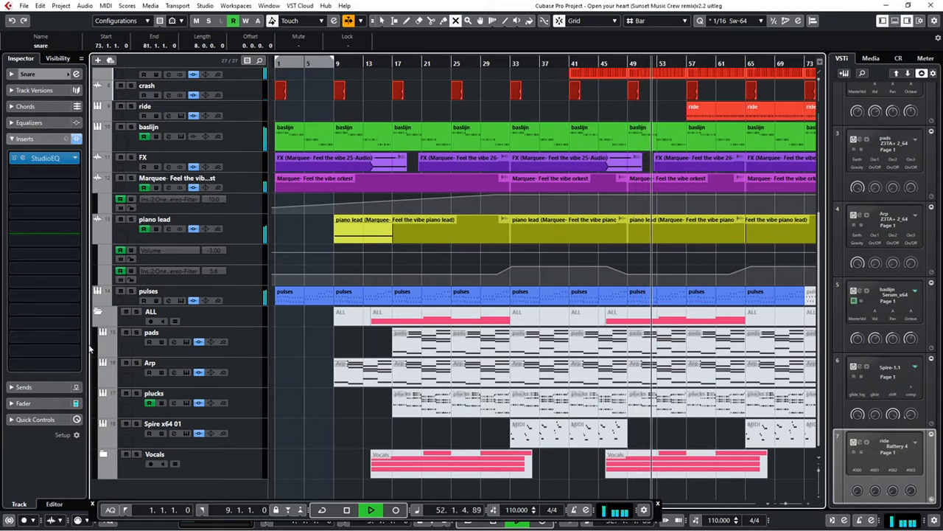
{"action": "scroll", "coordinate": [98, 316], "scroll_direction": "up", "scroll_amount": 4}
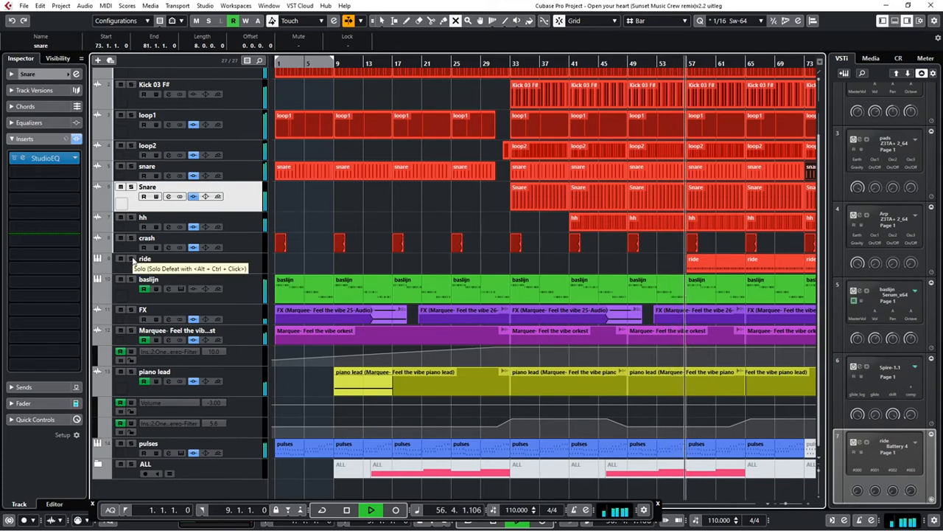
Audition the ride and the hh tracks one at a time in solo during playback, and stop playback
{"action": "left_click", "coordinate": [132, 259]}
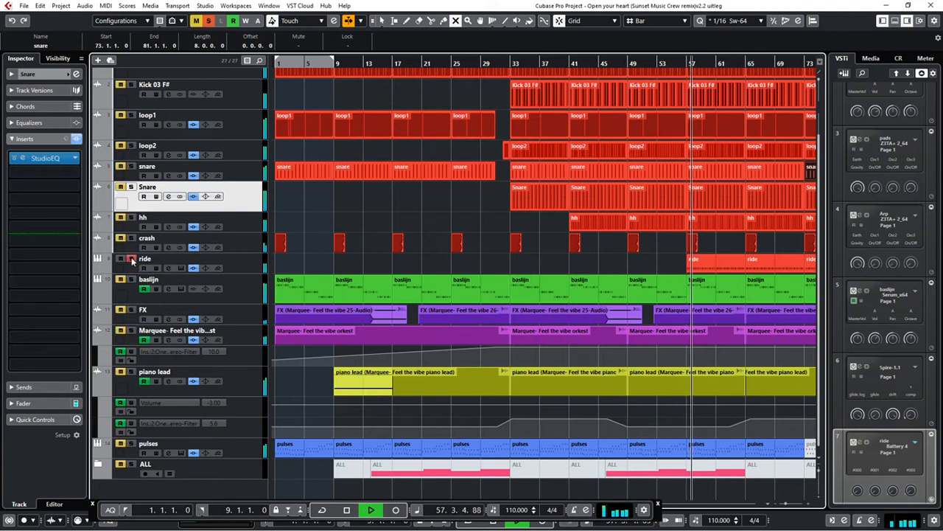
{"action": "left_click", "coordinate": [132, 260]}
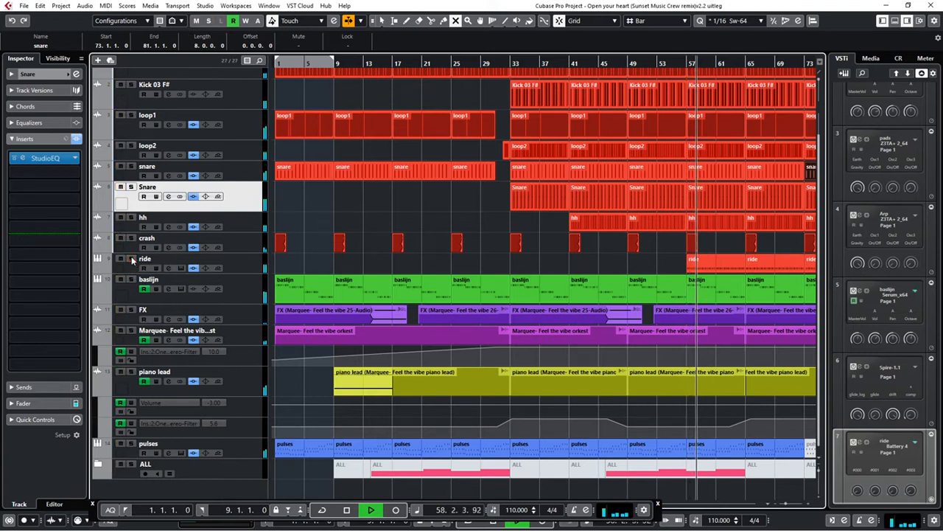
{"action": "left_click", "coordinate": [131, 219]}
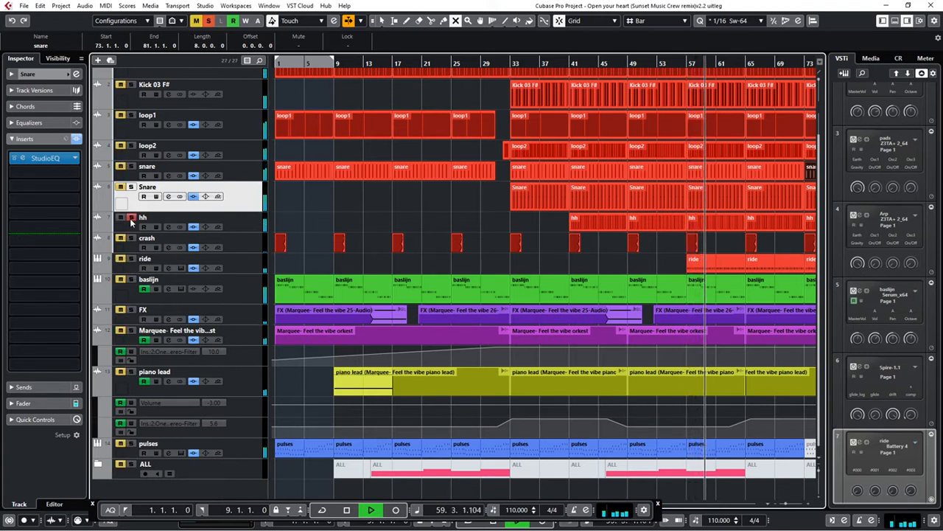
{"action": "left_click", "coordinate": [131, 218]}
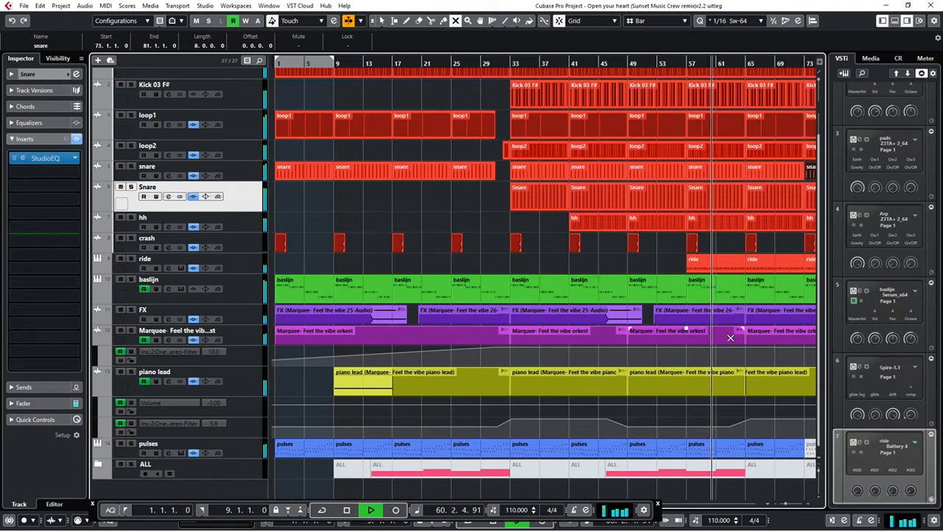
{"action": "key", "text": "space"}
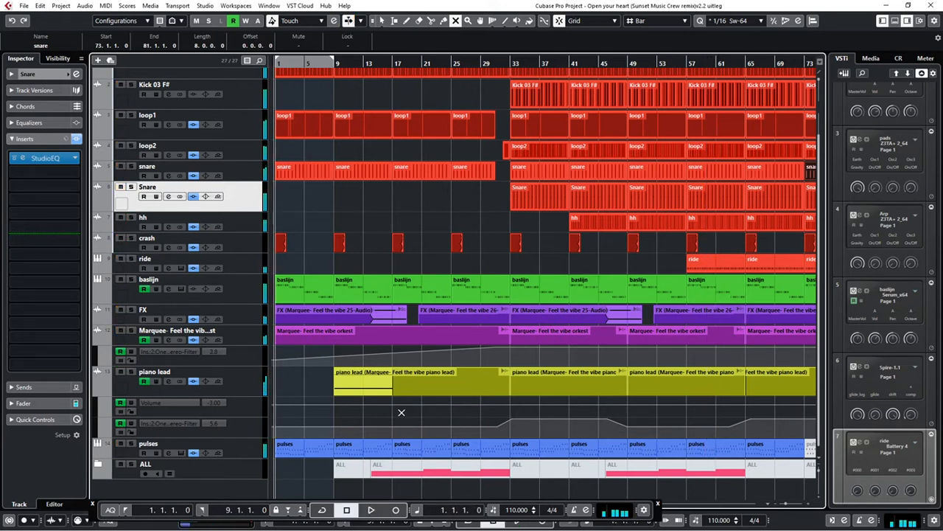
Move the Arp track out of the ALL folder to above pulses and unmute its parts from bar 9 onward
{"action": "key", "text": "h"}
{"action": "key", "text": "h"}
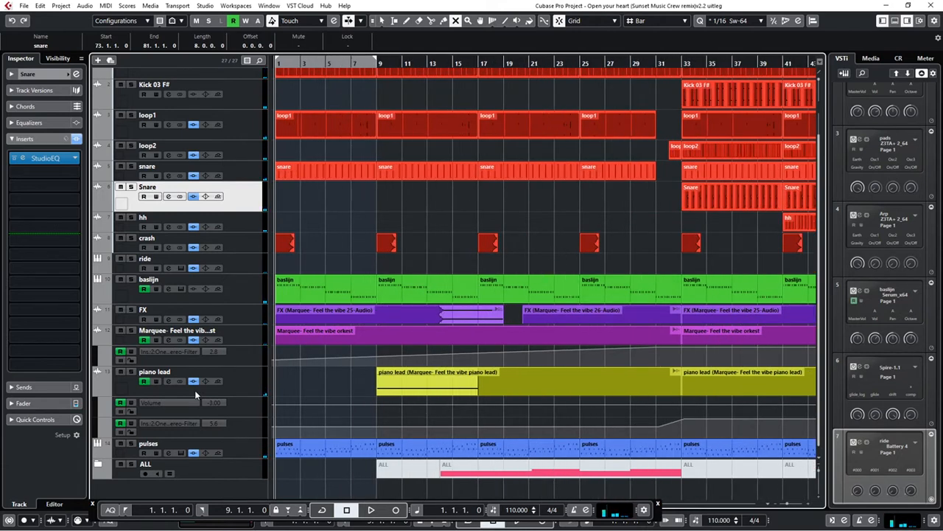
{"action": "left_click", "coordinate": [98, 465]}
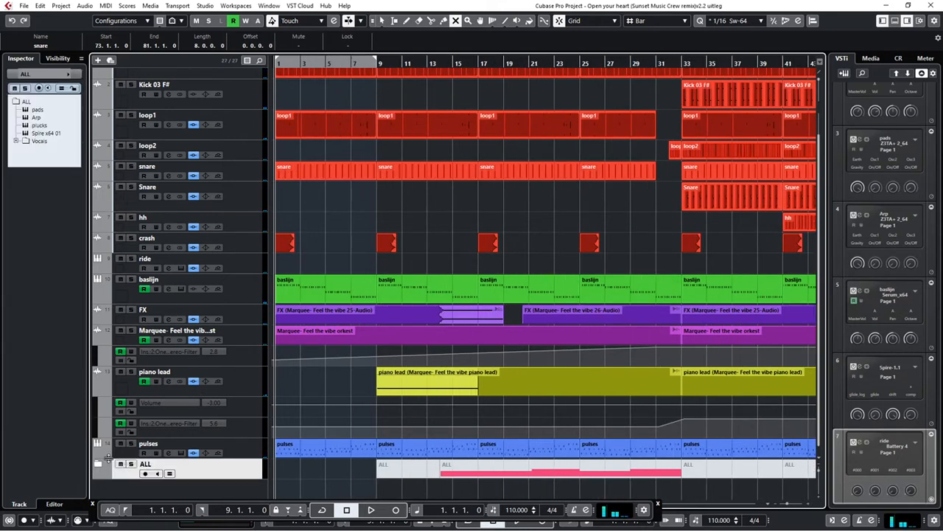
{"action": "left_click", "coordinate": [98, 465]}
{"action": "scroll", "coordinate": [184, 402], "scroll_direction": "down", "scroll_amount": 3}
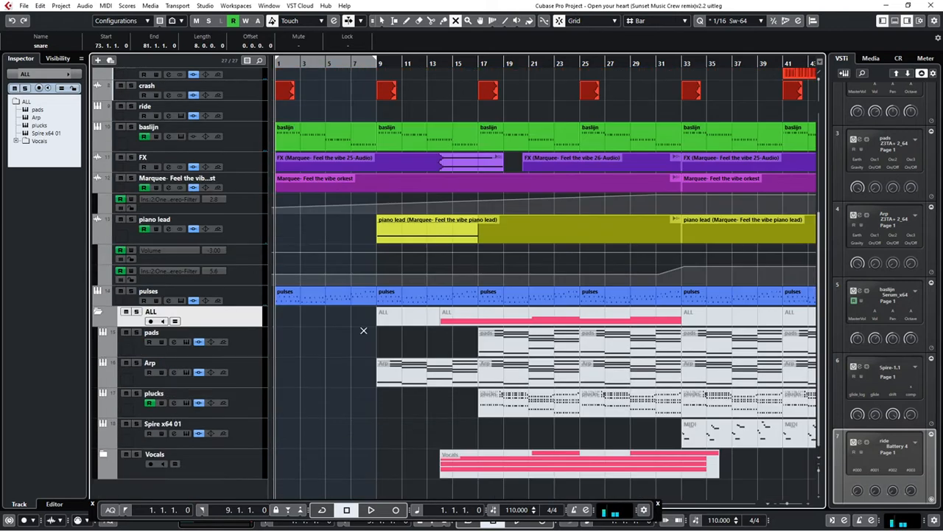
{"action": "left_click_drag", "start_coordinate": [244, 380], "coordinate": [238, 292]}
{"action": "left_click_drag", "start_coordinate": [361, 306], "coordinate": [815, 298]}
Solo the Arp track and play it from bar 9, switching back to the Object Selection tool
{"action": "left_click", "coordinate": [131, 291]}
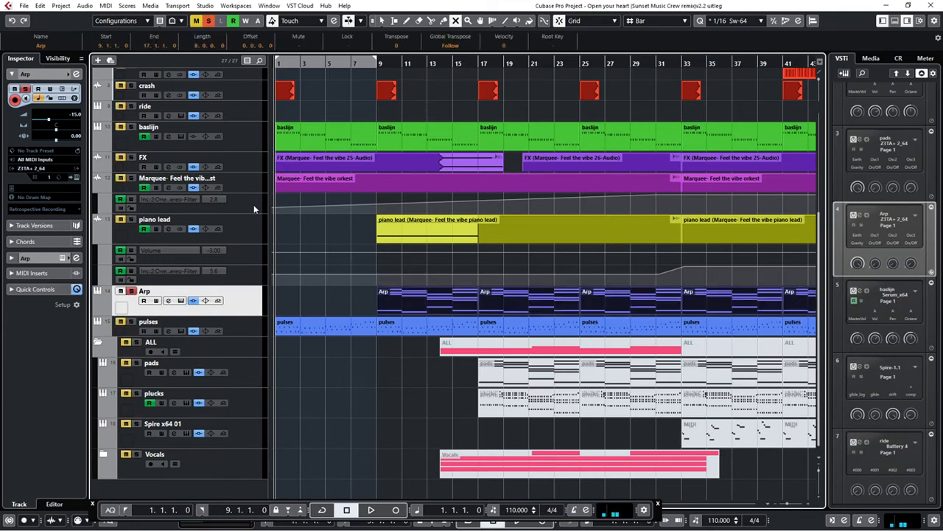
{"action": "left_click", "coordinate": [379, 59]}
{"action": "key", "text": "space"}
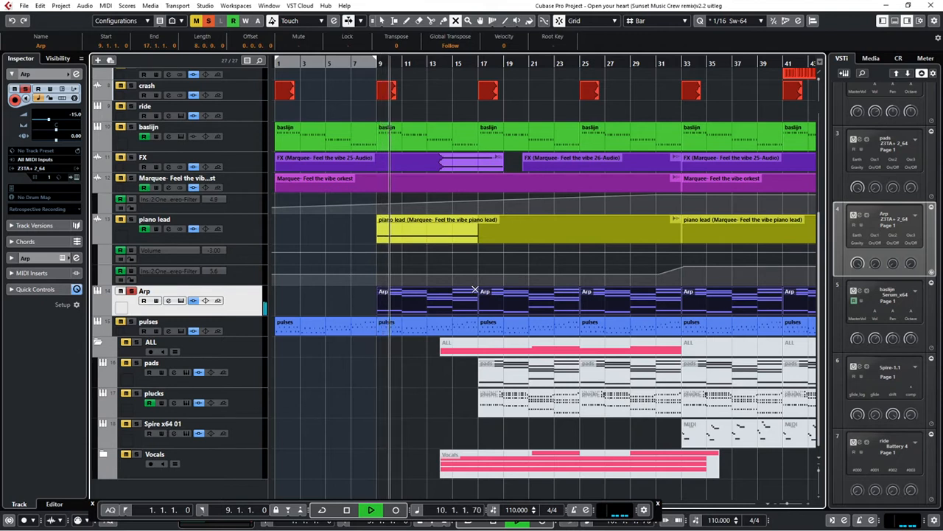
{"action": "right_click", "coordinate": [417, 306]}
{"action": "left_click", "coordinate": [343, 306]}
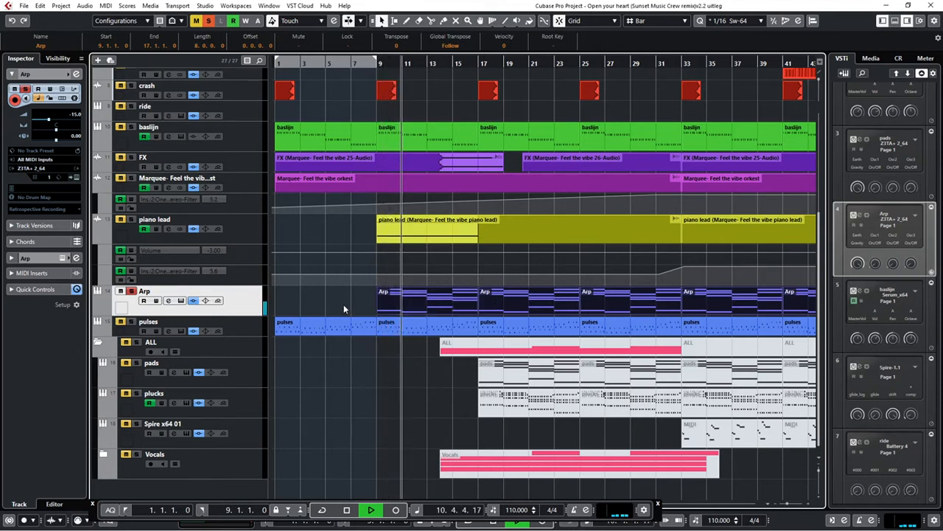
{"action": "key", "text": "space"}
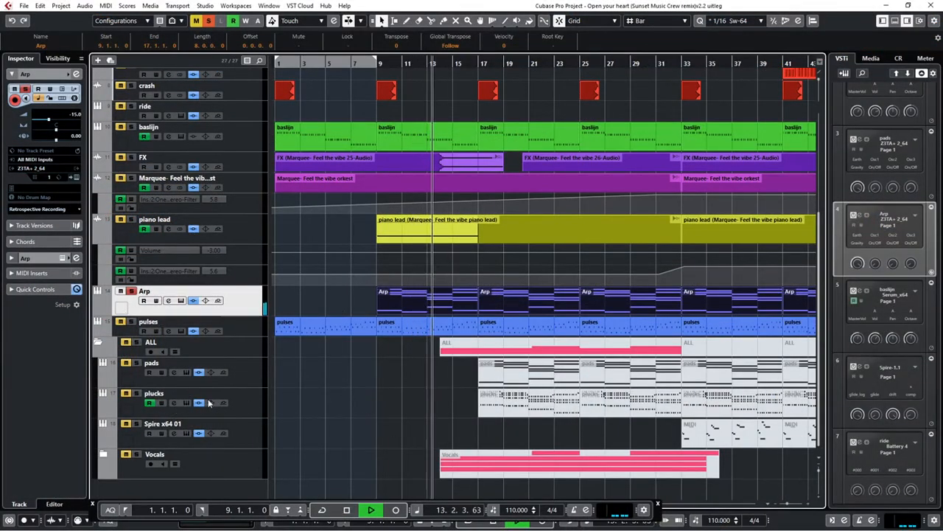
Move the plucks track out of the ALL folder to below Arp and unmute its parts at bars 17, 25 and 33
{"action": "left_click_drag", "start_coordinate": [249, 407], "coordinate": [230, 319]}
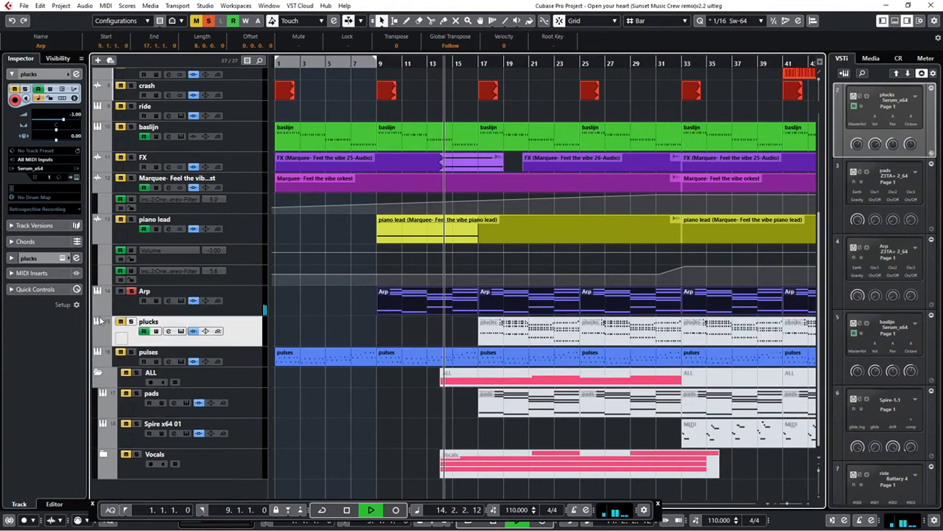
{"action": "right_click", "coordinate": [506, 336]}
{"action": "left_click", "coordinate": [483, 334]}
{"action": "left_click", "coordinate": [483, 334]}
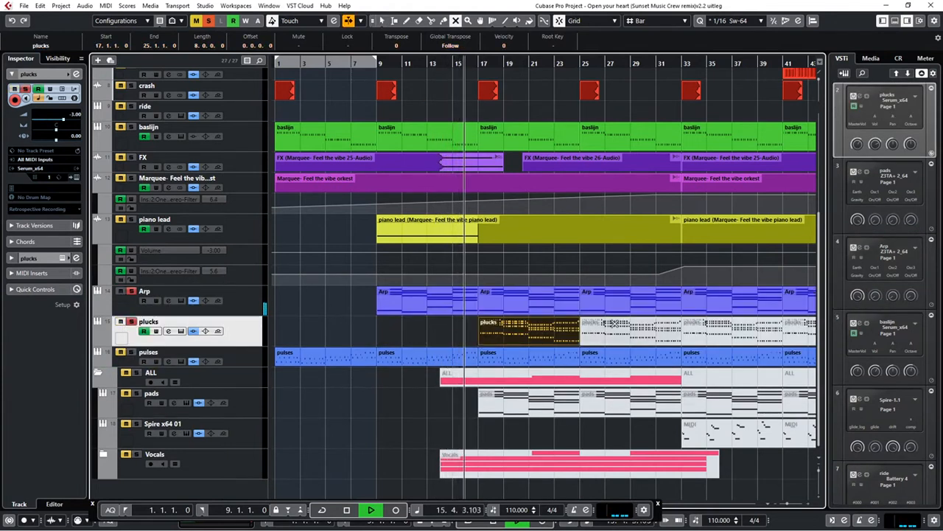
{"action": "left_click", "coordinate": [655, 330]}
{"action": "left_click", "coordinate": [730, 329]}
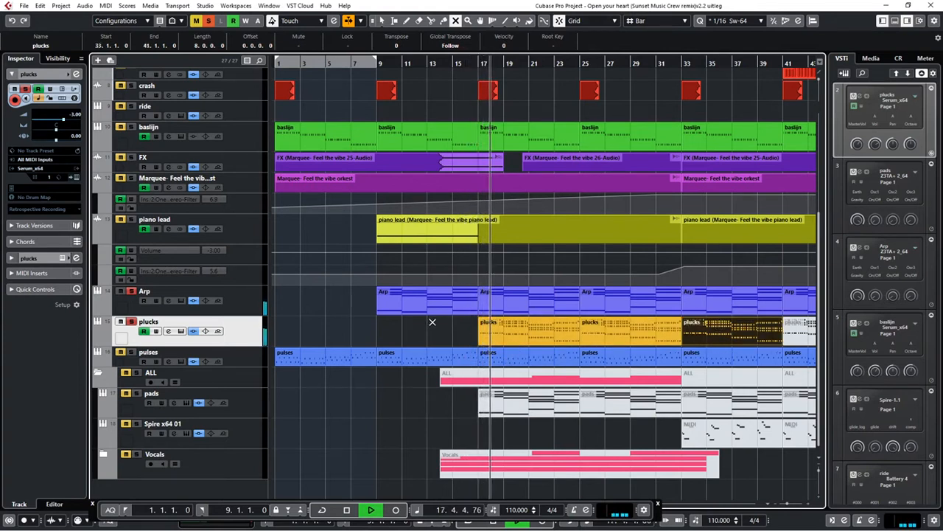
Examine the notes of the plucks part at bar 17 in the Key Editor and close the editor
{"action": "right_click", "coordinate": [477, 330]}
{"action": "left_click", "coordinate": [443, 328]}
{"action": "left_click", "coordinate": [522, 336]}
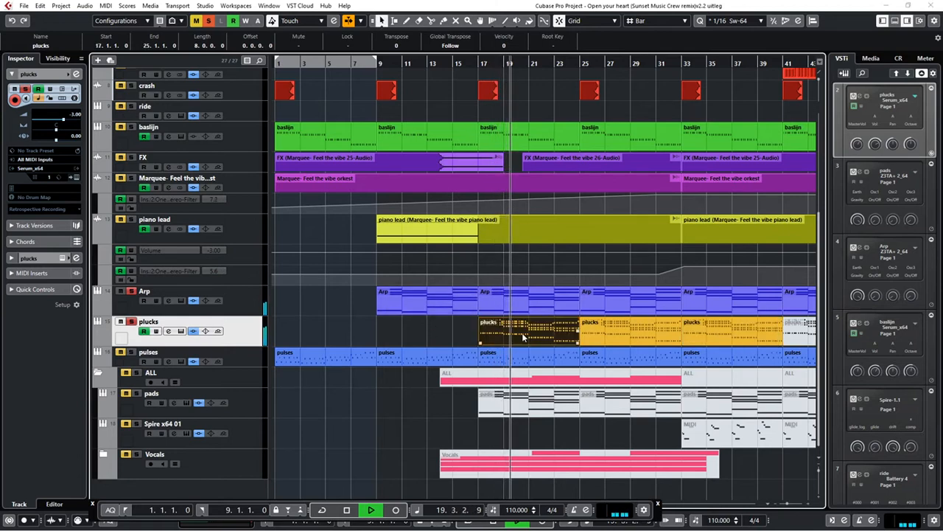
{"action": "double_click", "coordinate": [522, 334]}
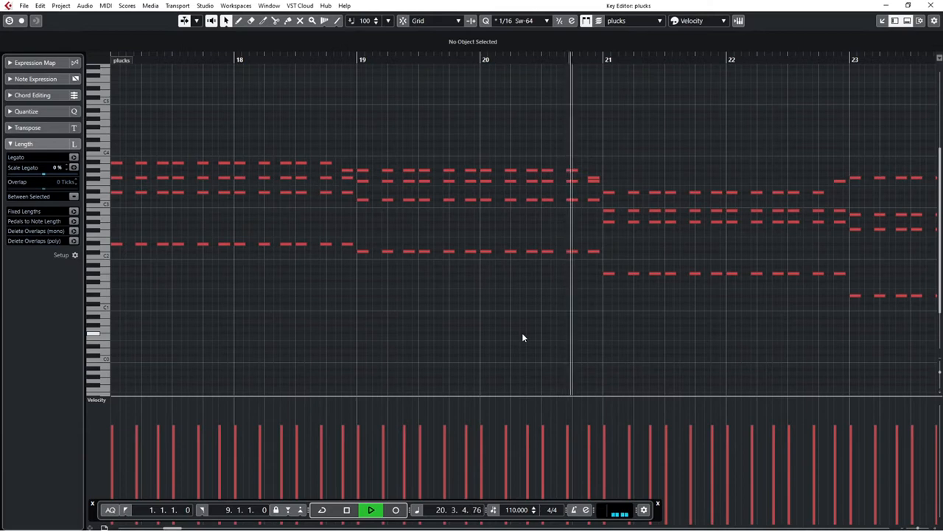
{"action": "left_click", "coordinate": [931, 5]}
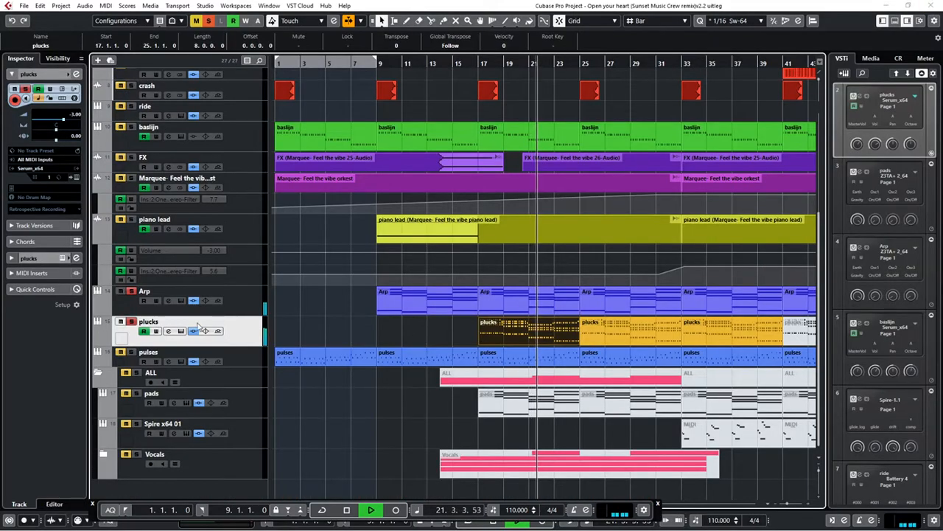
Show the plucks track's Fil Cutoff automation, inspect its Serum instrument and stop playback
{"action": "left_click", "coordinate": [101, 345]}
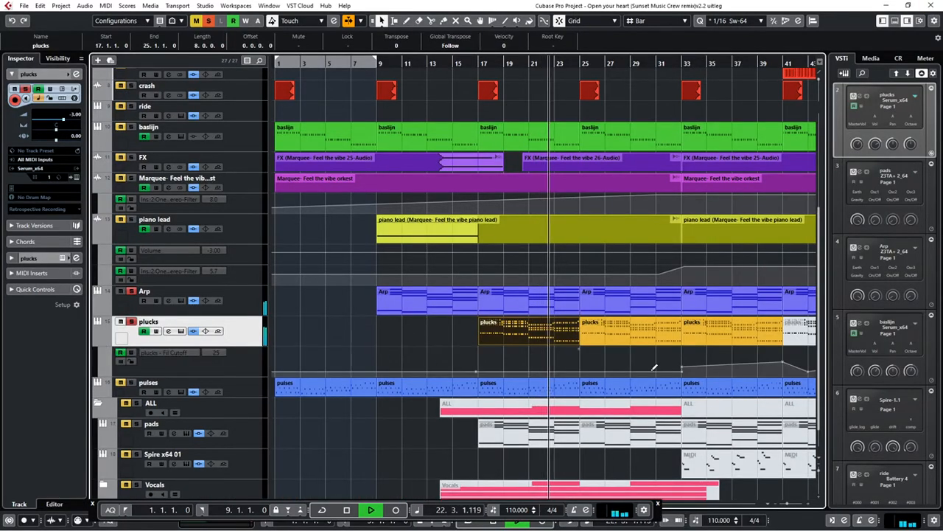
{"action": "left_click_drag", "start_coordinate": [682, 367], "coordinate": [682, 362]}
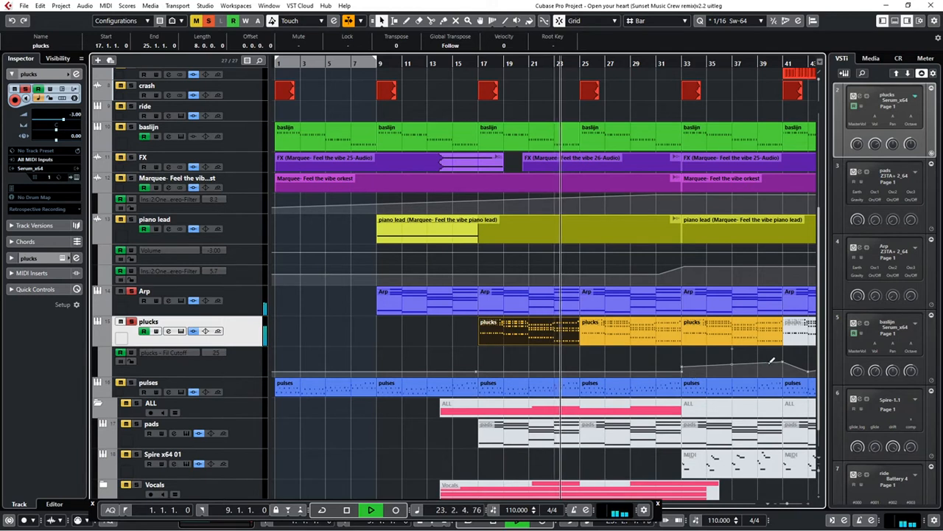
{"action": "left_click", "coordinate": [75, 178]}
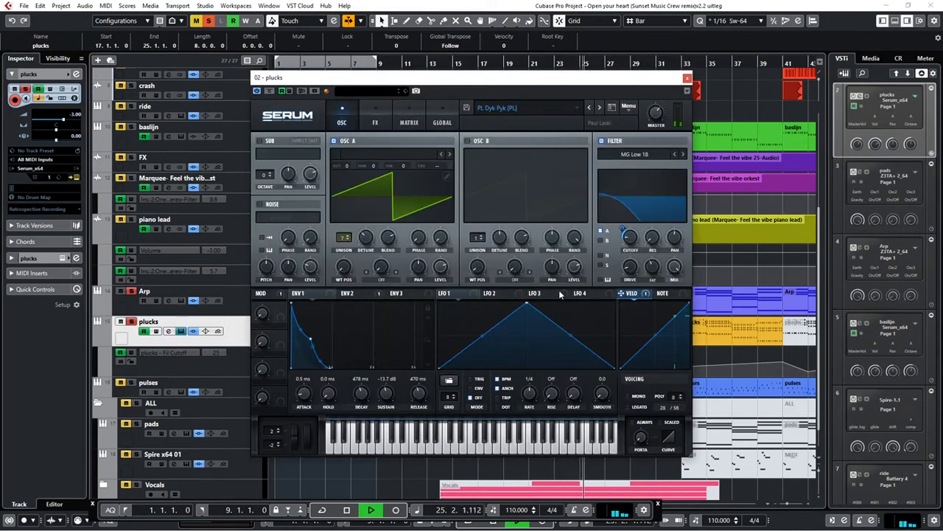
{"action": "left_click", "coordinate": [686, 79]}
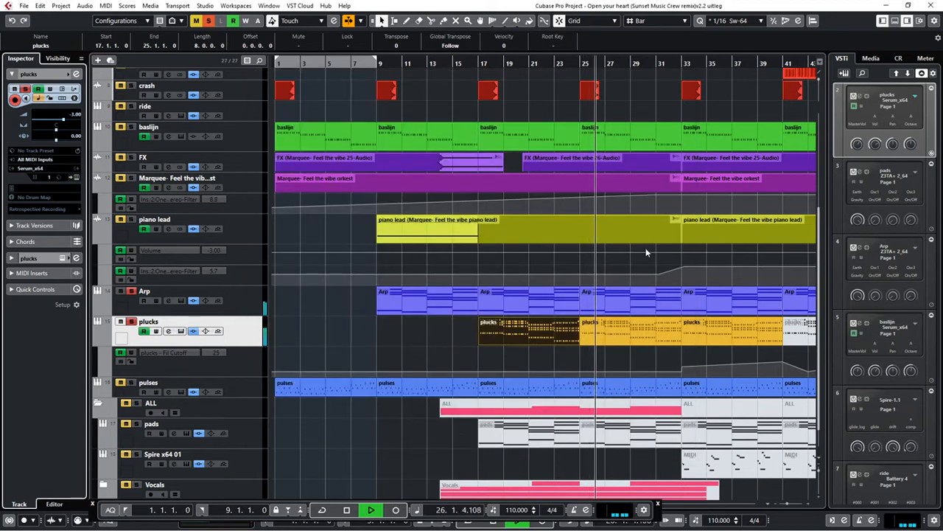
{"action": "key", "text": "space"}
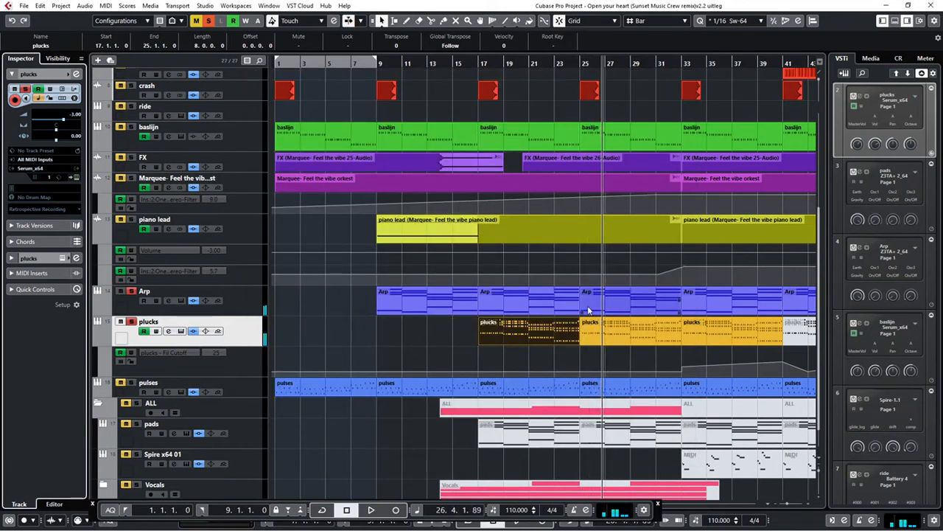
Examine the Arp part at bar 9 in the Score Editor, and play the project from the start without solos
{"action": "left_click", "coordinate": [426, 304]}
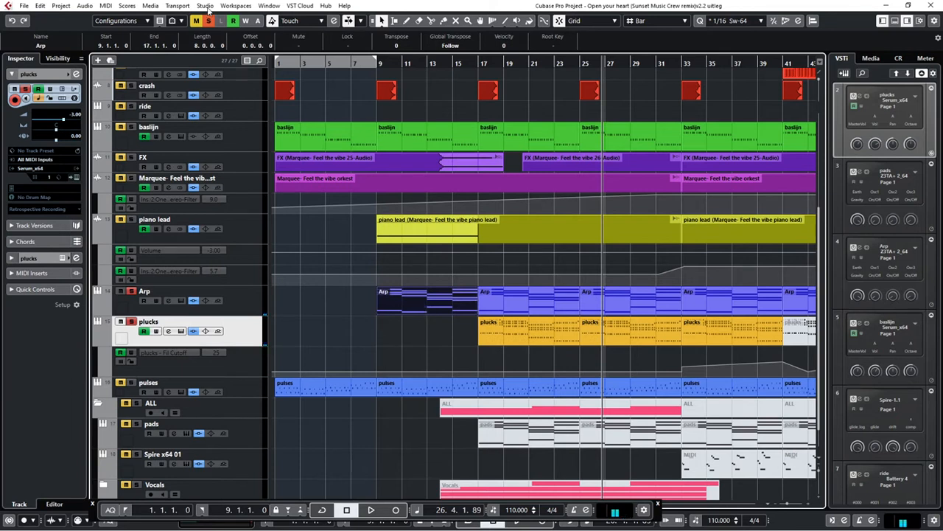
{"action": "left_click", "coordinate": [206, 6]}
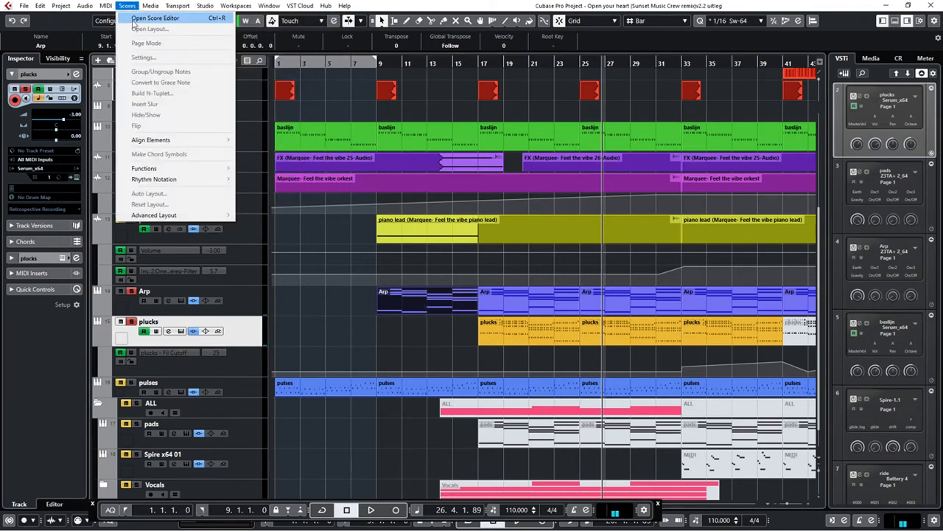
{"action": "left_click", "coordinate": [138, 20]}
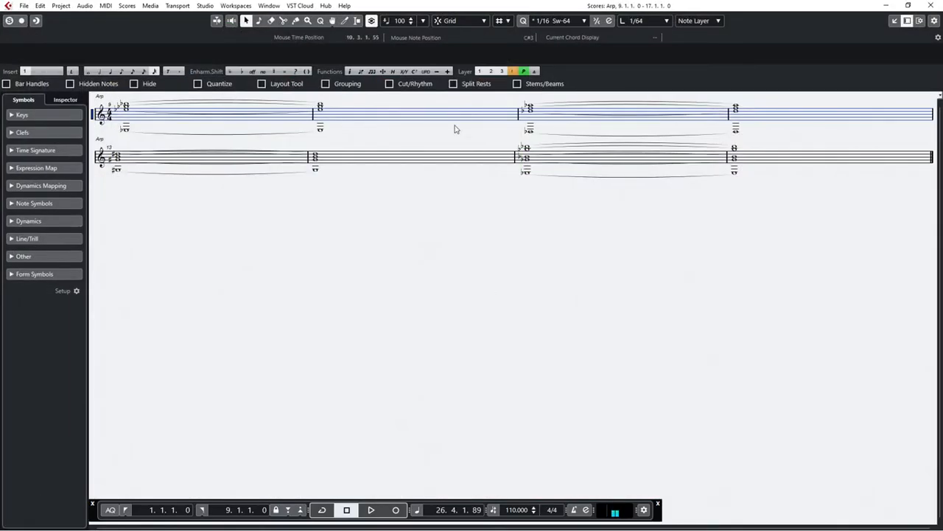
{"action": "left_click", "coordinate": [934, 7]}
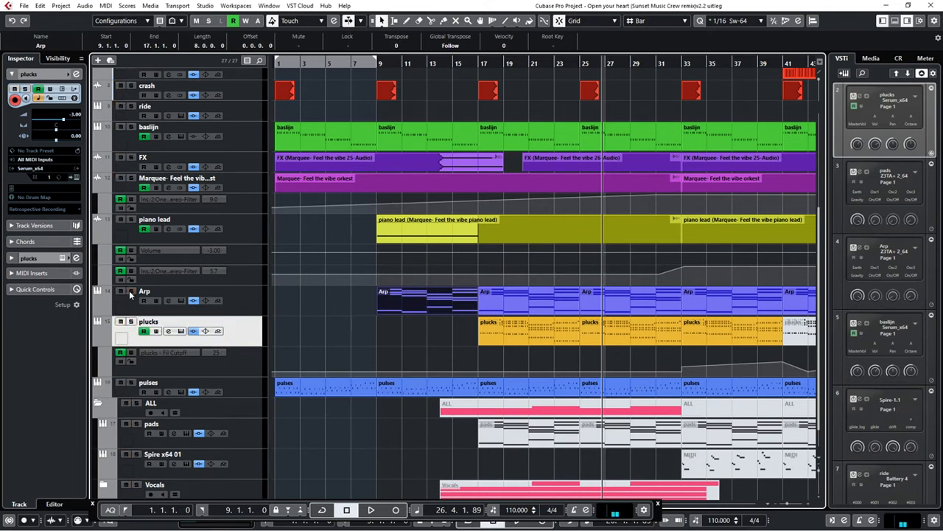
{"action": "key", "text": "Home"}
{"action": "key", "text": "space"}
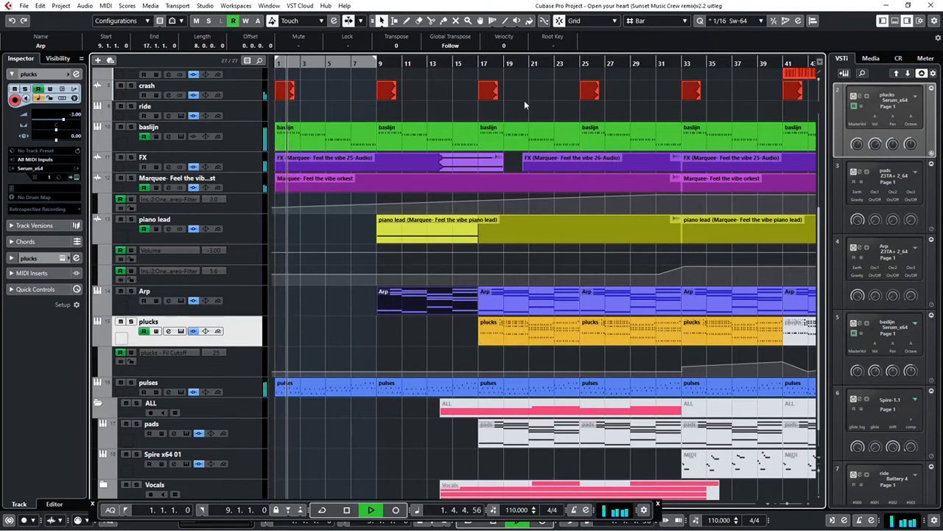
Move the pads track out of the ALL folder to above pulses and unmute its parts at bars 17, 25, 33 and 41
{"action": "scroll", "coordinate": [341, 392], "scroll_direction": "down", "scroll_amount": 1}
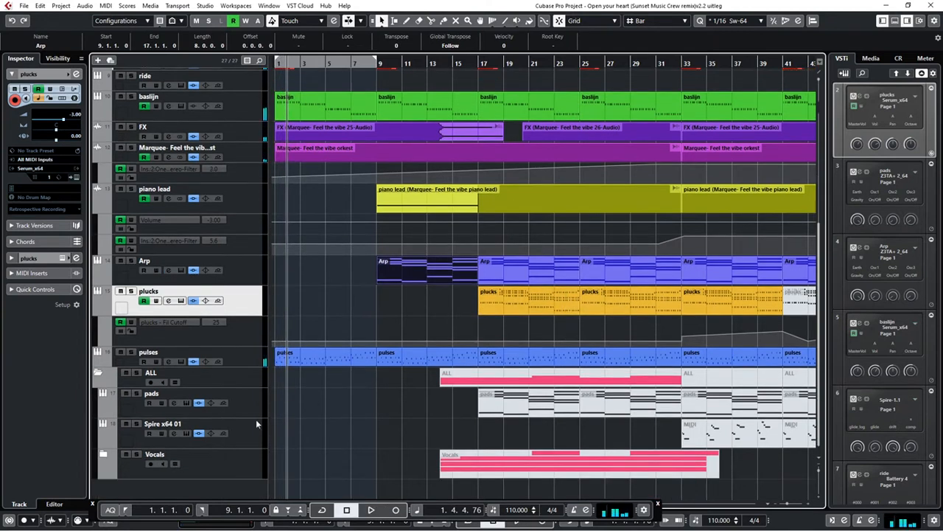
{"action": "left_click_drag", "start_coordinate": [252, 396], "coordinate": [238, 353]}
{"action": "right_click", "coordinate": [514, 358]}
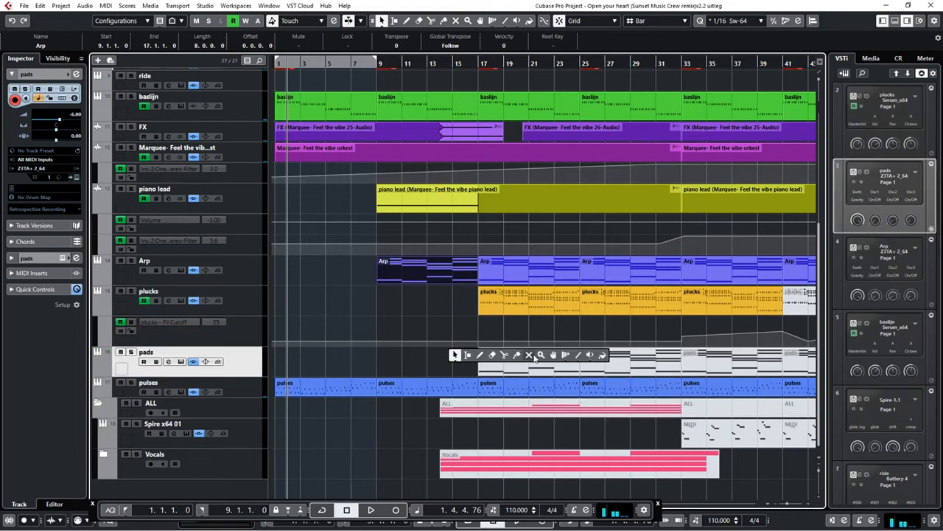
{"action": "left_click", "coordinate": [530, 355]}
{"action": "left_click", "coordinate": [536, 358]}
{"action": "left_click", "coordinate": [609, 361]}
{"action": "left_click", "coordinate": [719, 364]}
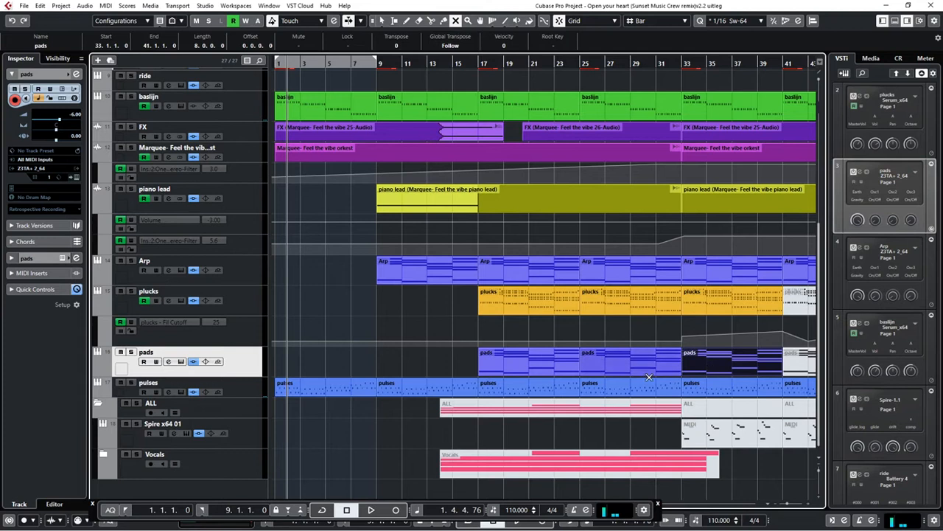
{"action": "left_click", "coordinate": [783, 361]}
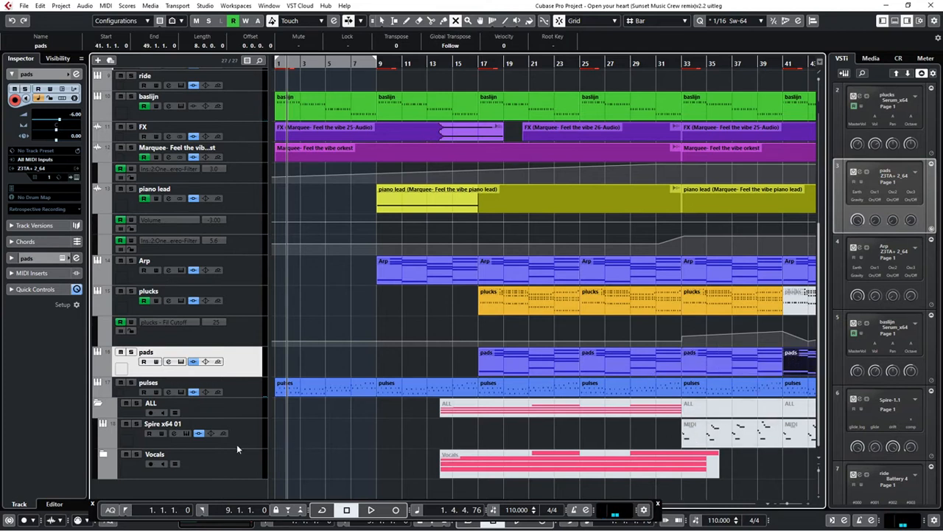
Move the Spire x64 01 track out of the ALL folder to above pulses and unmute its parts at bars 33 and 41
{"action": "left_click_drag", "start_coordinate": [244, 442], "coordinate": [238, 381]}
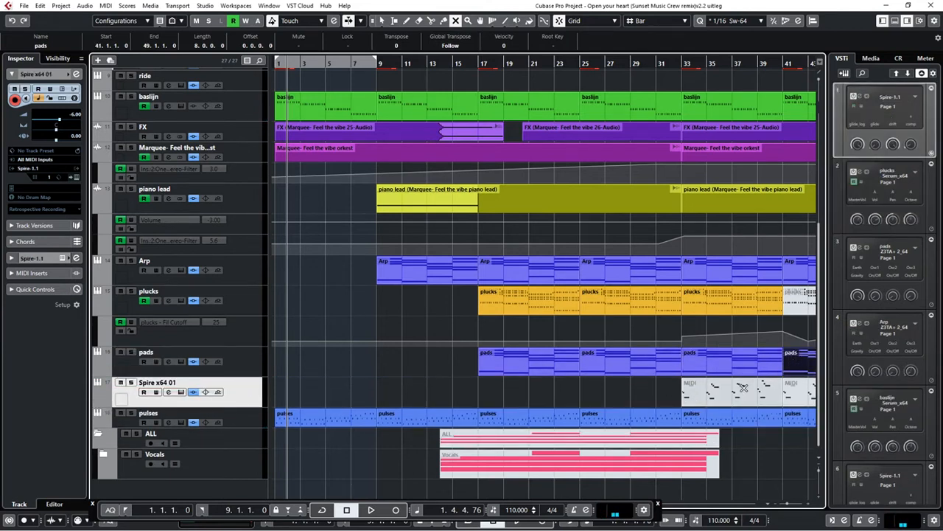
{"action": "left_click", "coordinate": [768, 391]}
{"action": "left_click", "coordinate": [787, 388]}
Play the arrangement from bar 32 and solo the Spire x64 01 track
{"action": "left_click", "coordinate": [670, 62]}
{"action": "scroll", "coordinate": [94, 439], "scroll_direction": "up", "scroll_amount": 1}
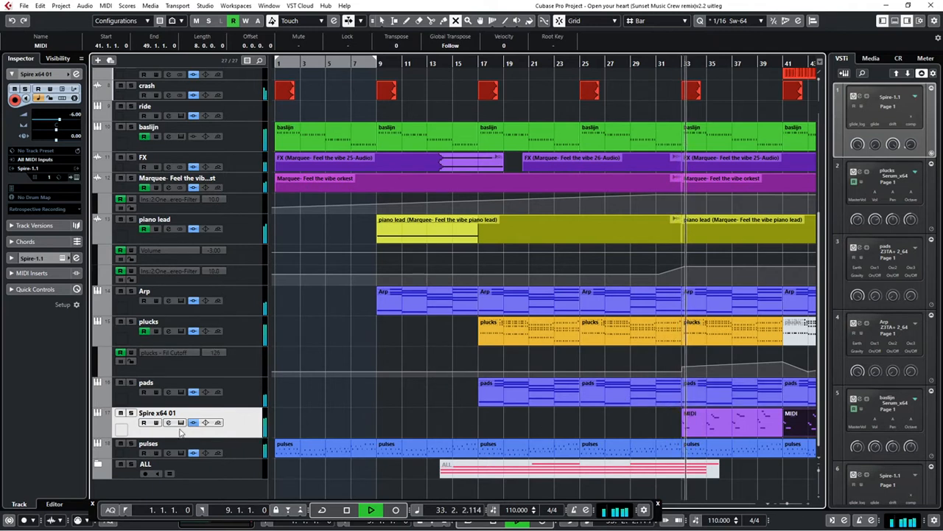
{"action": "left_click", "coordinate": [131, 413]}
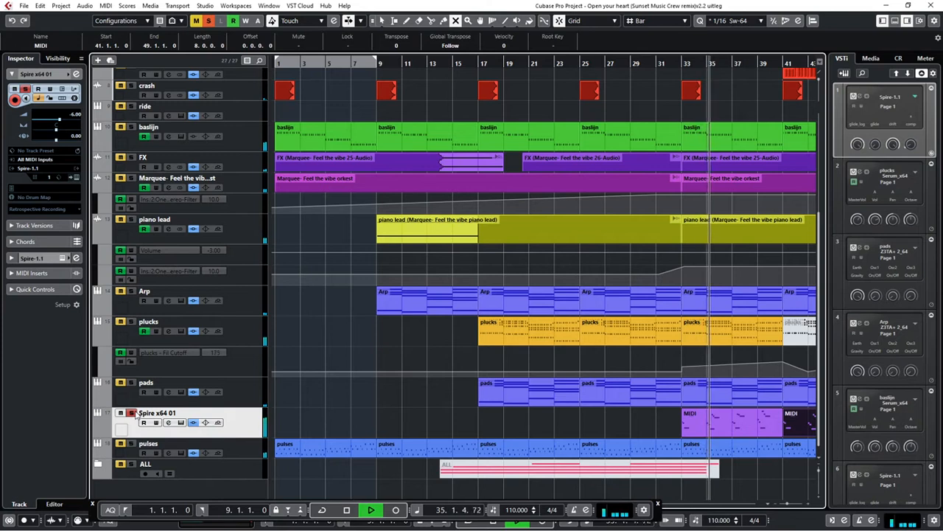
Solo the pads track together with Spire x64 01, listen to both, and stop playback around bar 40
{"action": "left_click", "coordinate": [131, 382]}
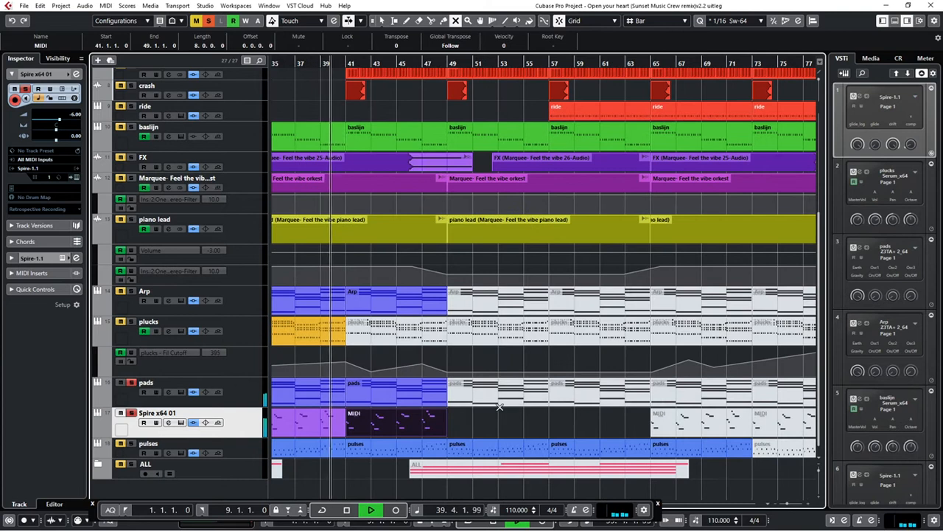
{"action": "key", "text": "space"}
Unmute the remaining Arp, plucks, pads, Spire x64 01 and pulses parts between bars 41 and 81
{"action": "left_click_drag", "start_coordinate": [553, 423], "coordinate": [773, 293]}
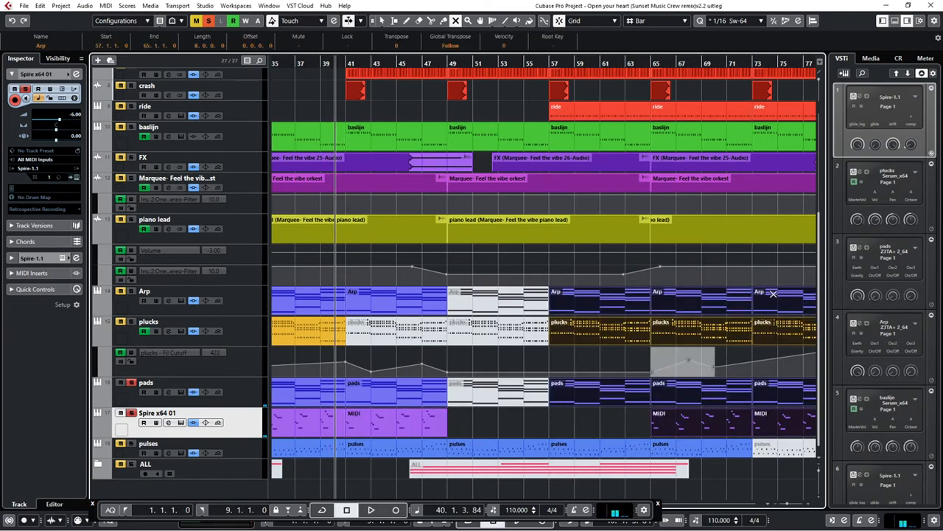
{"action": "left_click", "coordinate": [417, 331]}
{"action": "left_click", "coordinate": [474, 330]}
{"action": "left_click", "coordinate": [487, 308]}
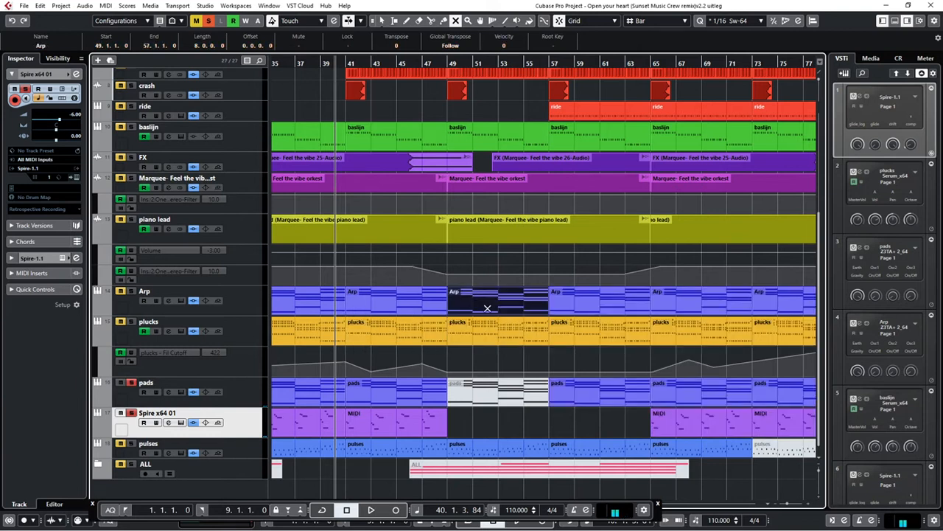
{"action": "left_click", "coordinate": [485, 380]}
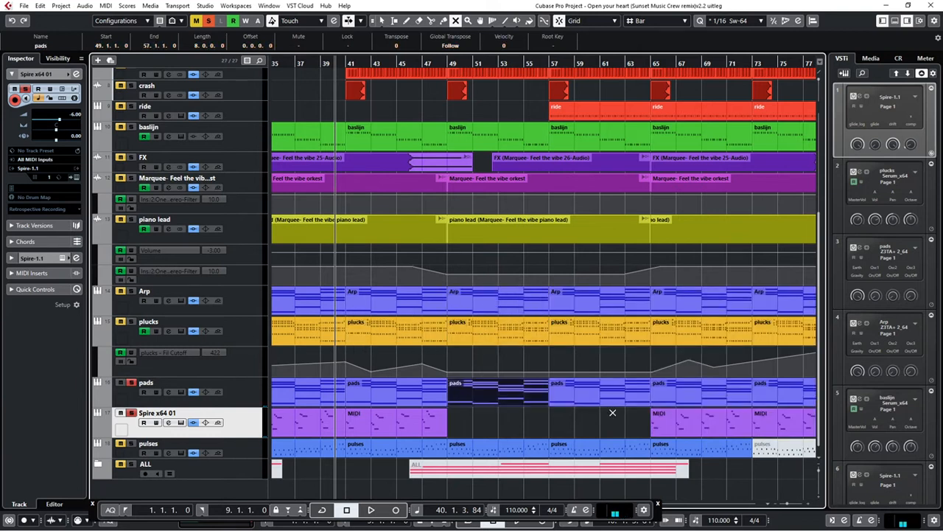
{"action": "left_click", "coordinate": [779, 449]}
Unmute the final Arp, plucks, pads, Spire x64 01 and pulses parts from bar 81 onward
{"action": "key", "text": "g"}
{"action": "key", "text": "g"}
{"action": "key", "text": "g"}
{"action": "key", "text": "g"}
{"action": "key", "text": "g"}
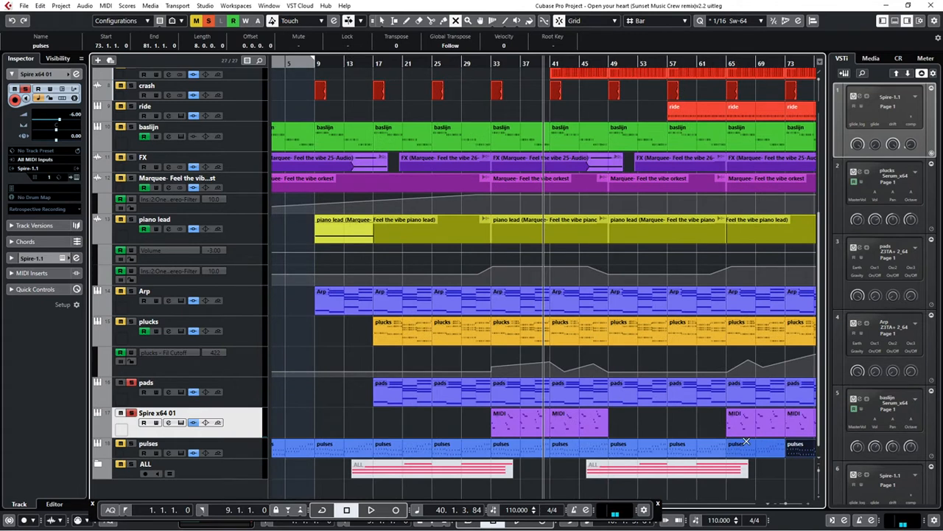
{"action": "left_click_drag", "start_coordinate": [715, 466], "coordinate": [738, 282]}
{"action": "key", "text": "g"}
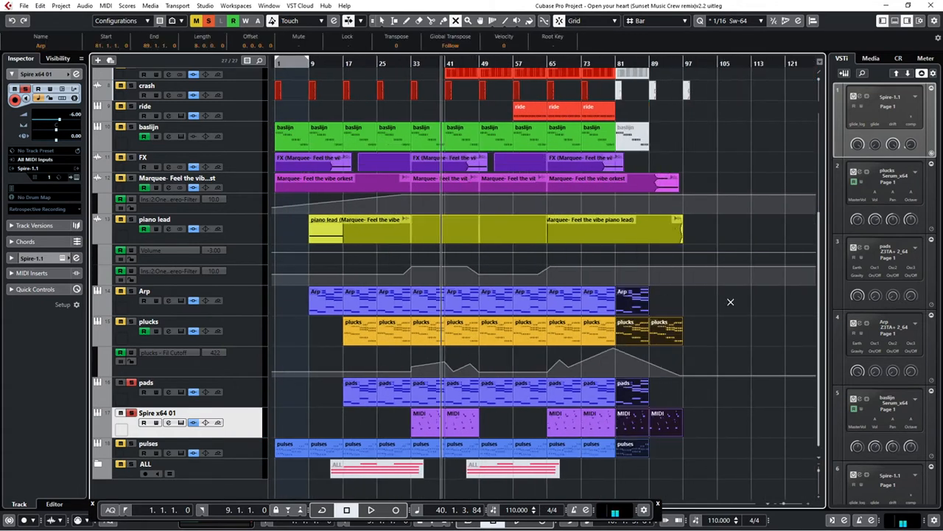
Unmute the closing baslijn, crash and hh parts from bar 81, along with those on the drum tracks above
{"action": "left_click_drag", "start_coordinate": [703, 132], "coordinate": [618, 72]}
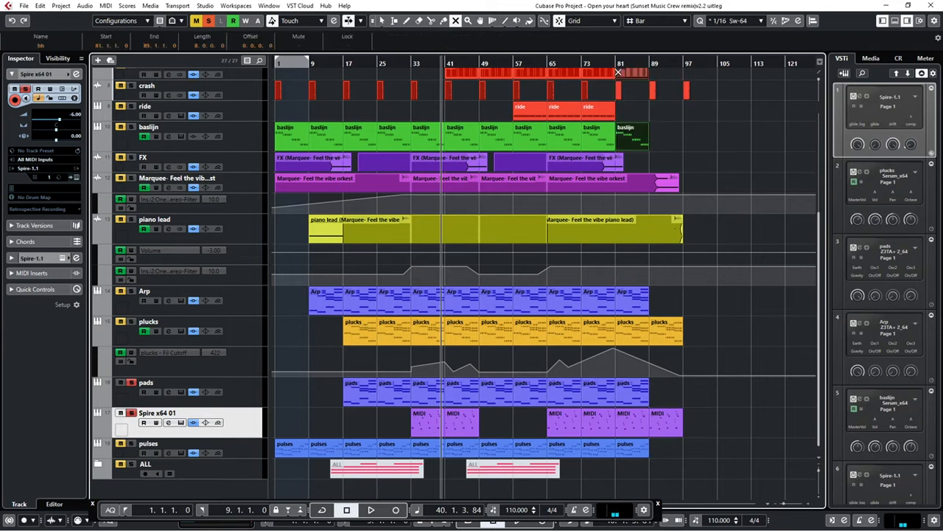
{"action": "scroll", "coordinate": [662, 132], "scroll_direction": "up", "scroll_amount": 5}
{"action": "left_click_drag", "start_coordinate": [710, 220], "coordinate": [617, 80]}
{"action": "scroll", "coordinate": [614, 322], "scroll_direction": "down", "scroll_amount": 5}
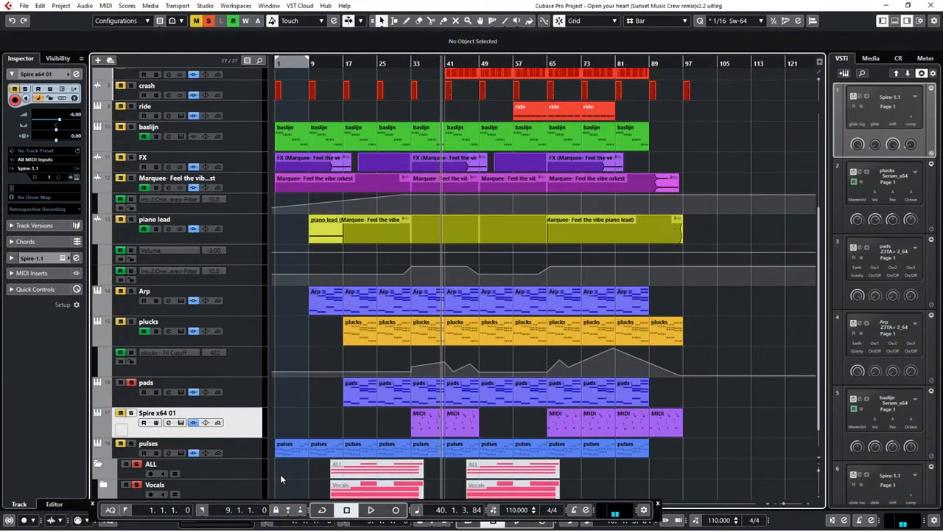
Place the project cursor at bar 16 and expand the Vocals folder to reveal its tracks
{"action": "scroll", "coordinate": [309, 450], "scroll_direction": "down", "scroll_amount": 1}
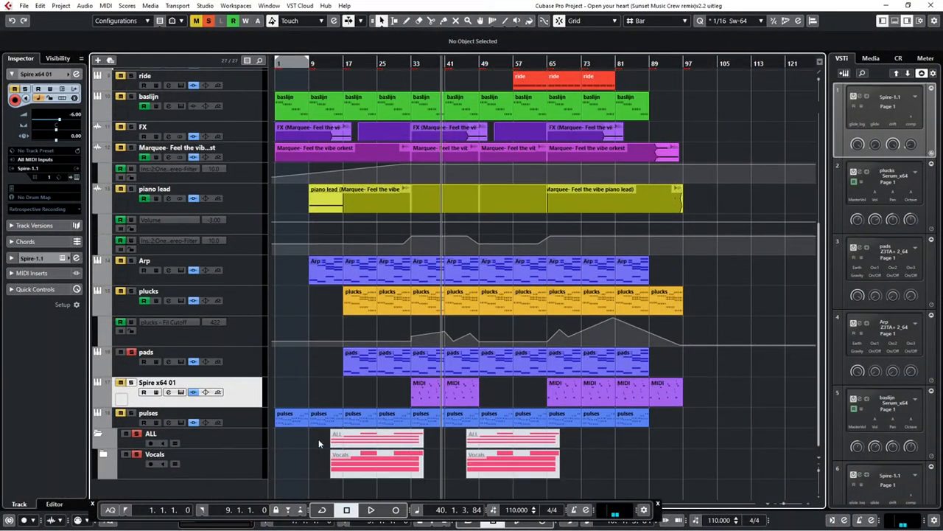
{"action": "left_click", "coordinate": [341, 63]}
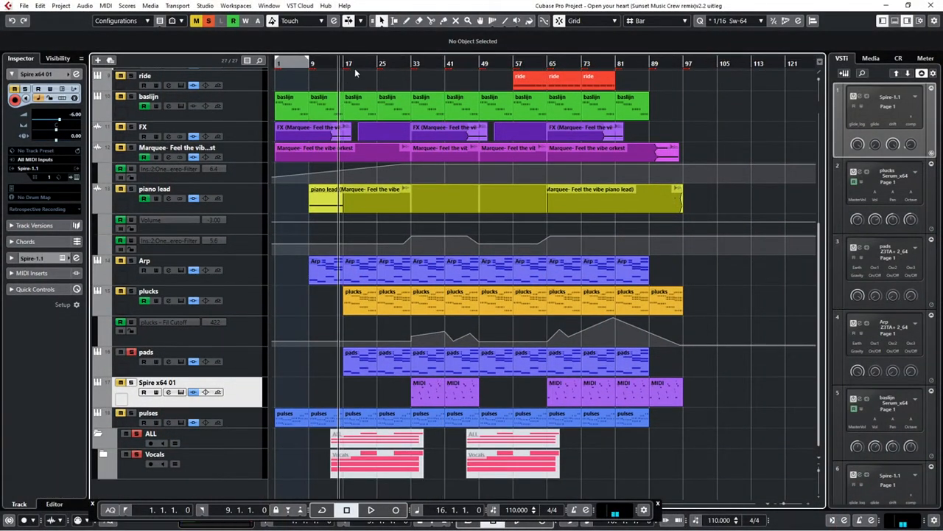
{"action": "left_click", "coordinate": [103, 454]}
{"action": "scroll", "coordinate": [284, 475], "scroll_direction": "down", "scroll_amount": 5}
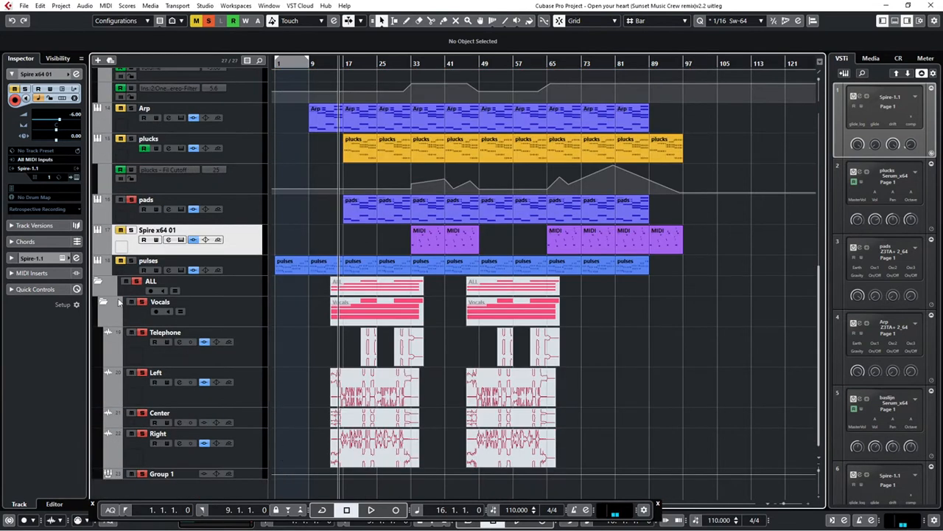
{"action": "left_click", "coordinate": [131, 332]}
{"action": "left_click", "coordinate": [135, 336]}
Unmute the Center vocal event starting at bar 14 with the Mute tool
{"action": "right_click", "coordinate": [296, 413]}
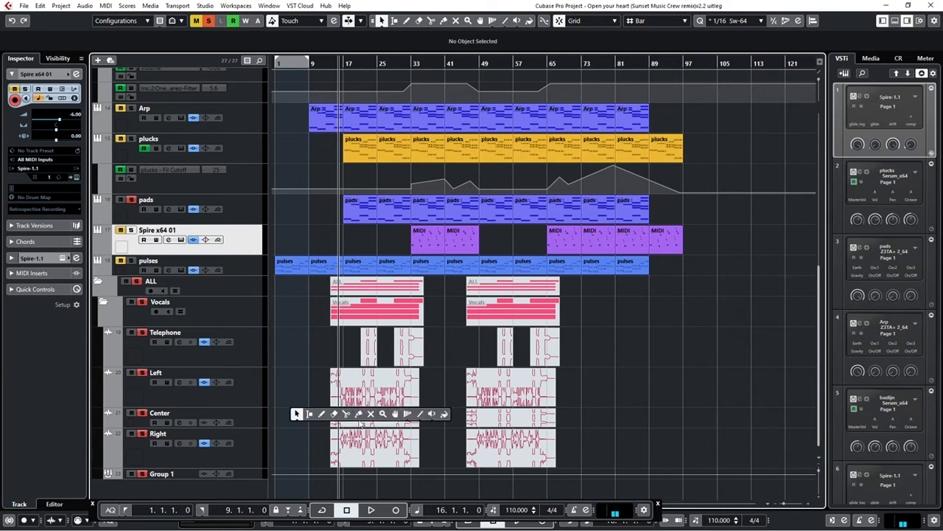
{"action": "left_click", "coordinate": [370, 413]}
{"action": "left_click", "coordinate": [370, 417]}
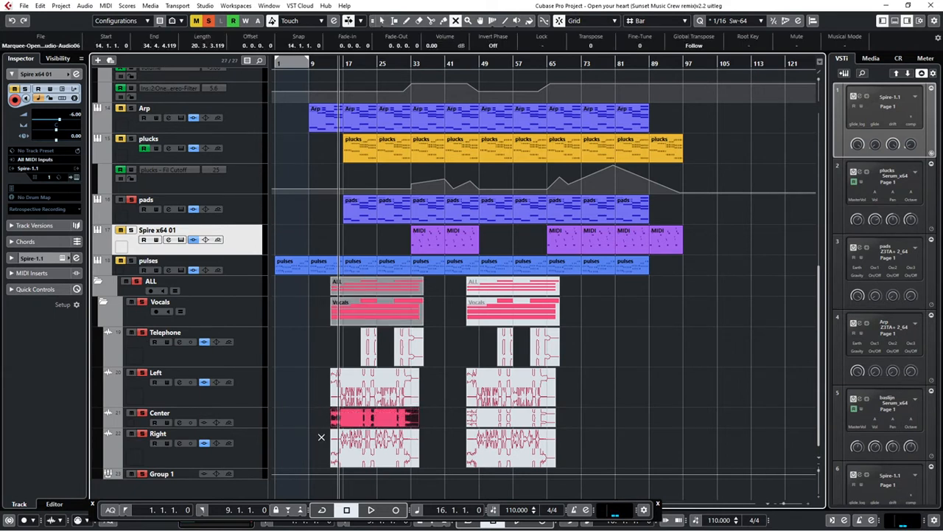
Select the Center vocal track, play the project from bar 17, and stop around bar 21
{"action": "left_click", "coordinate": [343, 64]}
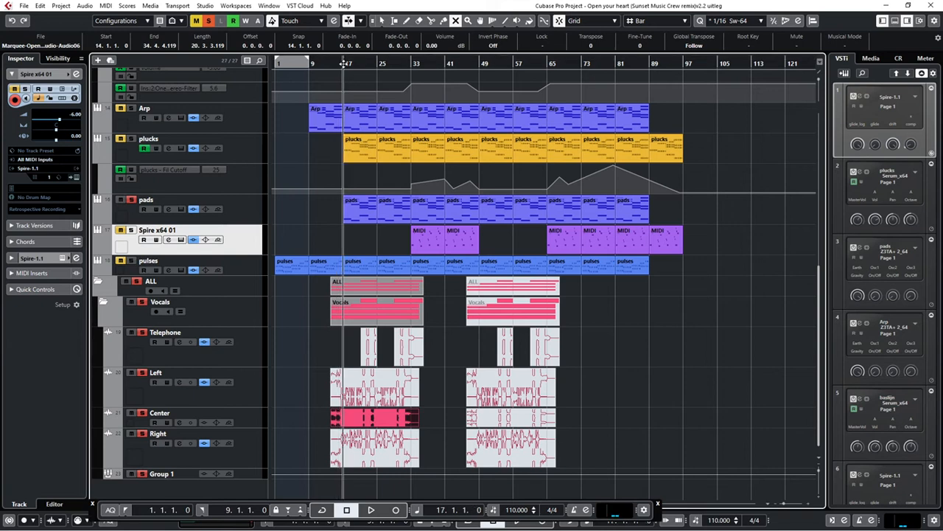
{"action": "left_click", "coordinate": [260, 476]}
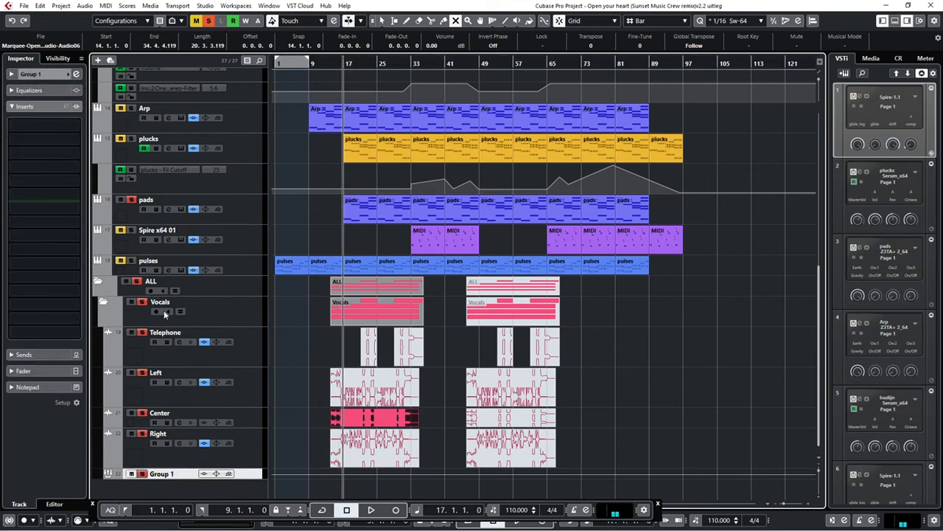
{"action": "left_click", "coordinate": [248, 420]}
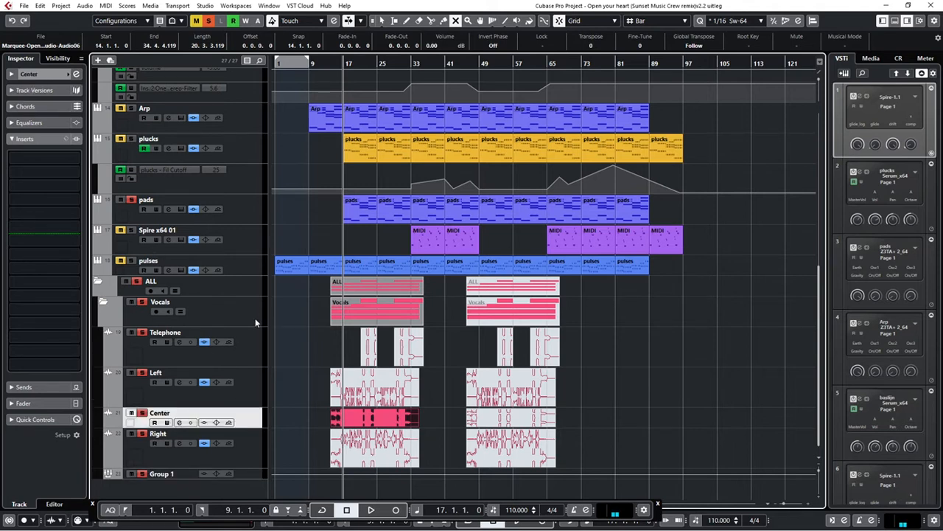
{"action": "key", "text": "space"}
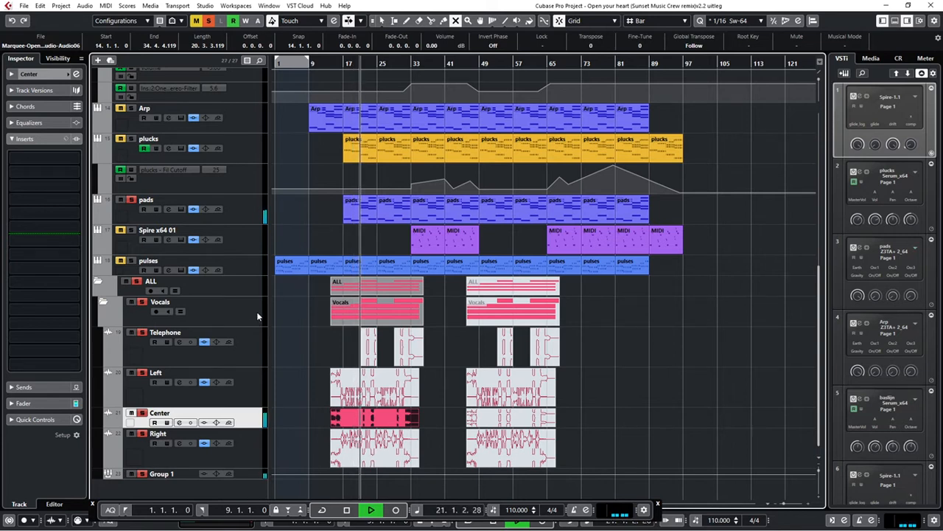
{"action": "key", "text": "space"}
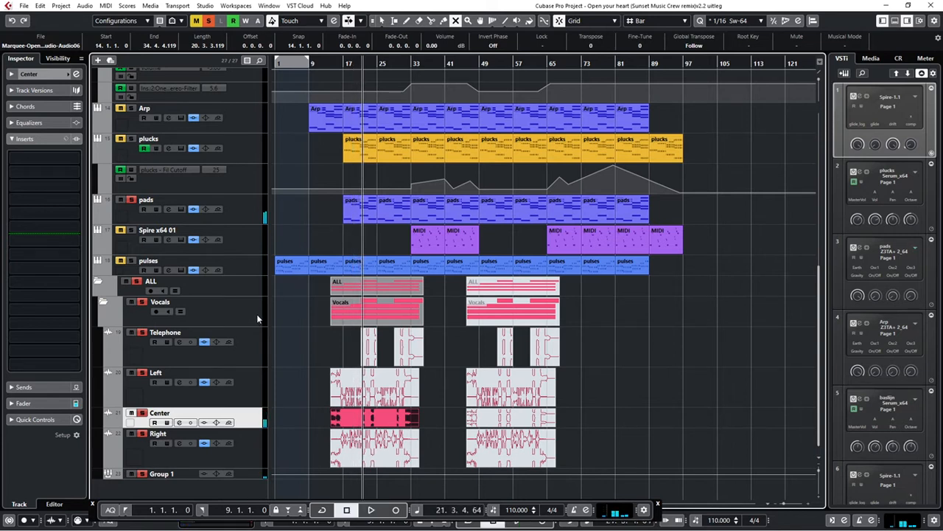
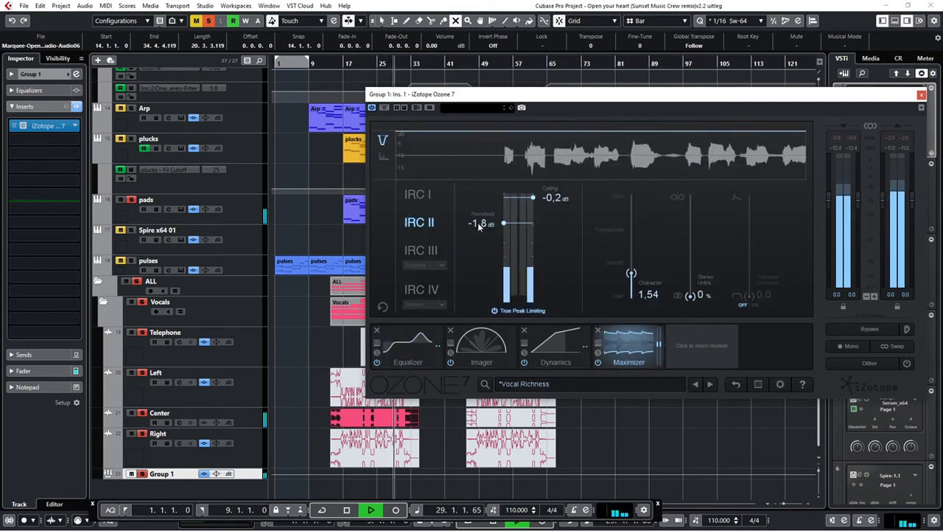
Set the Maximizer threshold to -9 dB in Group 1's Ozone 7 and stop playback
{"action": "double_click", "coordinate": [479, 223]}
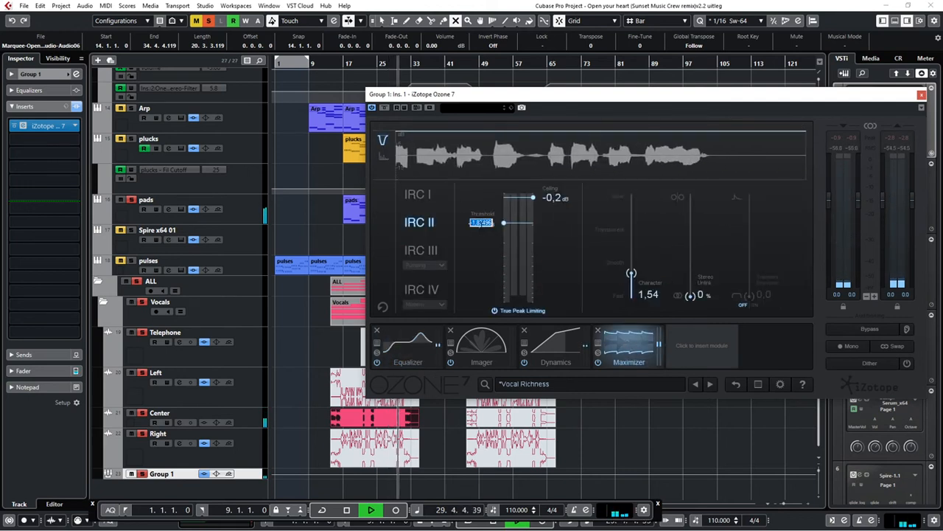
{"action": "type", "text": "-9"}
{"action": "key", "text": "Return"}
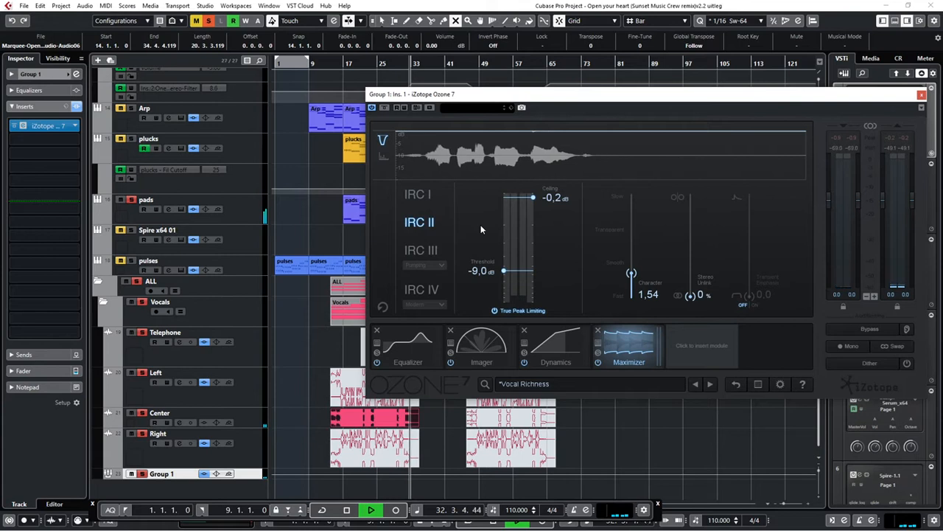
{"action": "key", "text": "space"}
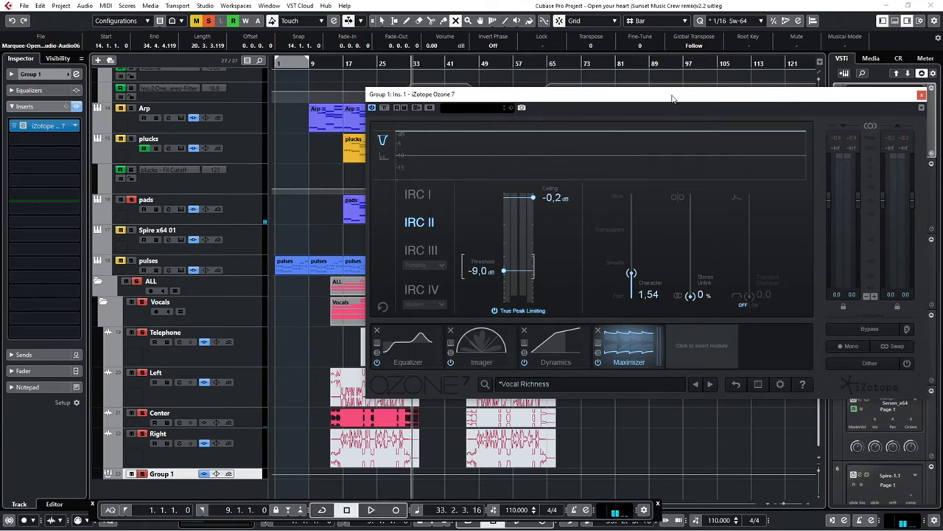
Move the Ozone 7 window aside, play from around bar 17 comparing Group 1 with Ozone bypassed and active, and close the plug-in
{"action": "left_click_drag", "start_coordinate": [672, 98], "coordinate": [713, 143]}
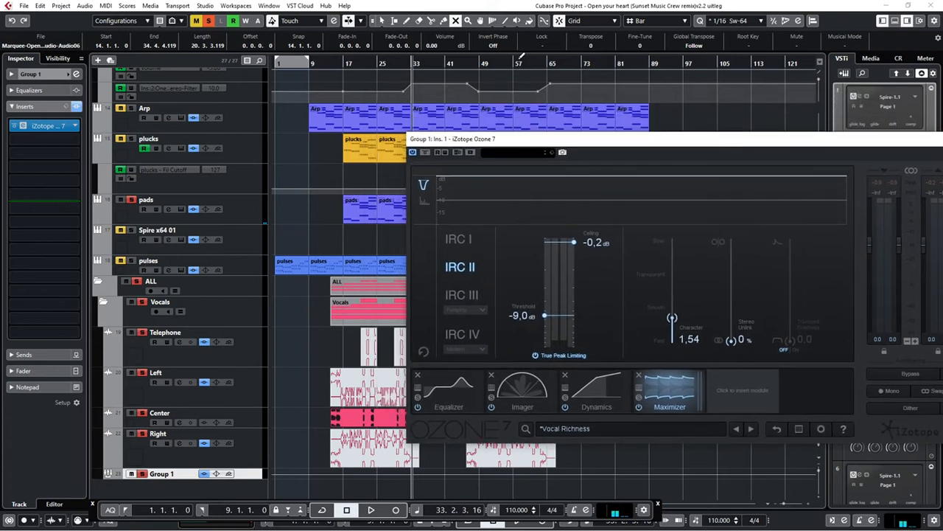
{"action": "left_click", "coordinate": [342, 64]}
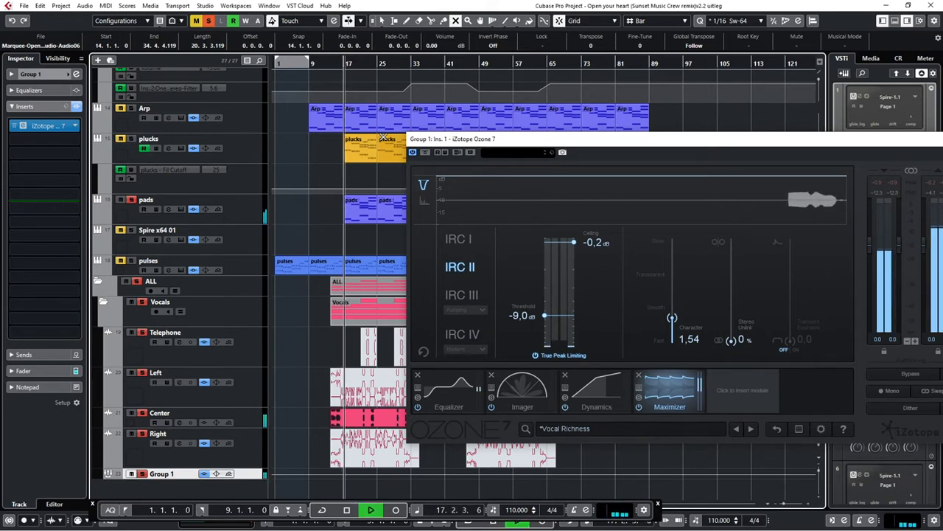
{"action": "left_click", "coordinate": [15, 126]}
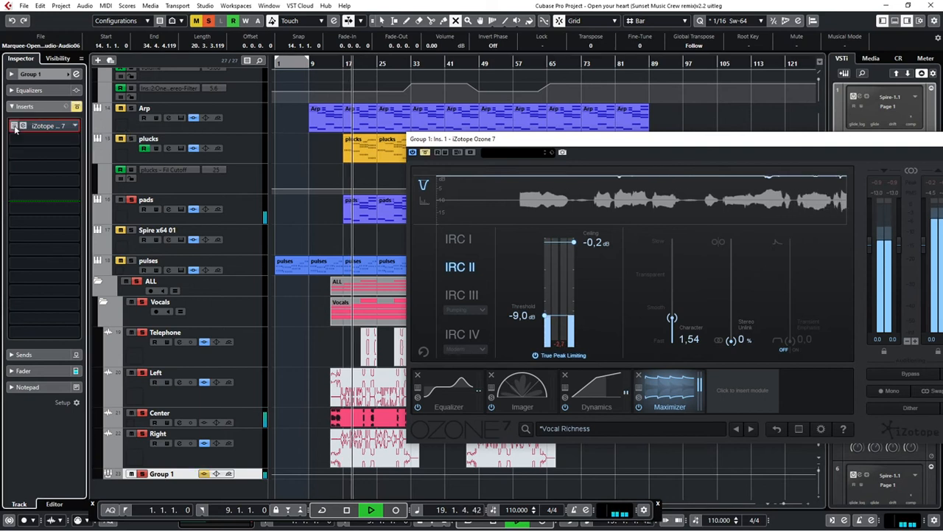
{"action": "left_click", "coordinate": [15, 127]}
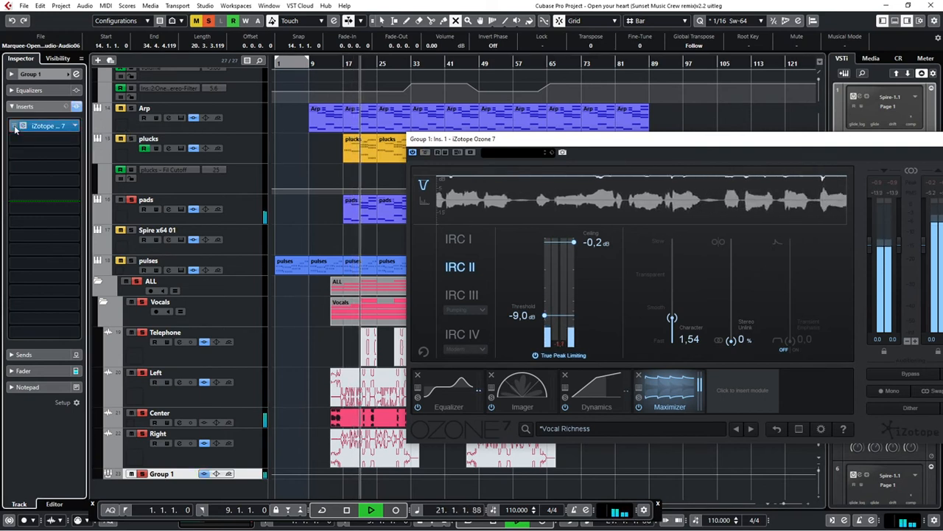
{"action": "left_click", "coordinate": [15, 127]}
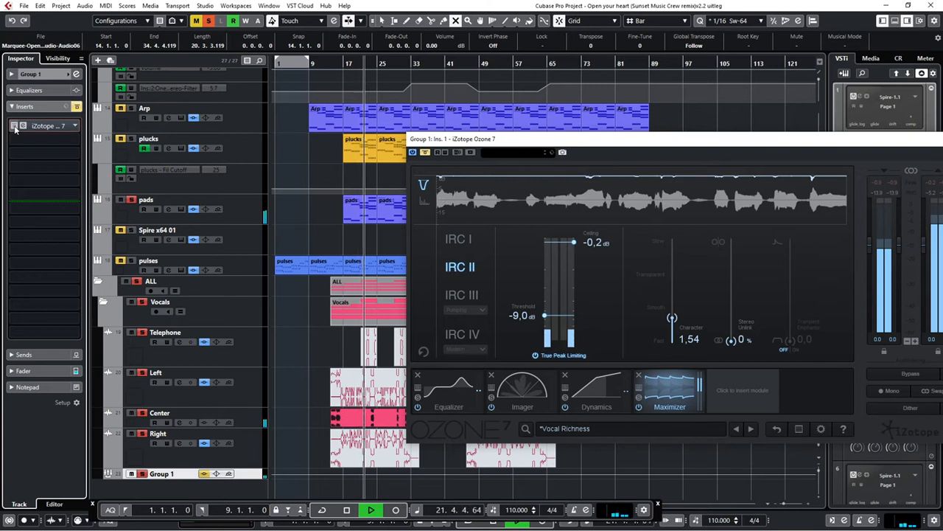
{"action": "left_click", "coordinate": [15, 127]}
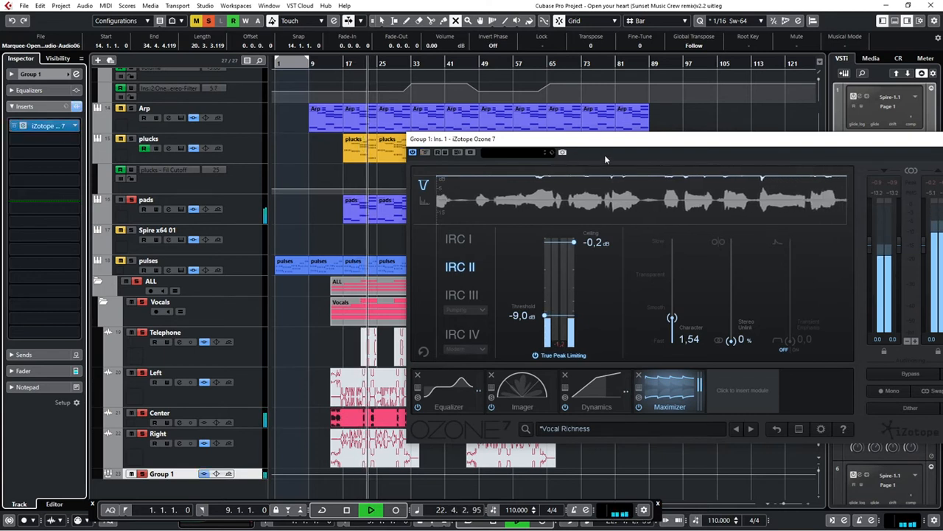
{"action": "left_click", "coordinate": [23, 126]}
{"action": "key", "text": "space"}
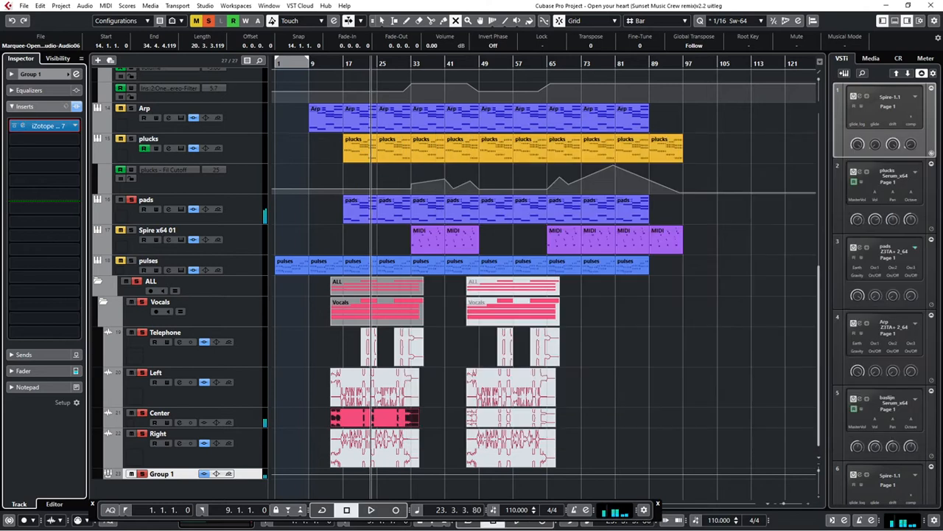
Select the Center vocal track and load iZotope Nectar 2 as its first insert effect
{"action": "left_click", "coordinate": [258, 417]}
{"action": "left_click", "coordinate": [40, 160]}
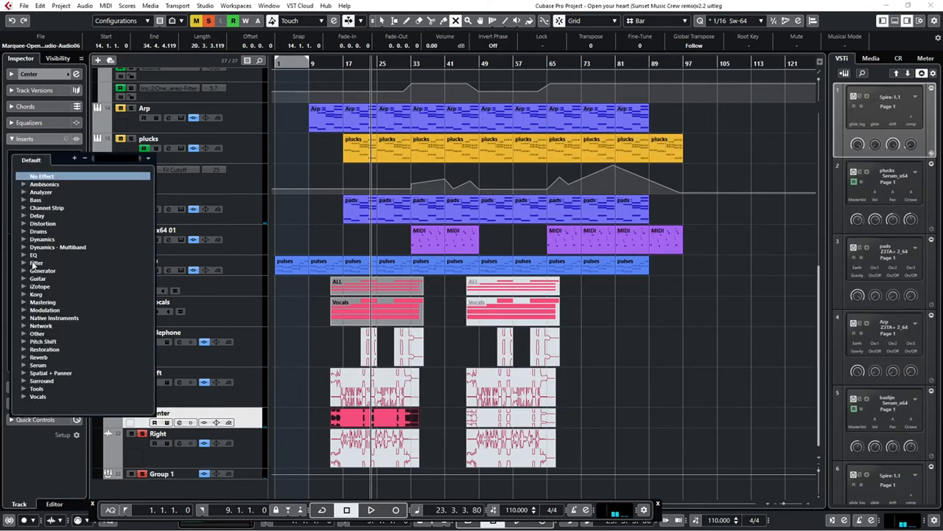
{"action": "left_click", "coordinate": [23, 287]}
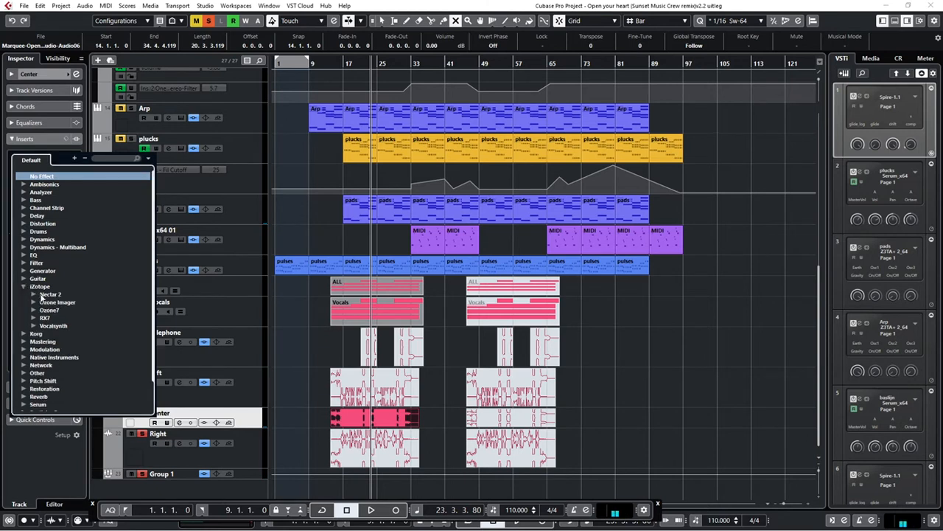
{"action": "left_click", "coordinate": [33, 294]}
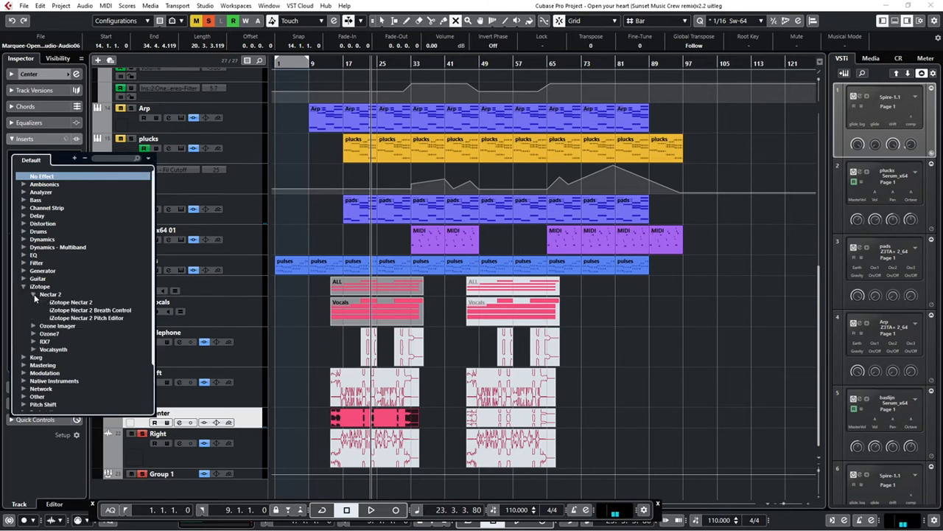
{"action": "left_click", "coordinate": [71, 308]}
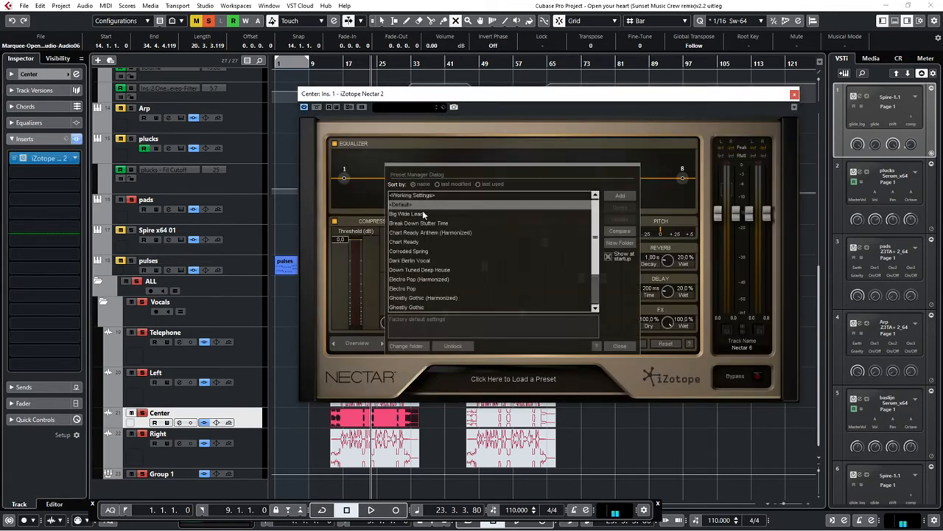
Load the Big Wide Lead preset in the Center track's Nectar 2 and close the plug-in window
{"action": "left_click", "coordinate": [413, 214]}
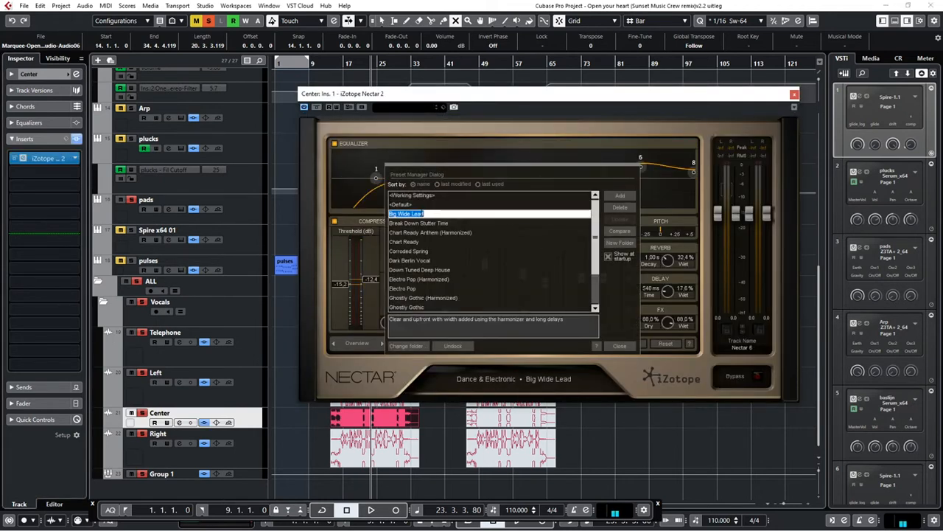
{"action": "left_click", "coordinate": [596, 104]}
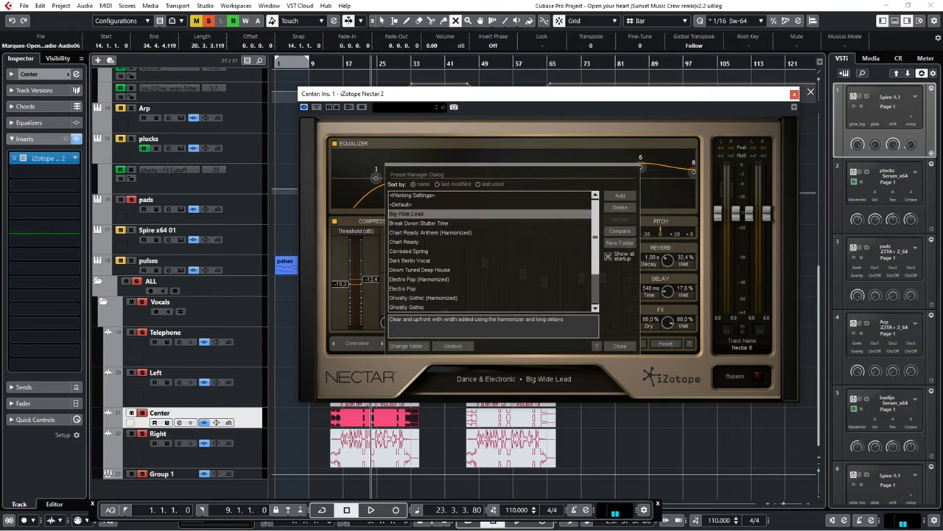
{"action": "left_click", "coordinate": [795, 95]}
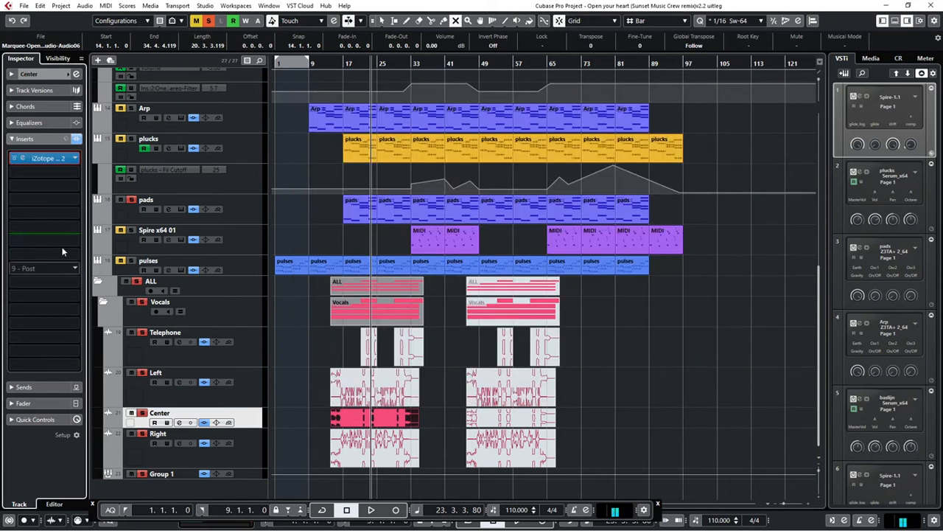
Play the Center vocal with Nectar 2 bypassed, reactivate the insert to compare, and stop around bar 25
{"action": "left_click", "coordinate": [16, 160]}
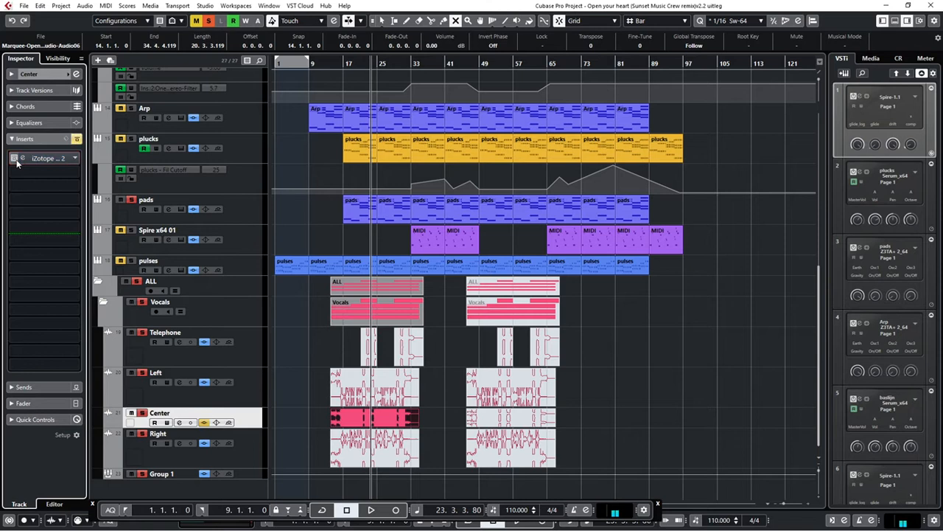
{"action": "key", "text": "space"}
{"action": "key", "text": "space"}
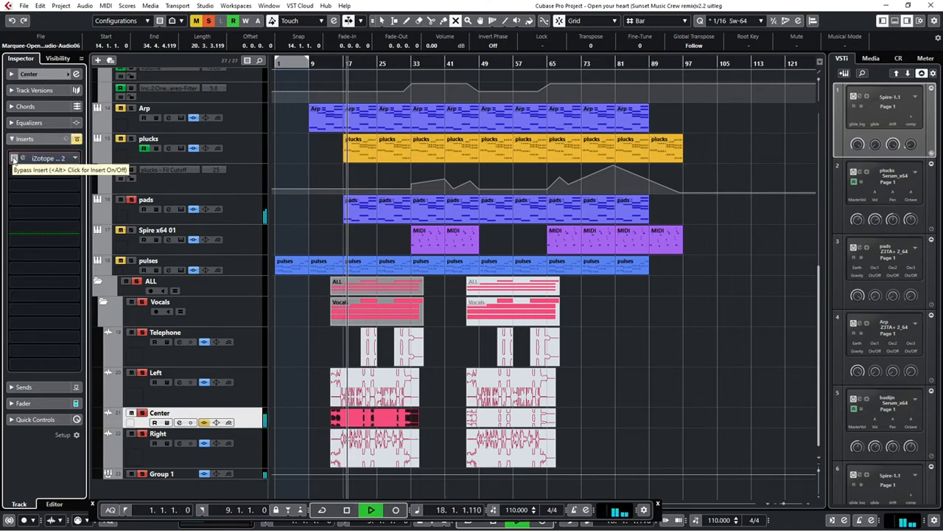
{"action": "left_click", "coordinate": [14, 160]}
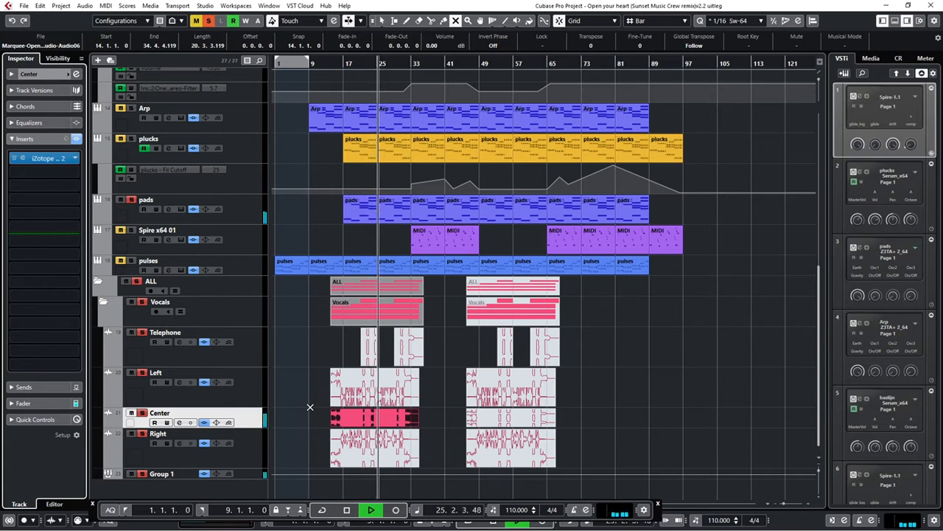
{"action": "key", "text": "space"}
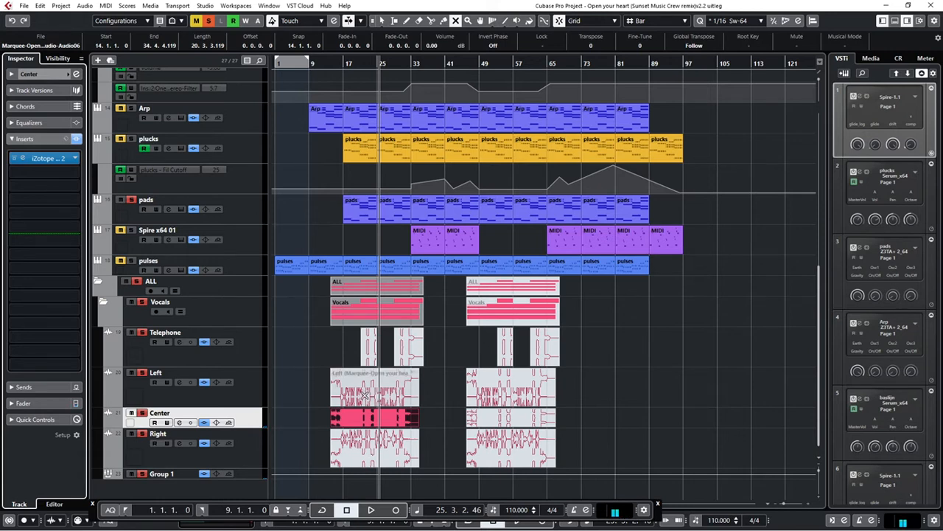
Unmute the Left and Right vocal events starting at bar 14 and audition them together with the Center vocal
{"action": "left_click", "coordinate": [367, 399], "text": "shift"}
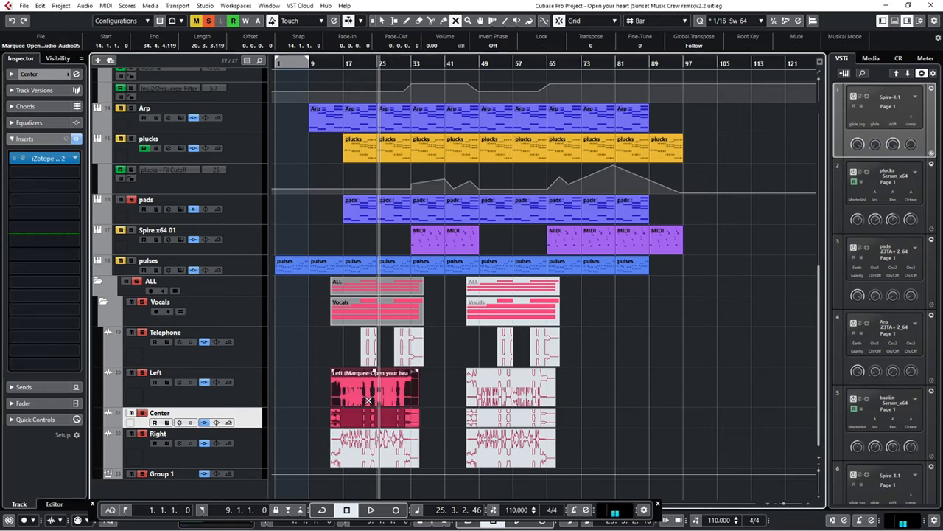
{"action": "left_click", "coordinate": [361, 455]}
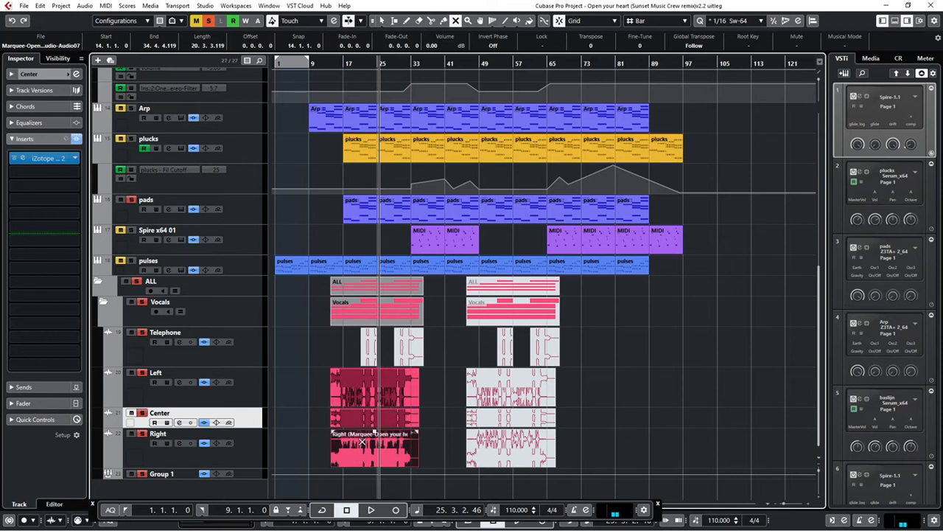
{"action": "key", "text": "space"}
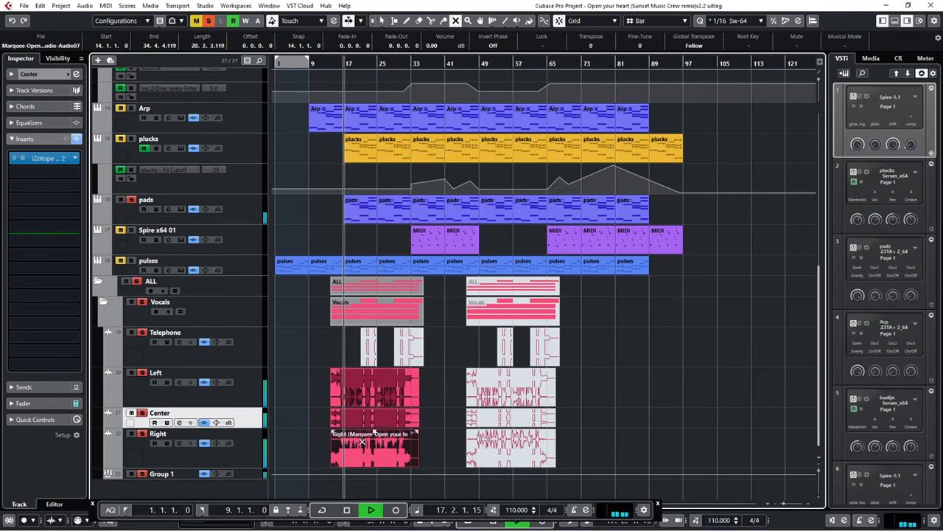
{"action": "left_click", "coordinate": [360, 403], "text": "shift"}
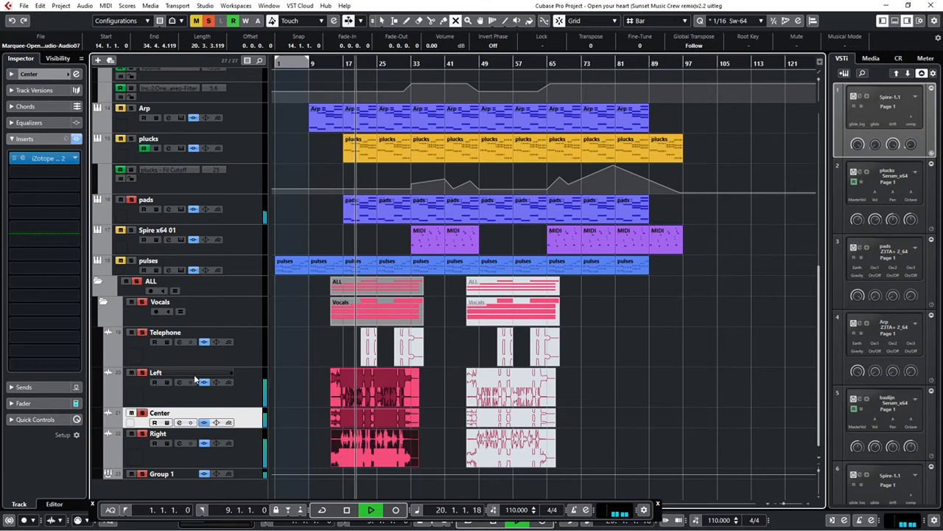
{"action": "key", "text": "space"}
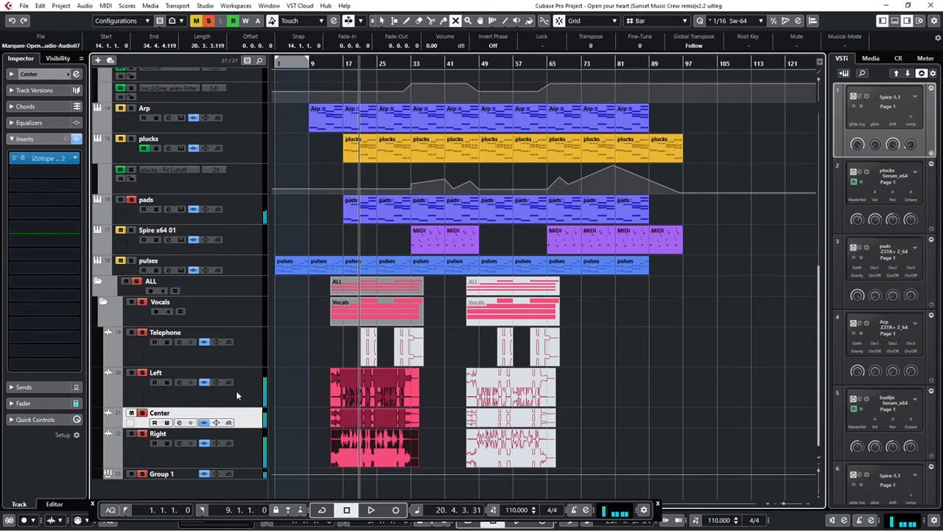
Pan the Left vocal track fully left and the Right vocal track fully right, and play back the panned vocals
{"action": "left_click", "coordinate": [29, 74]}
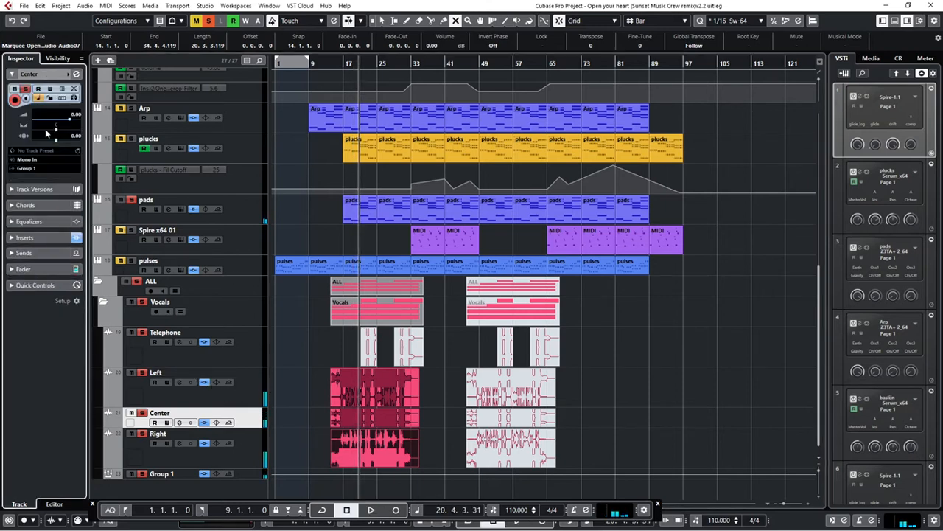
{"action": "left_click", "coordinate": [242, 385]}
{"action": "left_click_drag", "start_coordinate": [56, 133], "coordinate": [30, 130]}
{"action": "left_click", "coordinate": [218, 433]}
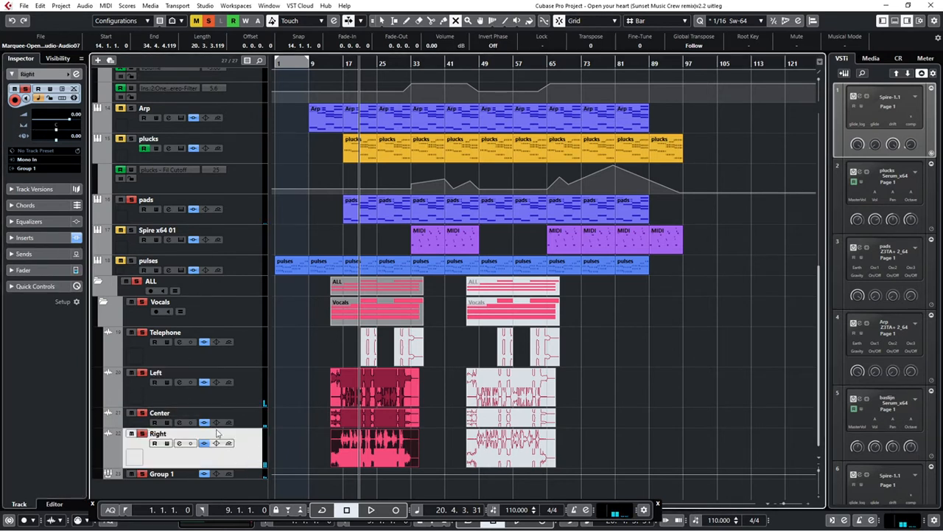
{"action": "left_click_drag", "start_coordinate": [56, 134], "coordinate": [87, 131]}
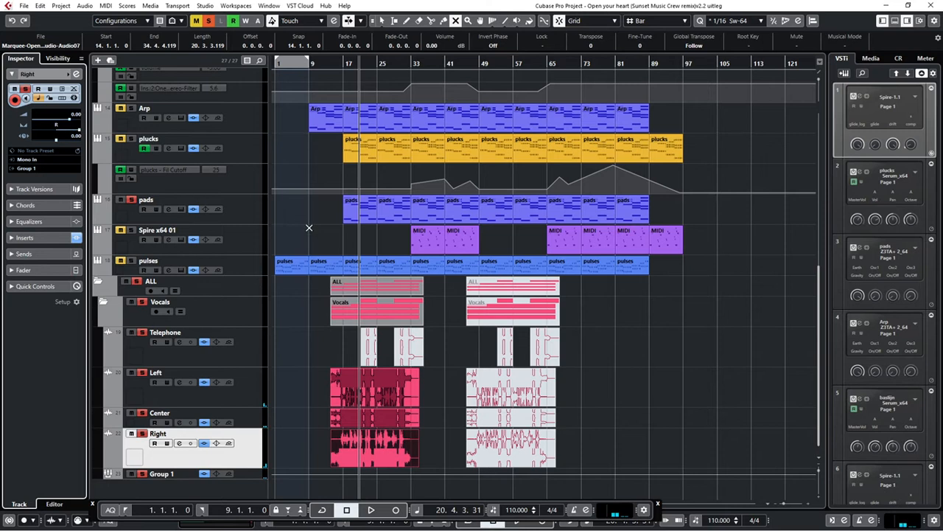
{"action": "key", "text": "space"}
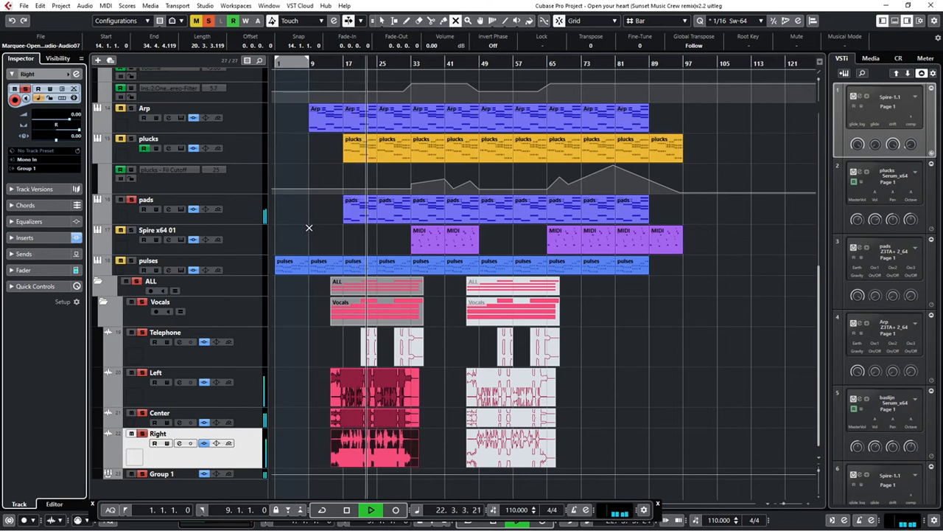
{"action": "key", "text": "space"}
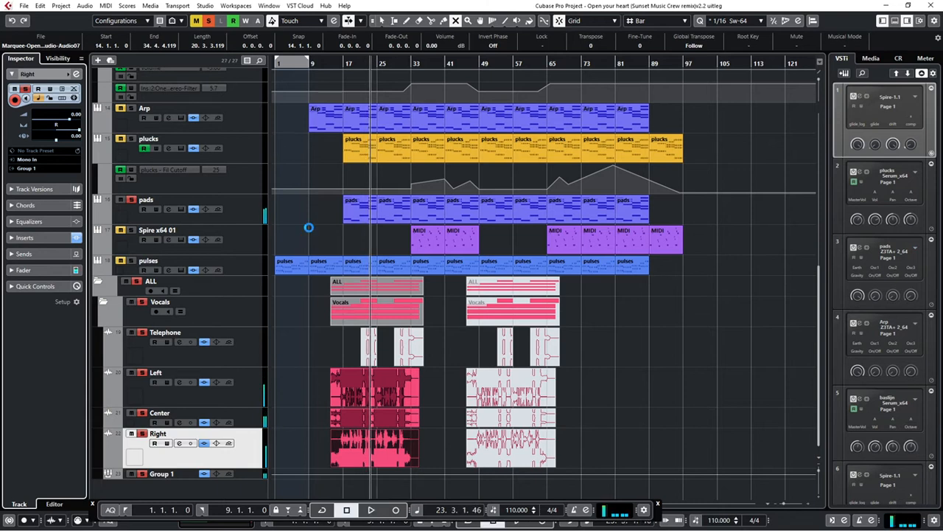
Place the project cursor at bar 19 and unmute the two Telephone events in the first vocal section
{"action": "left_click", "coordinate": [356, 62]}
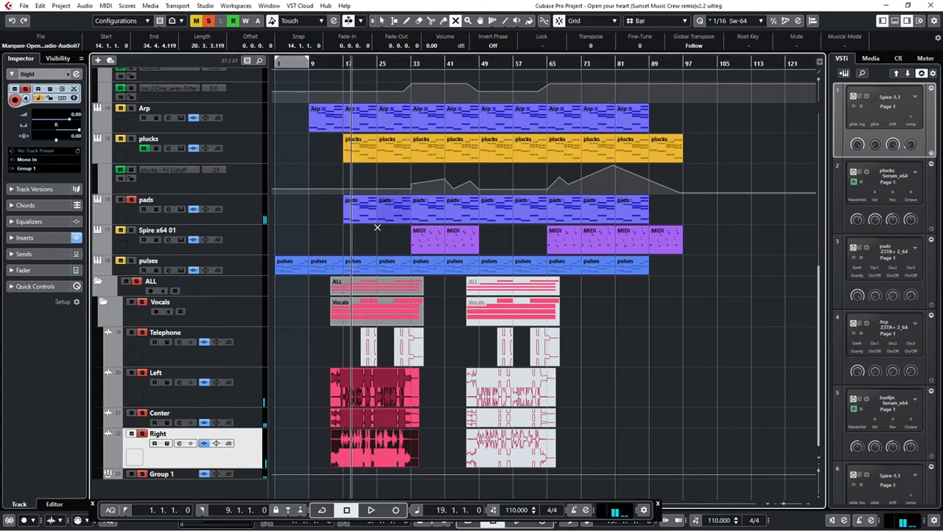
{"action": "left_click", "coordinate": [372, 346]}
{"action": "left_click", "coordinate": [404, 348]}
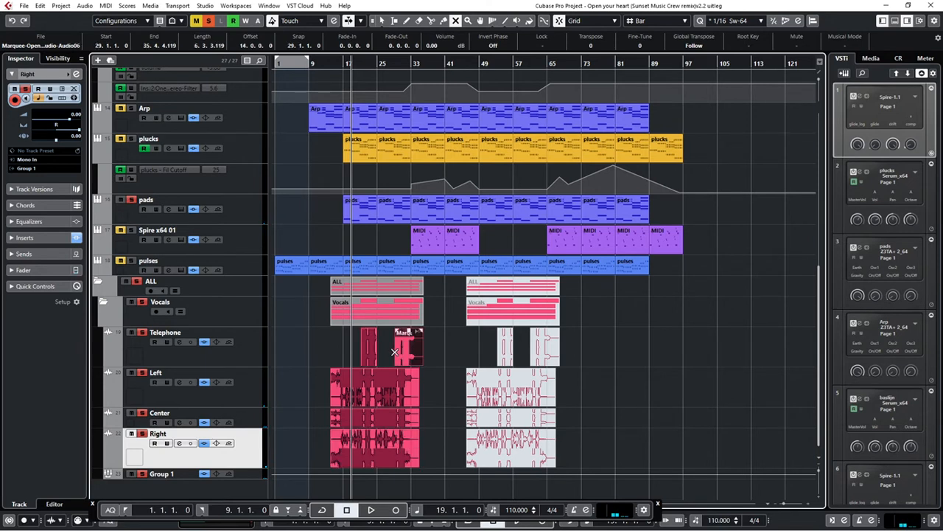
Select the Telephone track, show its insert effects, and play the project from bar 19
{"action": "left_click", "coordinate": [243, 360]}
{"action": "left_click", "coordinate": [18, 241]}
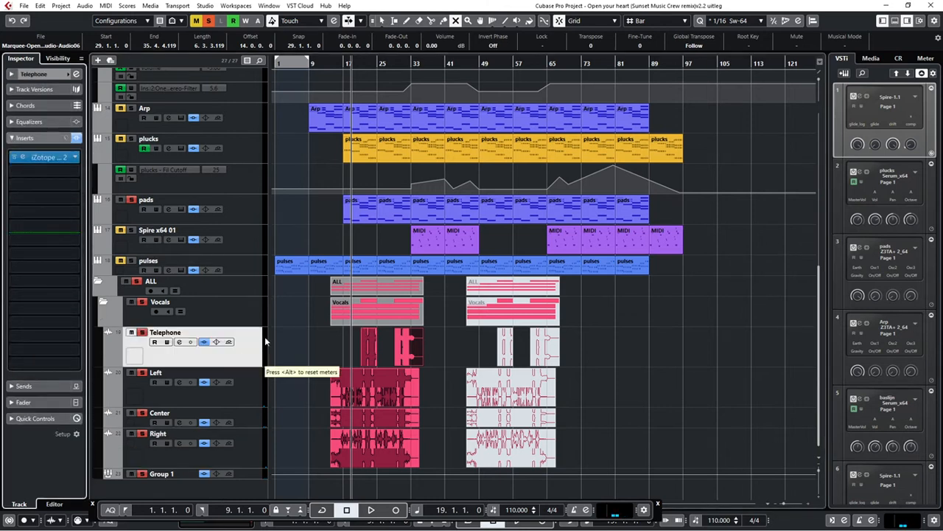
{"action": "key", "text": "space"}
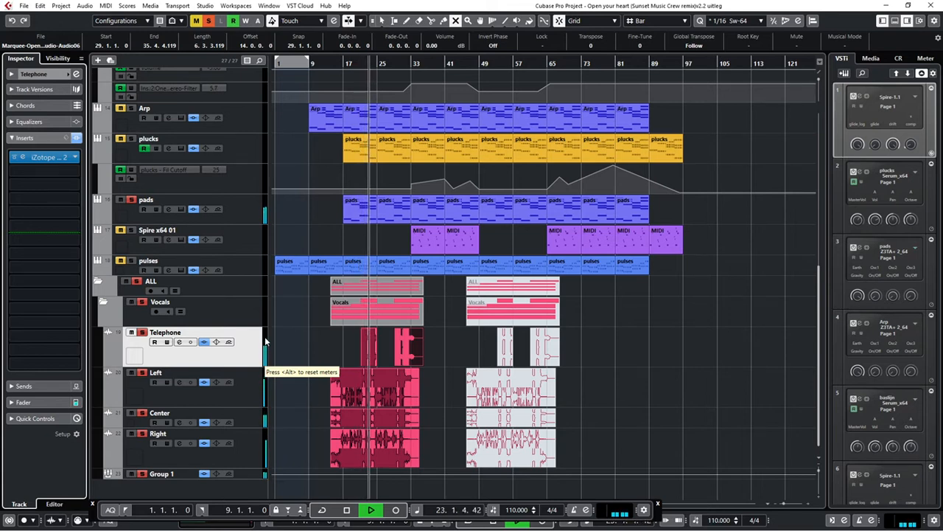
Stop playback and add StudioEQ as the second insert effect on the Telephone track
{"action": "key", "text": "space"}
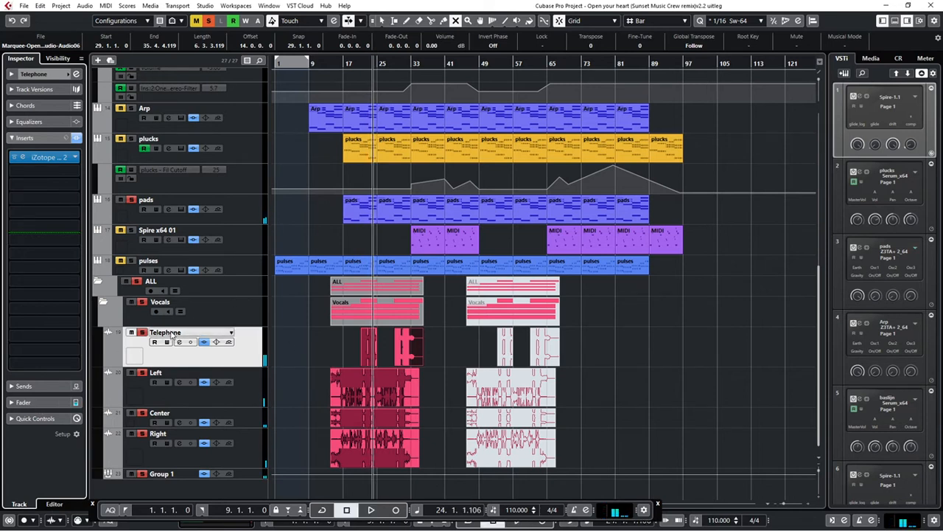
{"action": "left_click", "coordinate": [48, 172]}
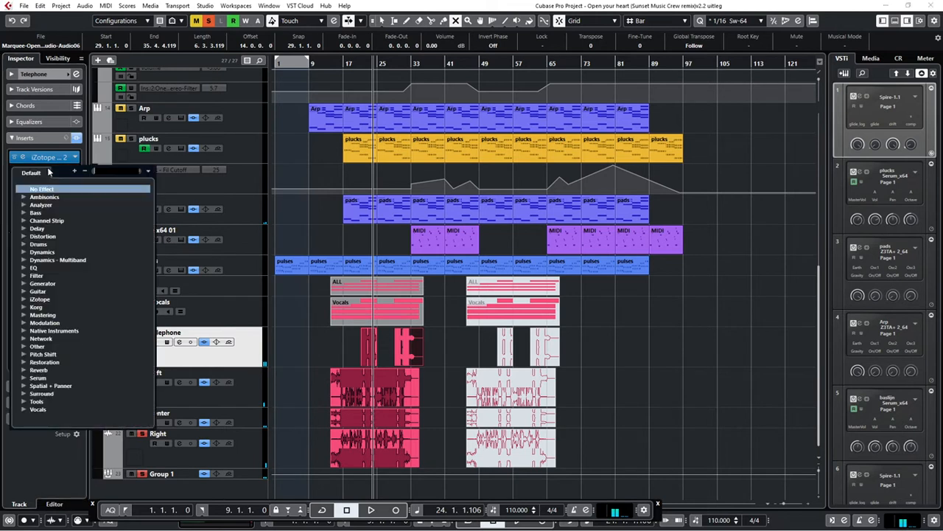
{"action": "left_click", "coordinate": [22, 268]}
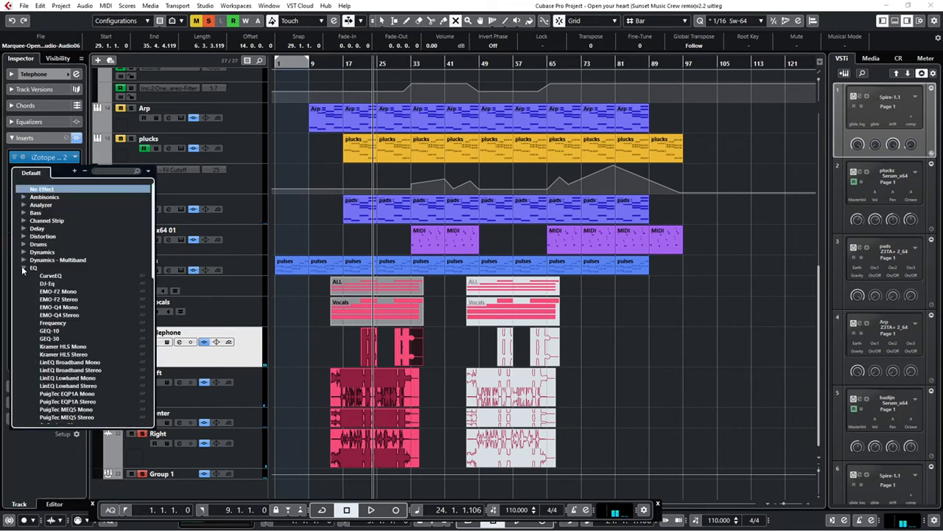
{"action": "scroll", "coordinate": [72, 305], "scroll_direction": "down", "scroll_amount": 10}
{"action": "scroll", "coordinate": [72, 290], "scroll_direction": "down", "scroll_amount": 2}
{"action": "left_click", "coordinate": [55, 307]}
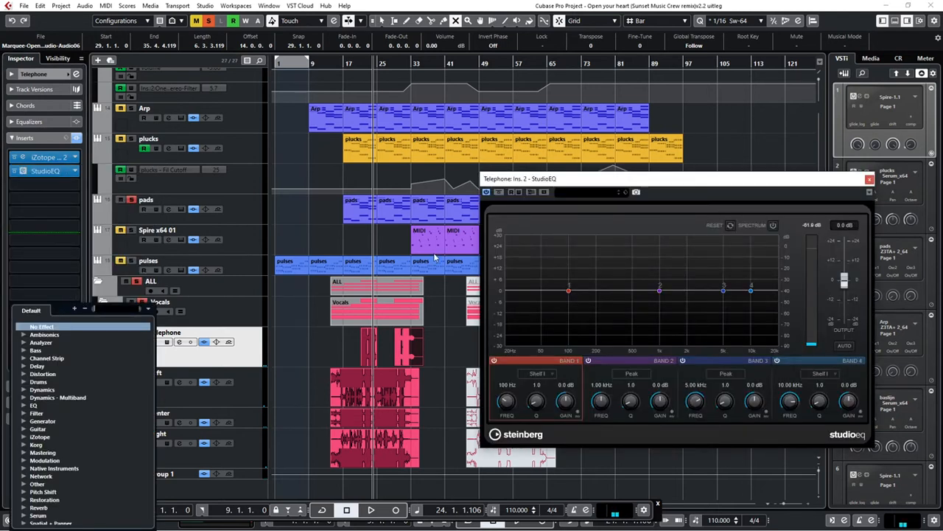
Load the Telephone preset in StudioEQ, close the plug-in window and audition the vocals from bar 18
{"action": "left_click", "coordinate": [577, 194]}
{"action": "type", "text": "tele"}
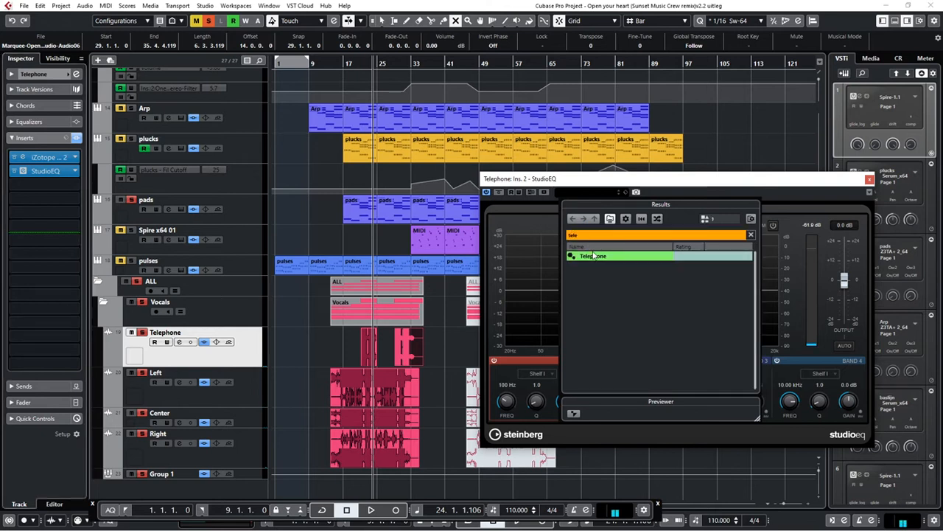
{"action": "left_click", "coordinate": [599, 258]}
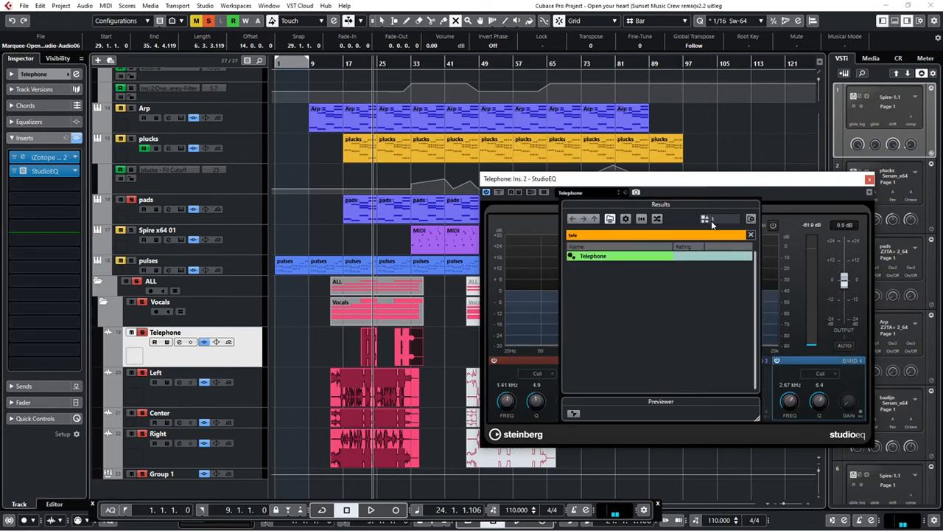
{"action": "left_click", "coordinate": [777, 179]}
{"action": "left_click", "coordinate": [869, 180]}
{"action": "left_click", "coordinate": [347, 63]}
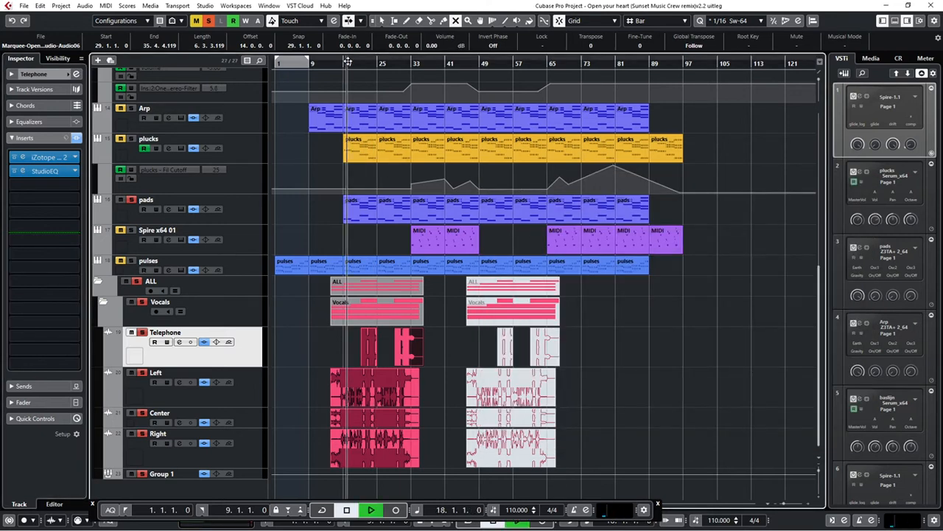
{"action": "key", "text": "space"}
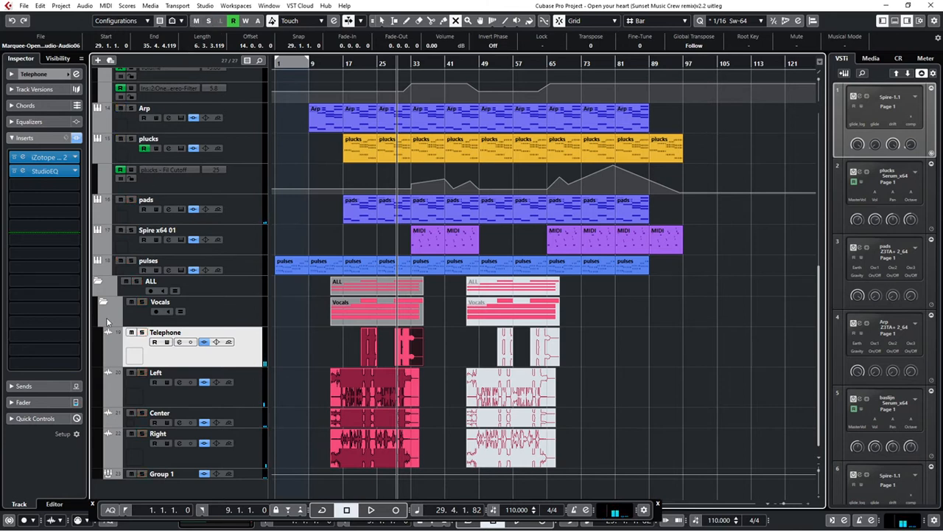
Collapse the ALL vocal folder and play the full arrangement from the start of the project
{"action": "left_click", "coordinate": [96, 283]}
{"action": "scroll", "coordinate": [187, 336], "scroll_direction": "up", "scroll_amount": 3}
{"action": "scroll", "coordinate": [196, 326], "scroll_direction": "down", "scroll_amount": 3}
{"action": "scroll", "coordinate": [194, 326], "scroll_direction": "up", "scroll_amount": 3}
{"action": "scroll", "coordinate": [192, 323], "scroll_direction": "down", "scroll_amount": 3}
{"action": "scroll", "coordinate": [193, 324], "scroll_direction": "up", "scroll_amount": 3}
{"action": "key", "text": "Home"}
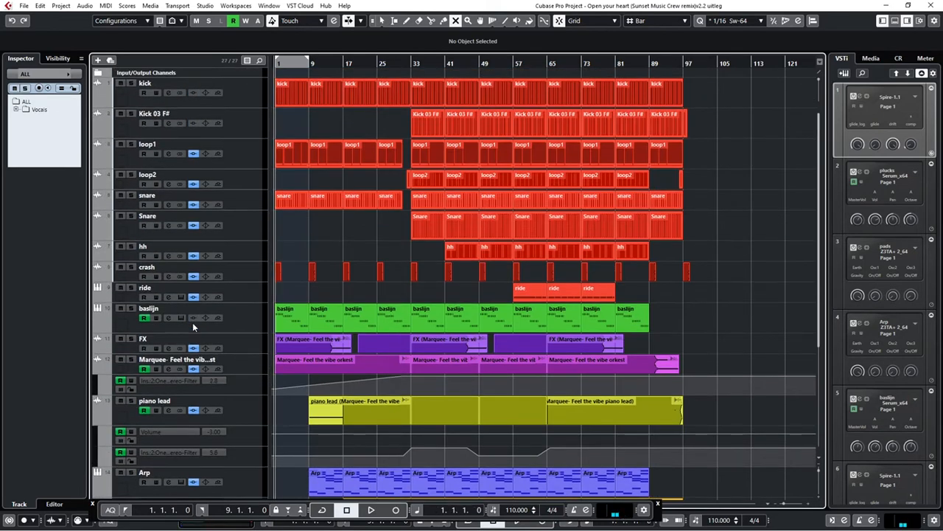
{"action": "key", "text": "space"}
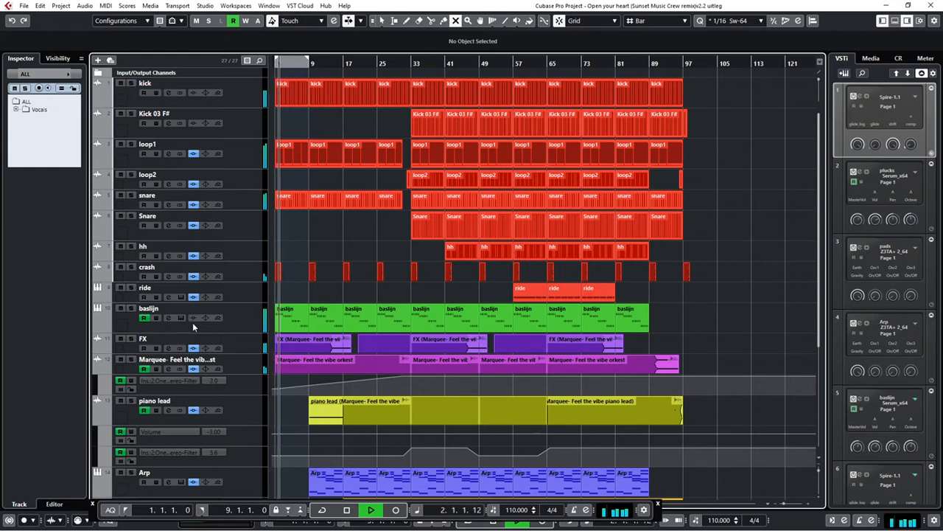
Reveal the pulses volume and baslijn filter cutoff automation lanes during playback, and switch to the Object Selection tool
{"action": "scroll", "coordinate": [374, 282], "scroll_direction": "down", "scroll_amount": 3}
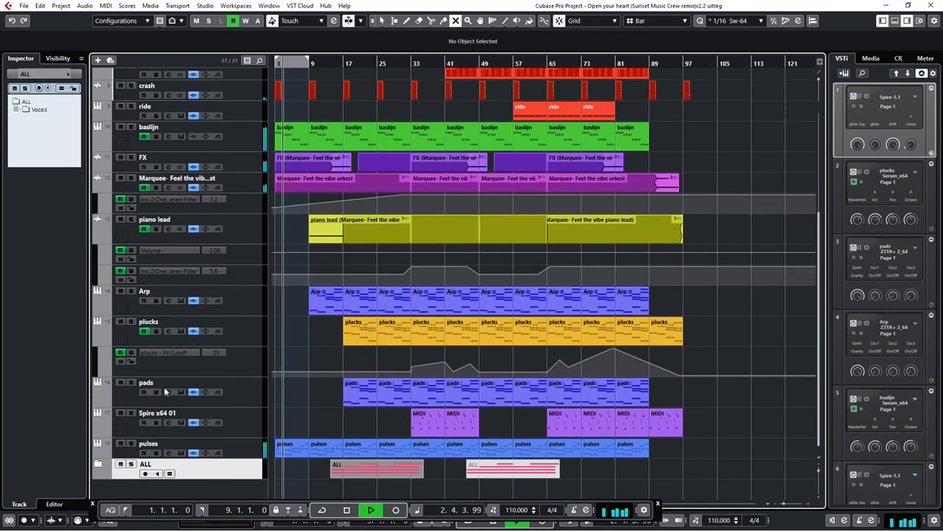
{"action": "left_click", "coordinate": [98, 456]}
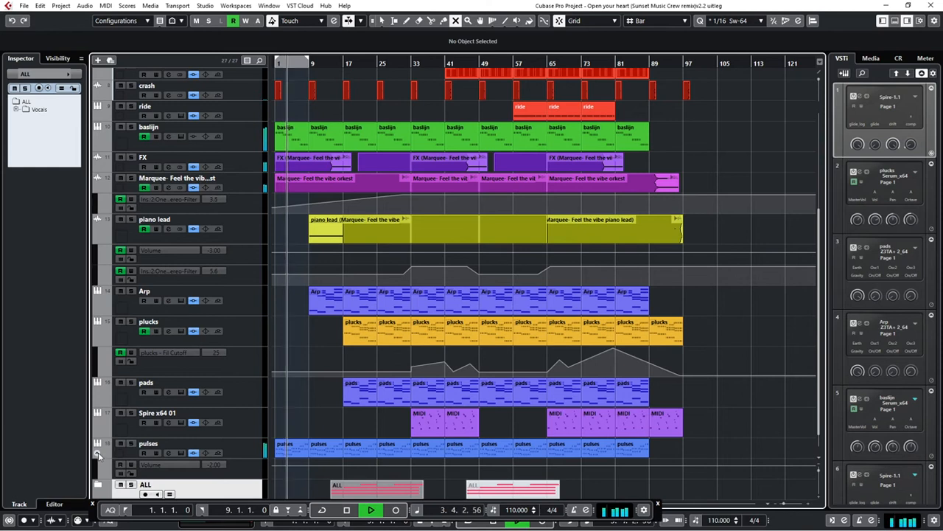
{"action": "scroll", "coordinate": [387, 269], "scroll_direction": "up", "scroll_amount": 3}
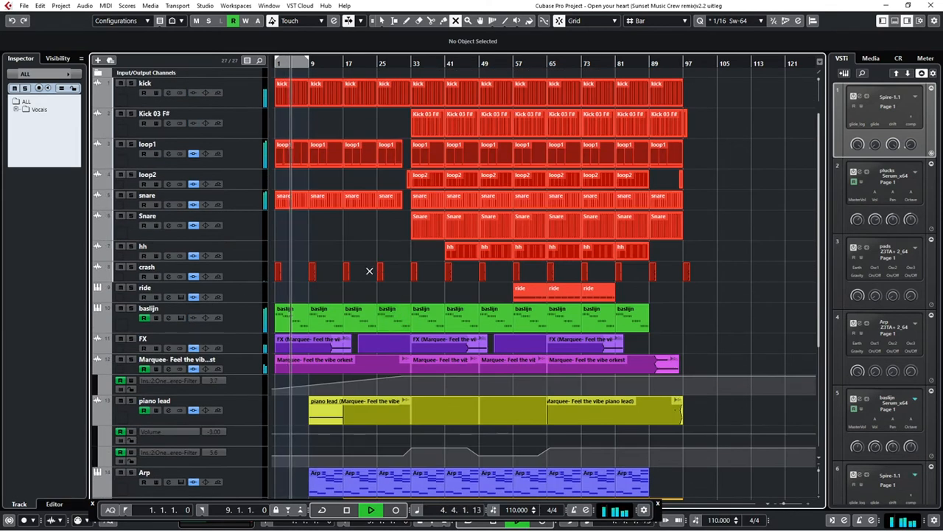
{"action": "left_click", "coordinate": [100, 333]}
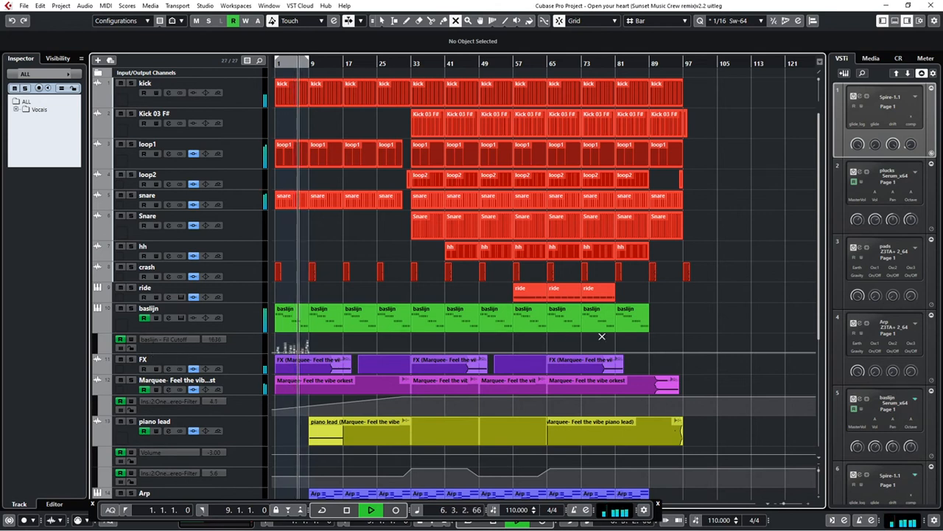
{"action": "key", "text": "1"}
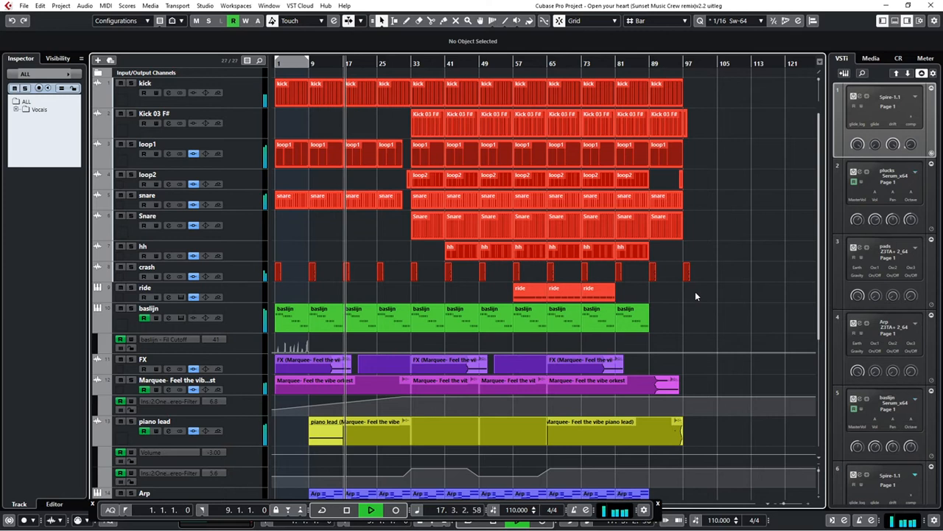
Expand the ALL folder and follow the first vocal section and the remaining tracks up close during playback
{"action": "scroll", "coordinate": [583, 382], "scroll_direction": "down", "scroll_amount": 5}
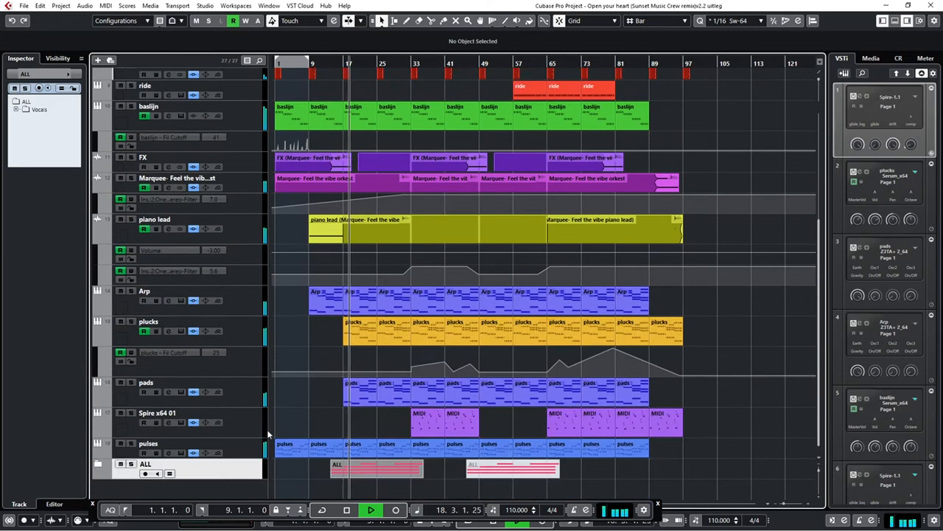
{"action": "left_click", "coordinate": [98, 464]}
{"action": "scroll", "coordinate": [136, 458], "scroll_direction": "down", "scroll_amount": 4}
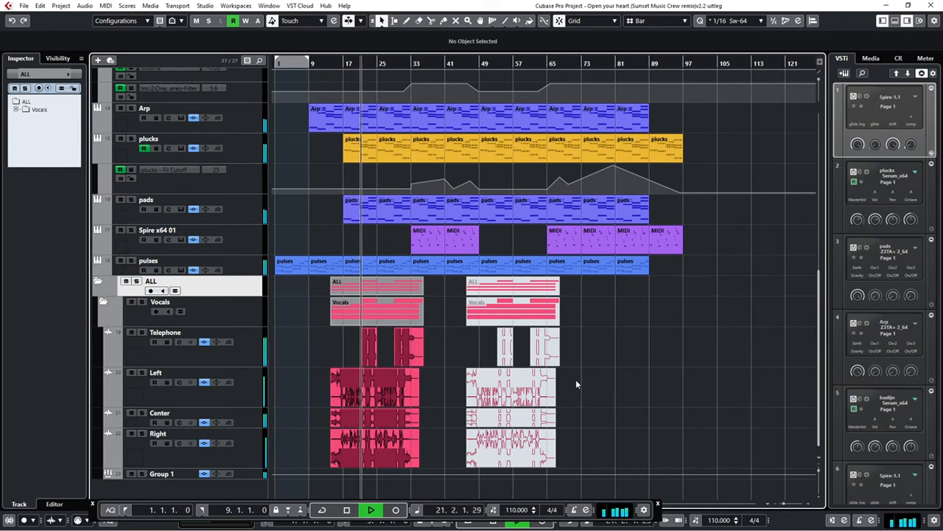
{"action": "key", "text": "h"}
{"action": "key", "text": "h"}
{"action": "key", "text": "h"}
{"action": "key", "text": "h"}
{"action": "key", "text": "h"}
{"action": "key", "text": "h"}
{"action": "key", "text": "h"}
{"action": "key", "text": "h"}
{"action": "key", "text": "h"}
{"action": "key", "text": "h"}
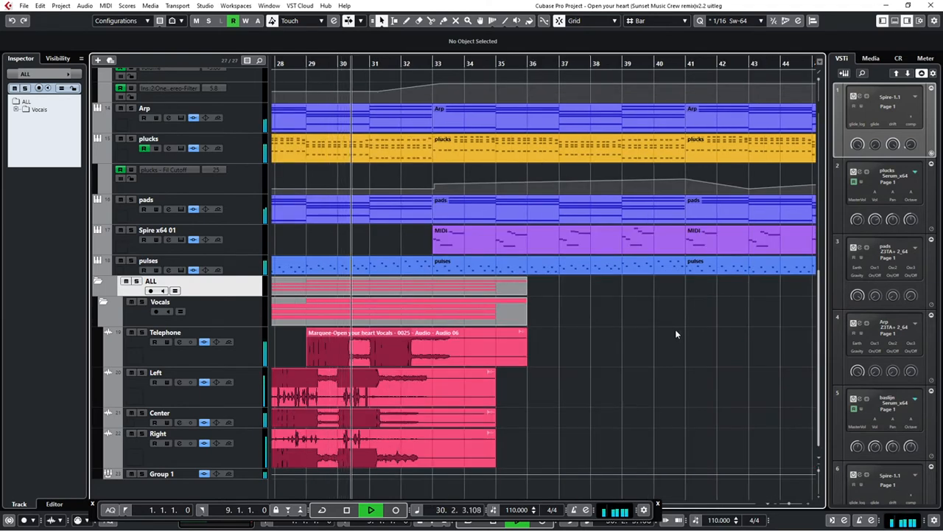
{"action": "scroll", "coordinate": [675, 328], "scroll_direction": "up", "scroll_amount": 4}
{"action": "scroll", "coordinate": [675, 329], "scroll_direction": "up", "scroll_amount": 5}
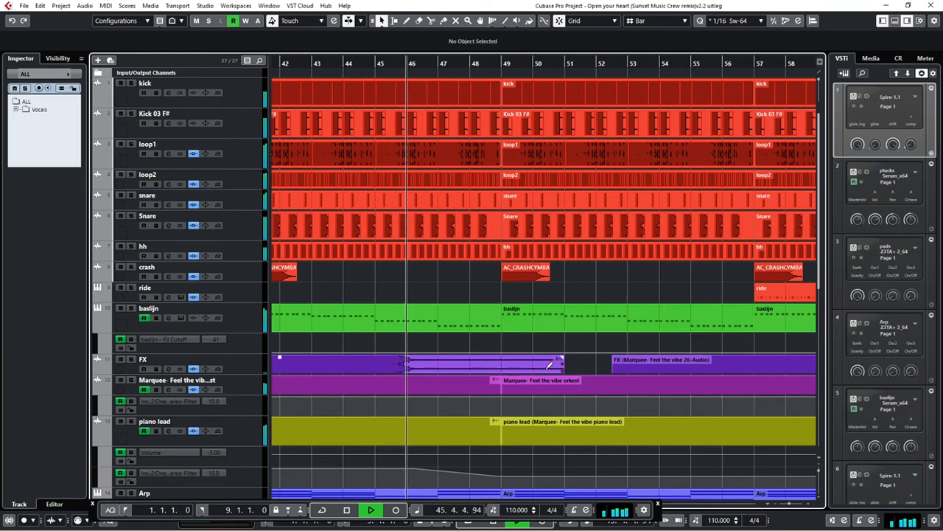
Unmute the second section's Left, Center and Right vocals from bar 46 and its Telephone events at bars 53 and 61
{"action": "scroll", "coordinate": [544, 371], "scroll_direction": "down", "scroll_amount": 6}
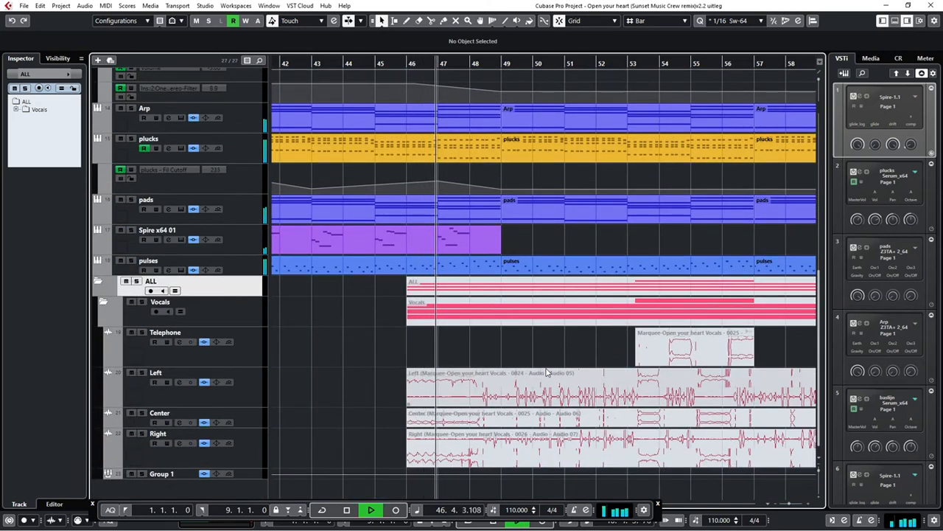
{"action": "right_click", "coordinate": [627, 353]}
{"action": "left_click", "coordinate": [619, 346]}
{"action": "left_click_drag", "start_coordinate": [619, 346], "coordinate": [675, 457]}
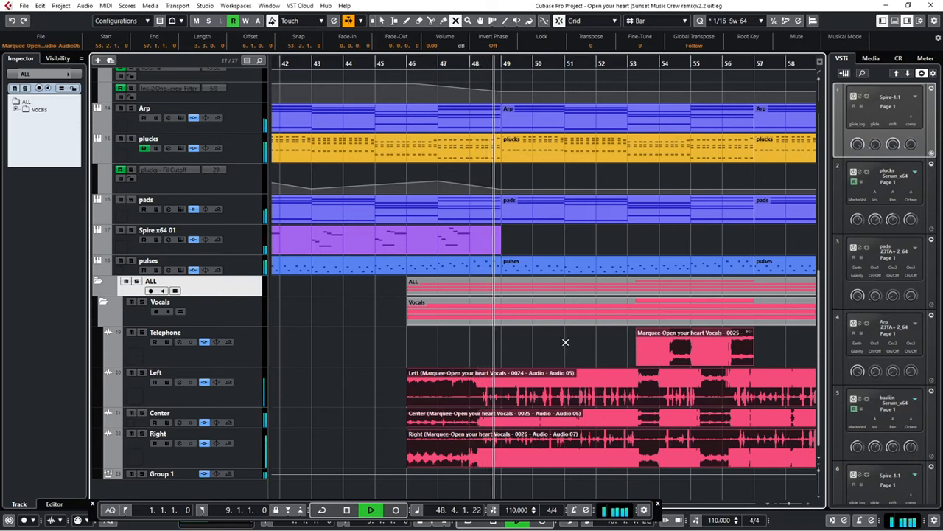
{"action": "key", "text": "g"}
{"action": "key", "text": "g"}
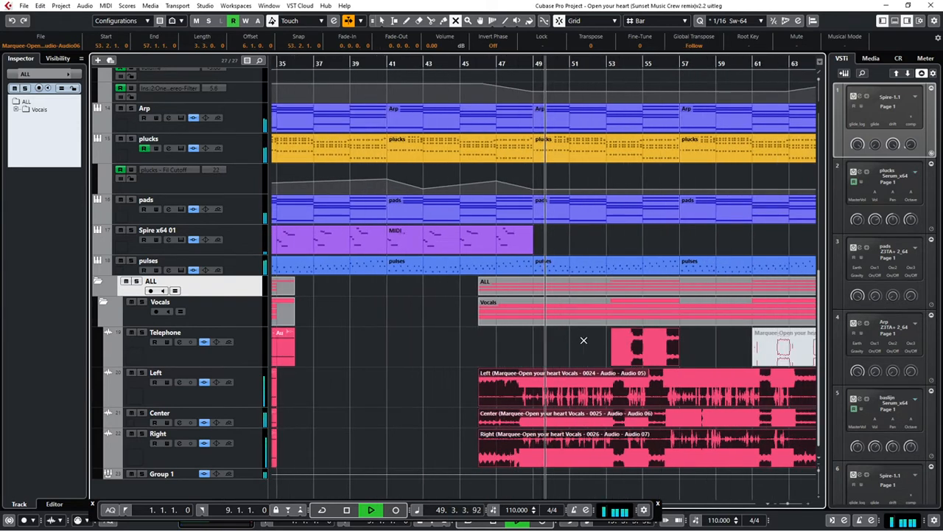
{"action": "left_click", "coordinate": [758, 346]}
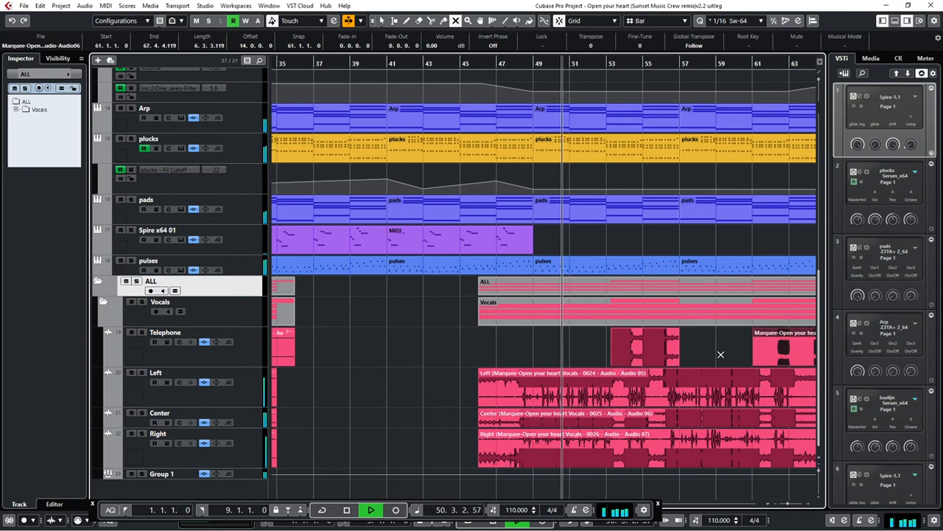
{"action": "key", "text": "g"}
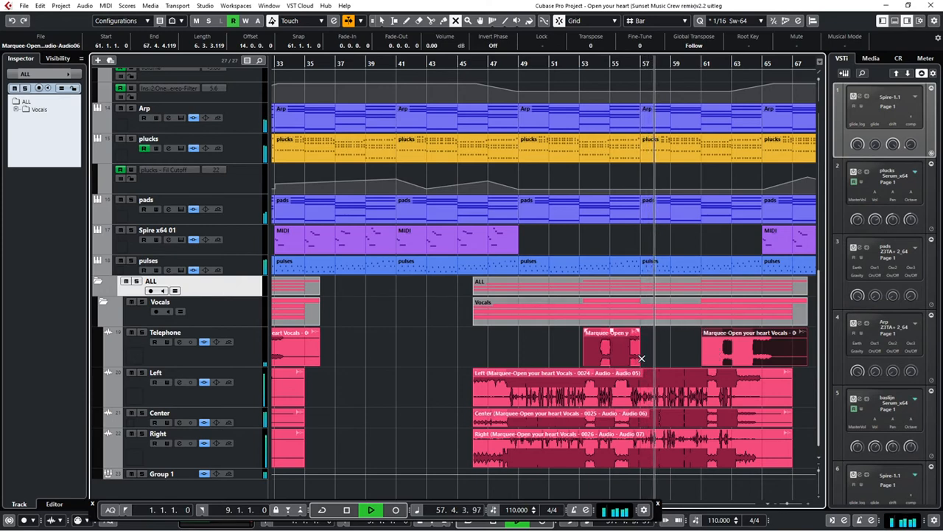
Draw filter automation on the Marquee orkest track that holds until bar 81 and ramps down to 0.0 at bar 97
{"action": "scroll", "coordinate": [656, 355], "scroll_direction": "up", "scroll_amount": 2}
{"action": "scroll", "coordinate": [656, 356], "scroll_direction": "up", "scroll_amount": 7}
{"action": "scroll", "coordinate": [656, 355], "scroll_direction": "down", "scroll_amount": 6}
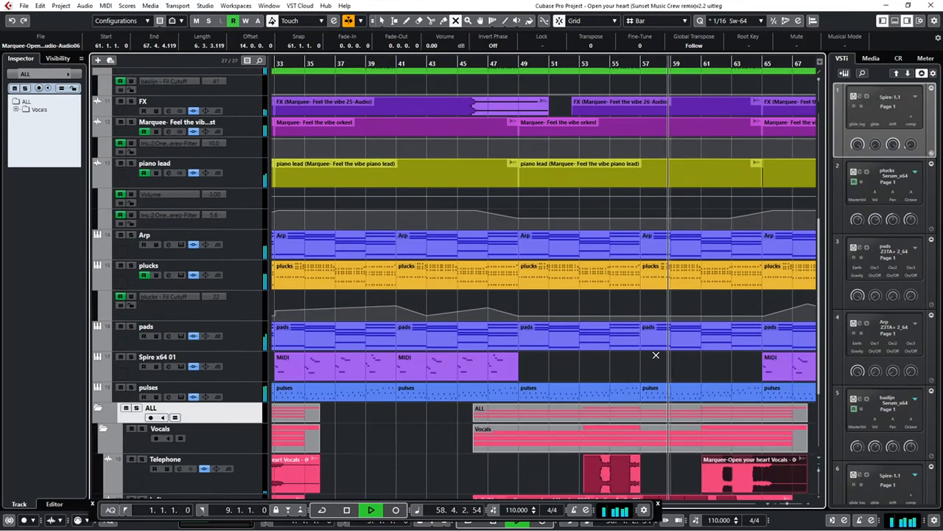
{"action": "scroll", "coordinate": [656, 356], "scroll_direction": "down", "scroll_amount": 5}
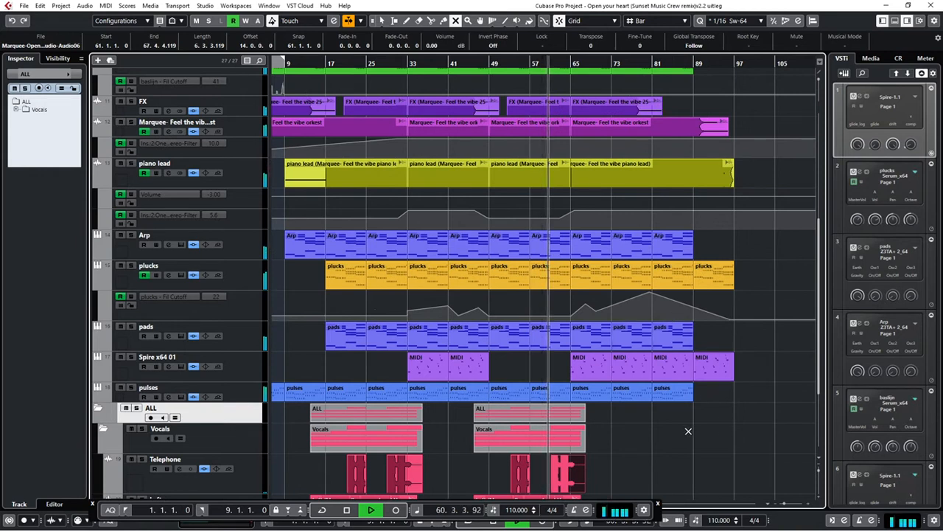
{"action": "scroll", "coordinate": [688, 431], "scroll_direction": "up", "scroll_amount": 5}
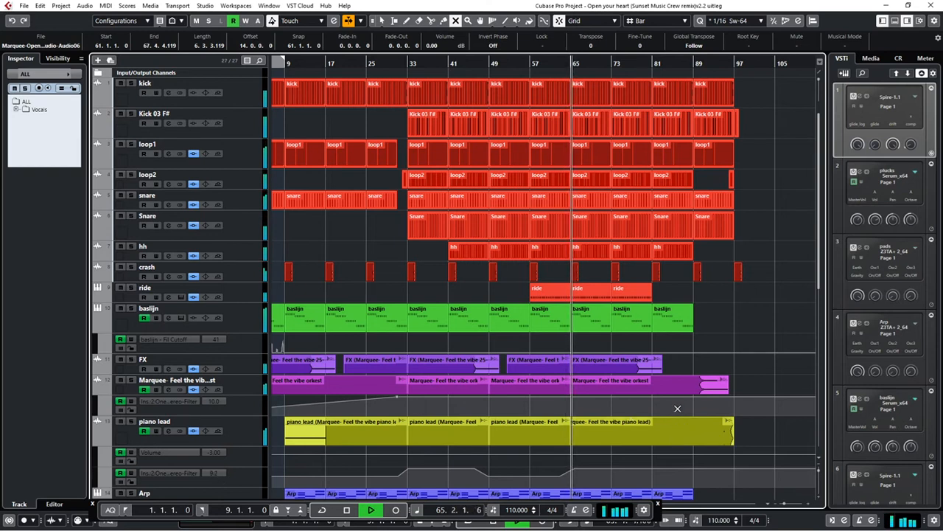
{"action": "right_click", "coordinate": [717, 313]}
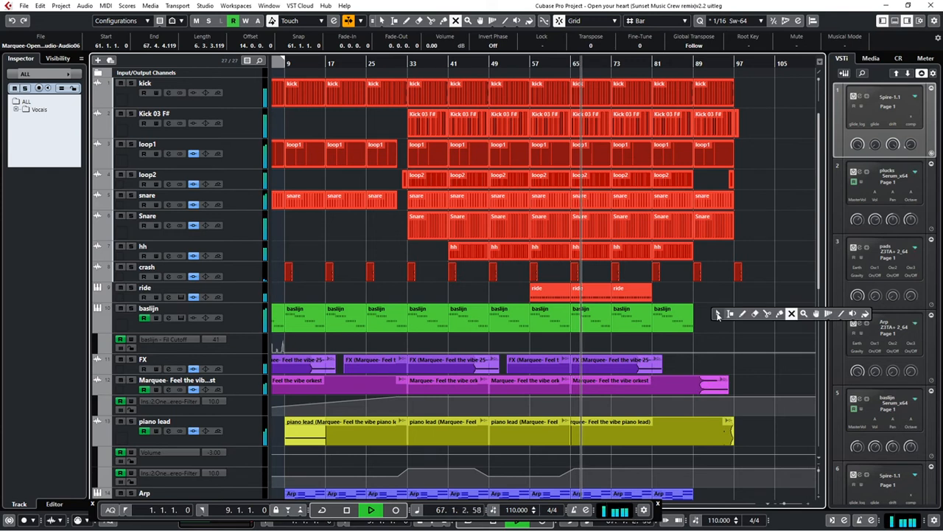
{"action": "left_click", "coordinate": [718, 315]}
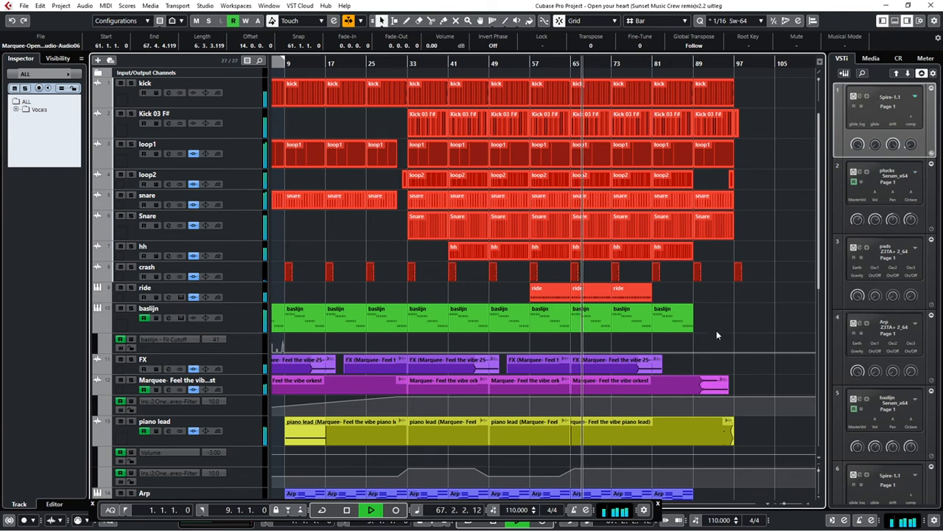
{"action": "left_click", "coordinate": [653, 395]}
{"action": "left_click", "coordinate": [726, 405]}
{"action": "left_click_drag", "start_coordinate": [726, 405], "coordinate": [734, 416]}
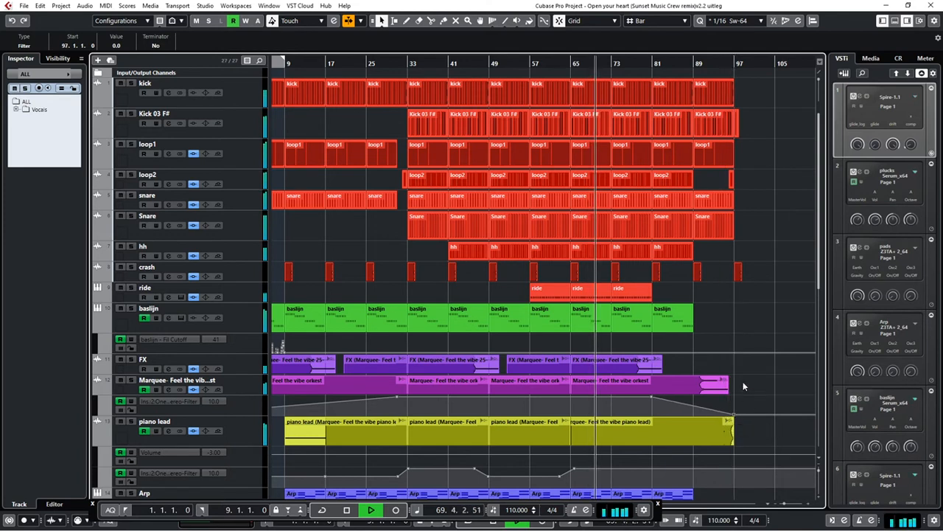